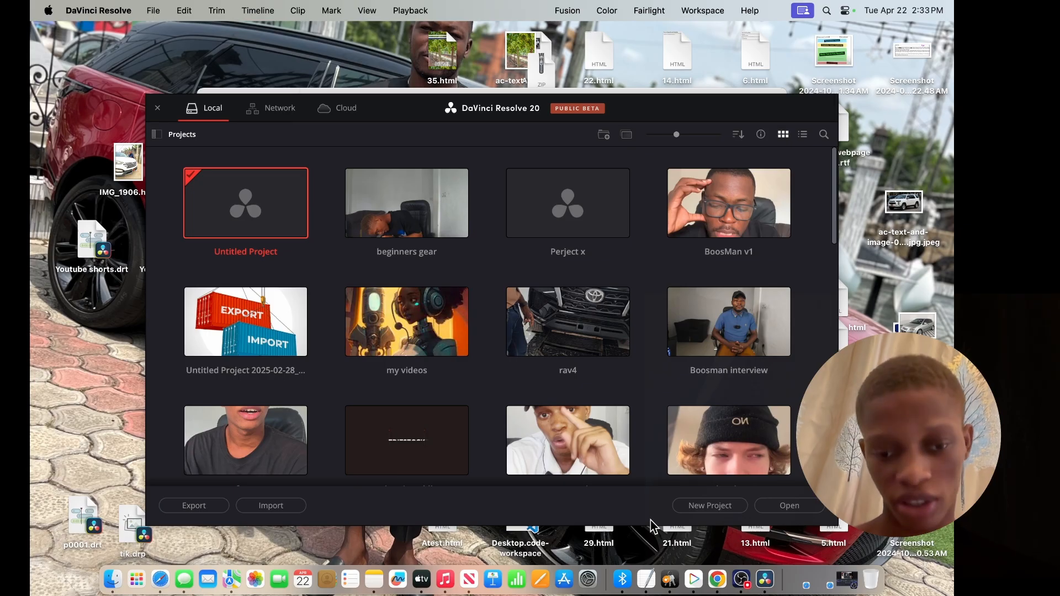
- Create a new local project named FIRST PRIOJECT
click(730, 515)
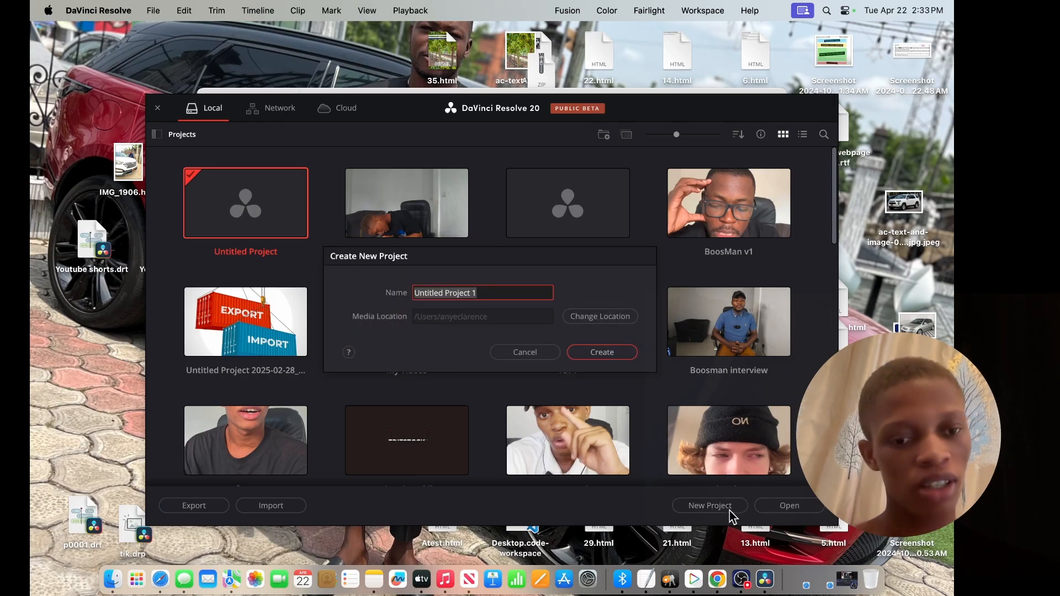
text(FIRST PRIOJEC)
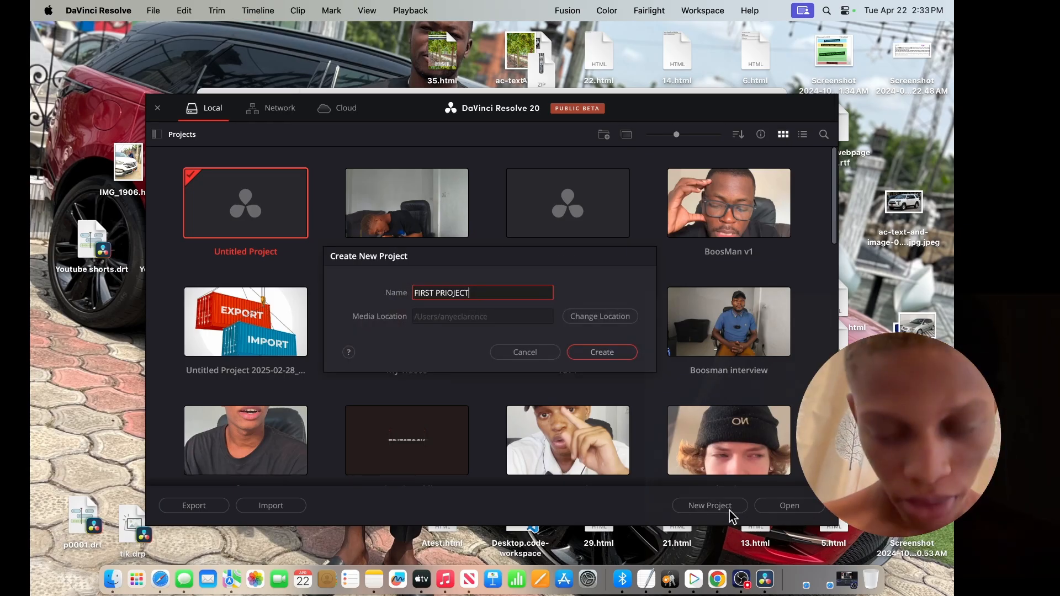
text(T)
key(Return)
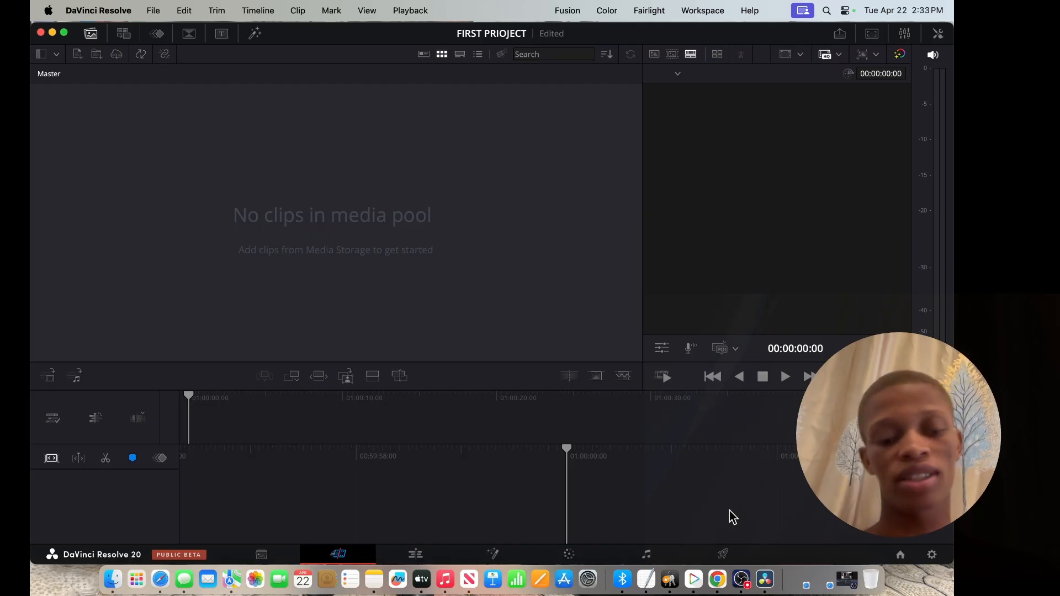
- On the Media page, load mango p1.5.mov from Finder's youtube tutorials folder into the media storage browser and look through the folder's clips
click(262, 554)
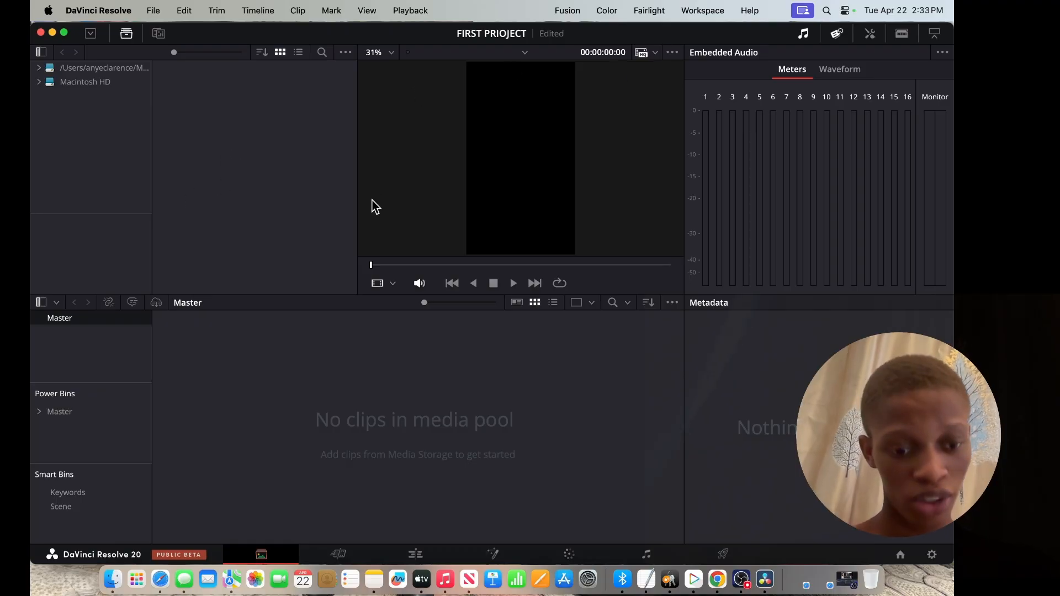
click(112, 580)
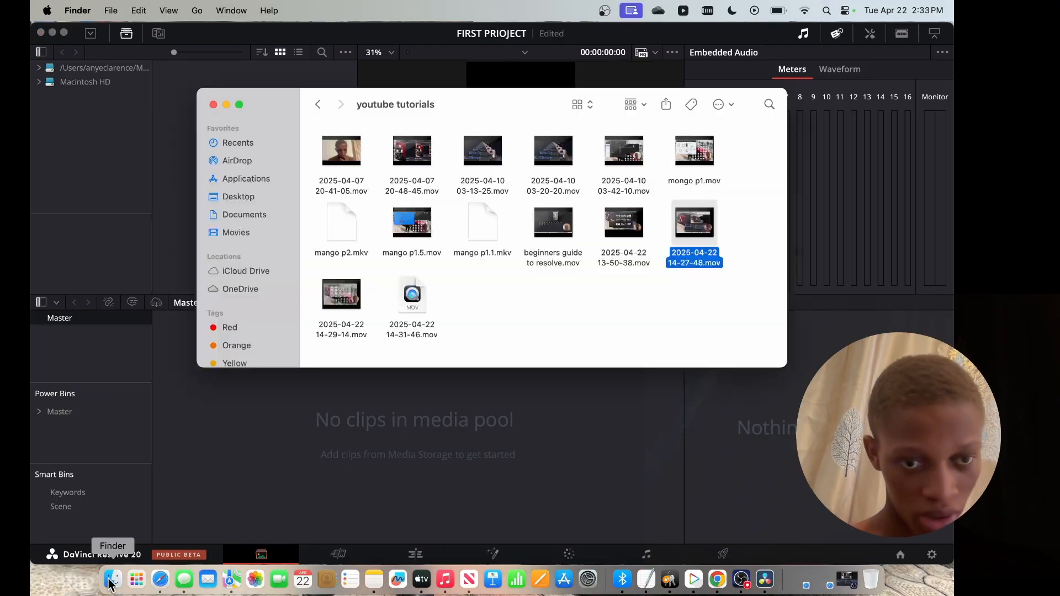
drag(411, 224, 187, 187)
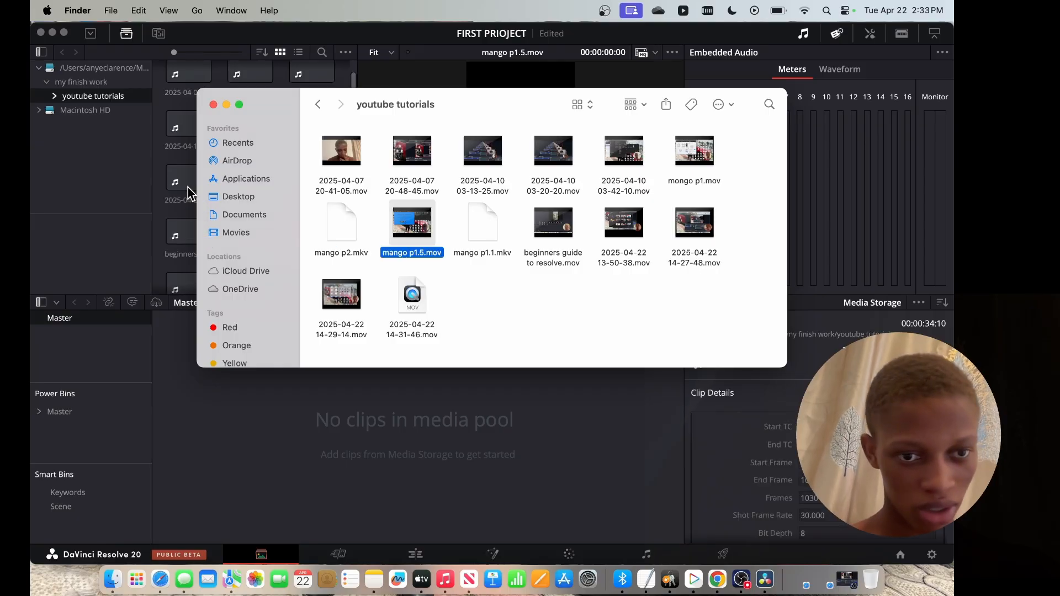
click(307, 432)
scroll(286, 78, up, 1)
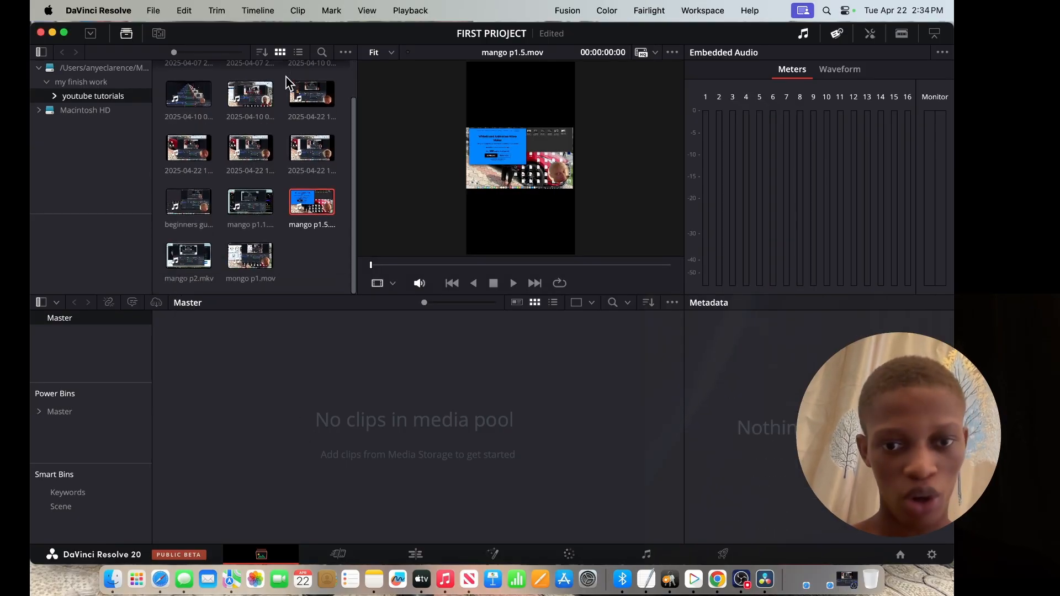
scroll(286, 78, up, 1)
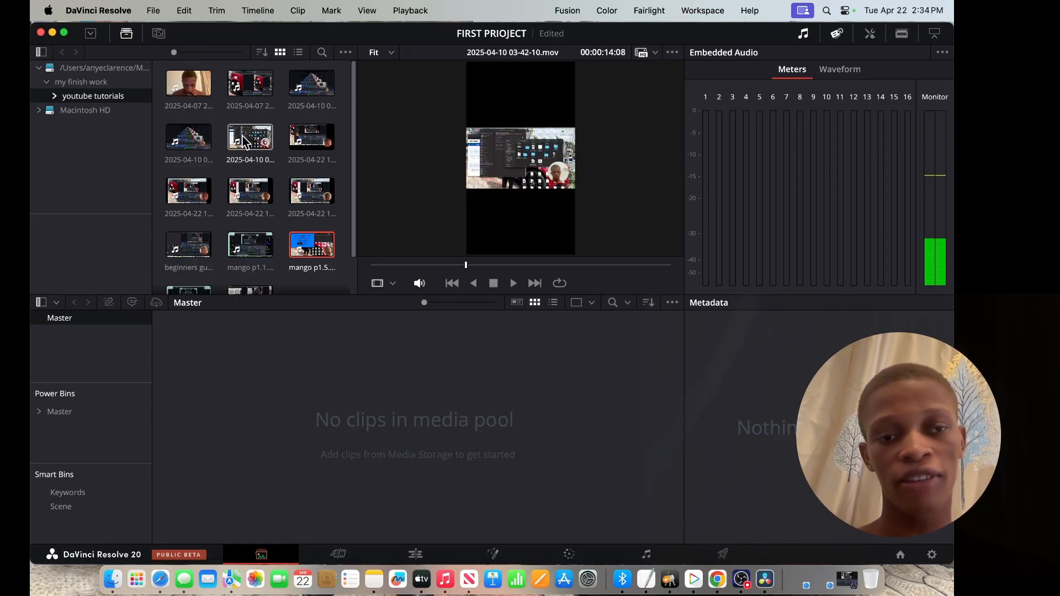
scroll(263, 205, down, 2)
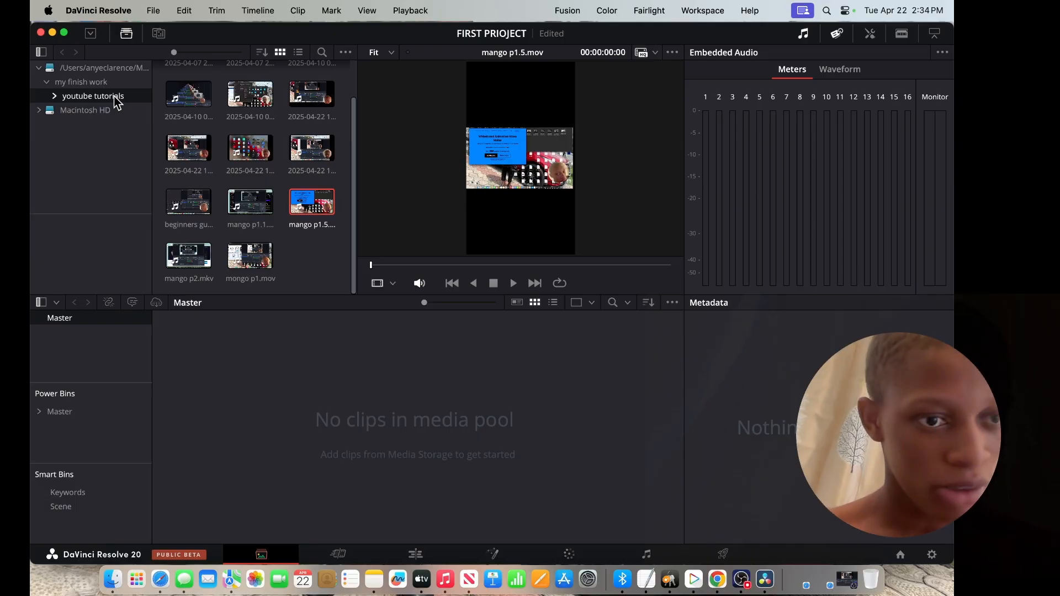
scroll(257, 143, up, 2)
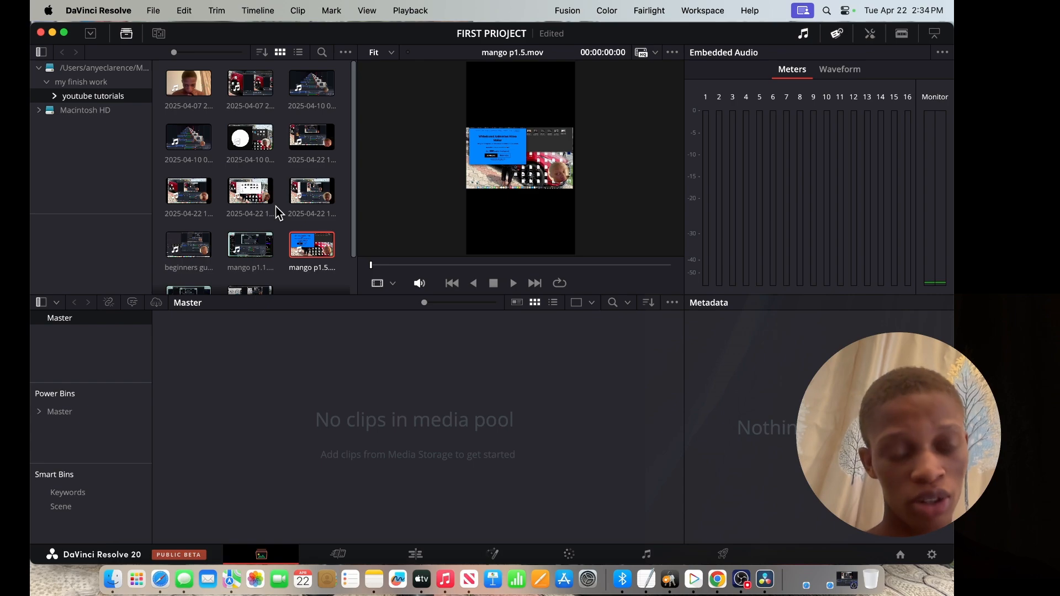
scroll(277, 208, down, 2)
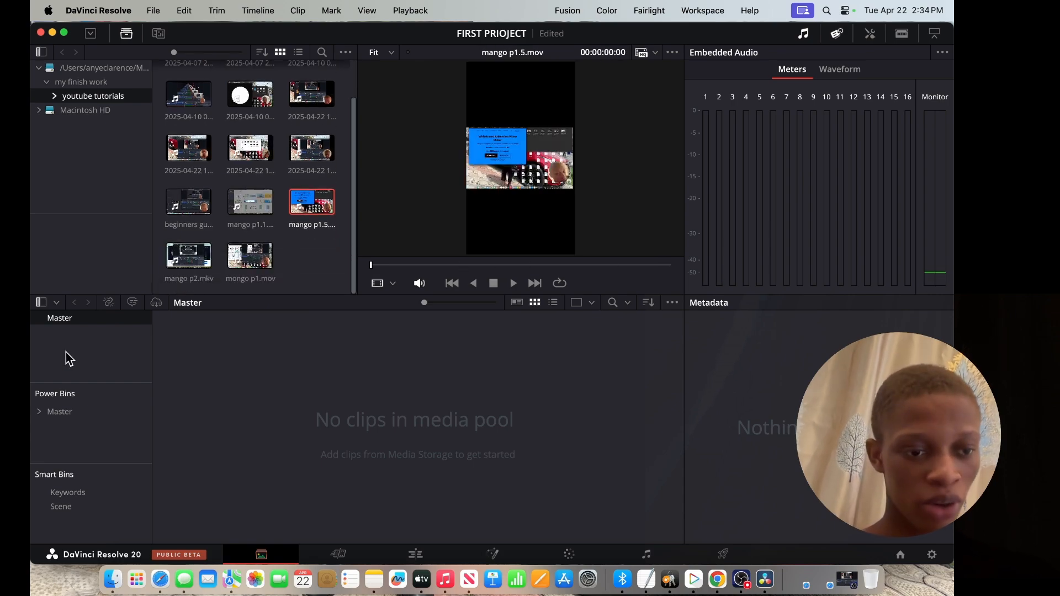
- Create a new bin named VIDEOS under Master in the media pool
right_click(93, 345)
click(120, 355)
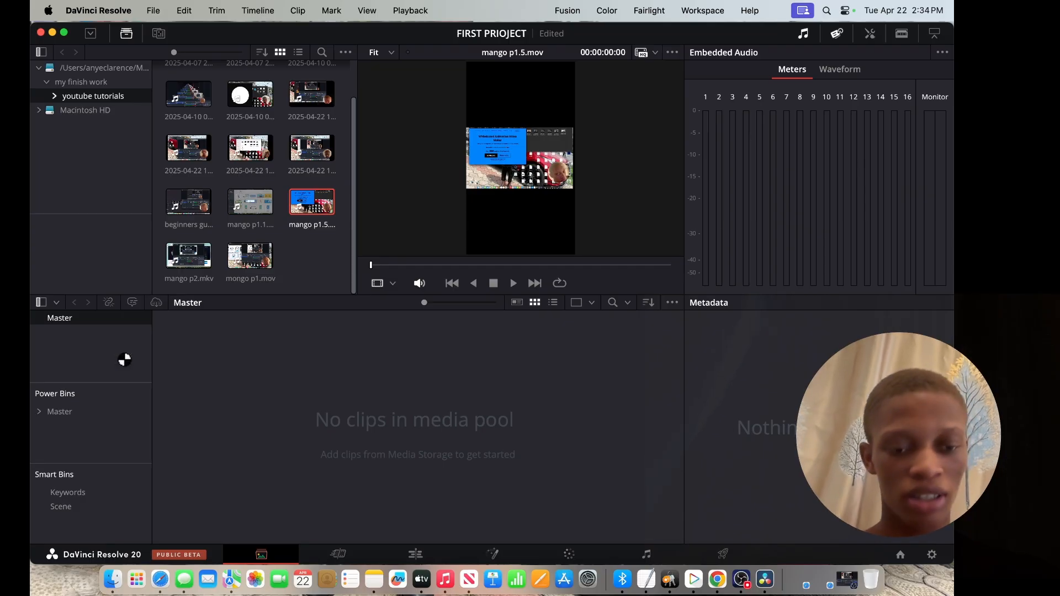
text(VIDEOS)
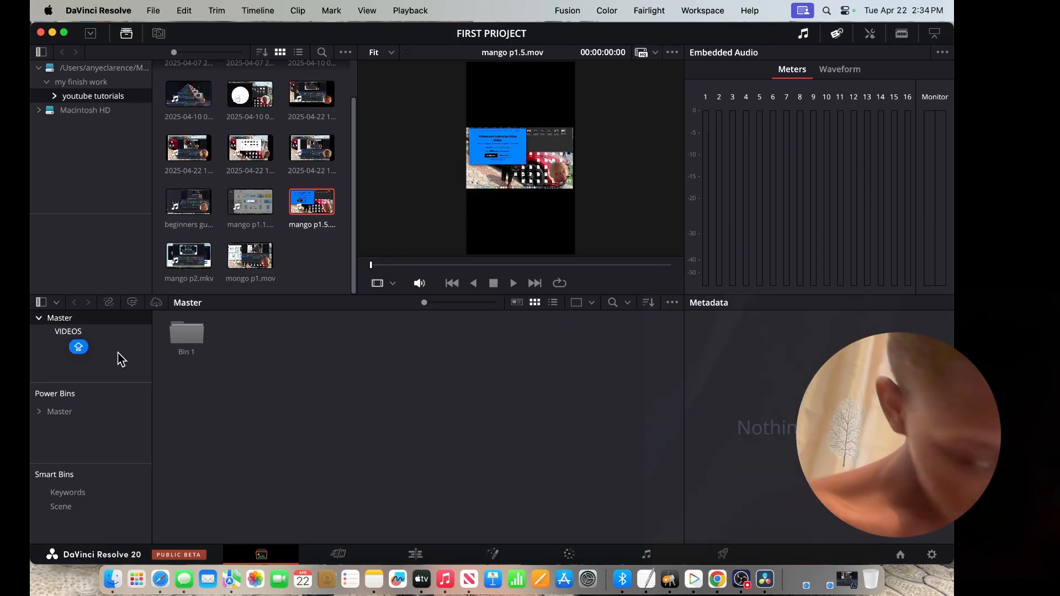
key(Return)
- Add mango p1.5.mov from media storage to the VIDEOS bin and change the project frame rate to match the clip
click(98, 336)
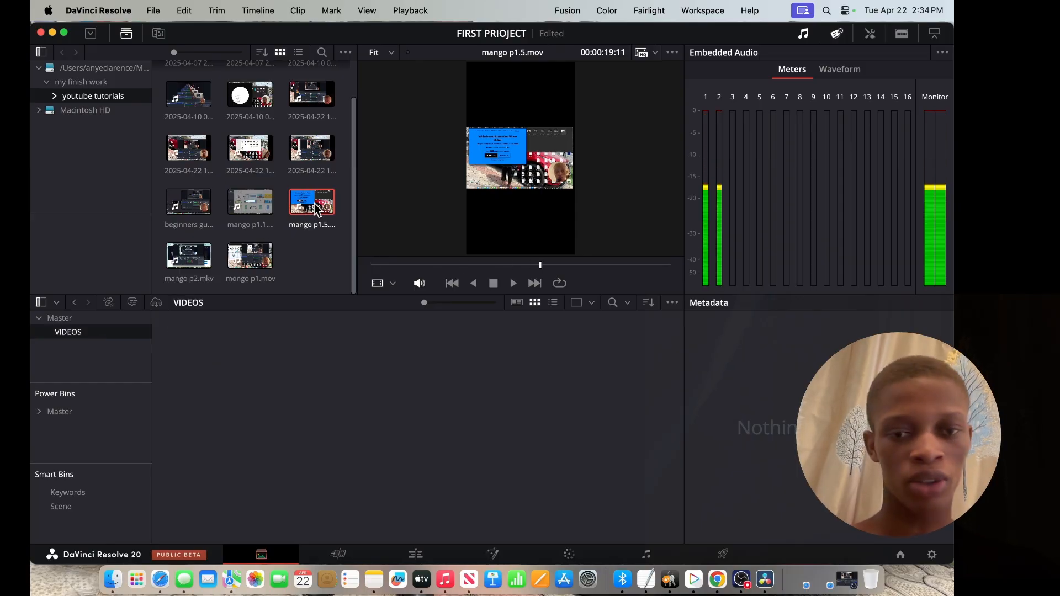
drag(317, 210, 260, 375)
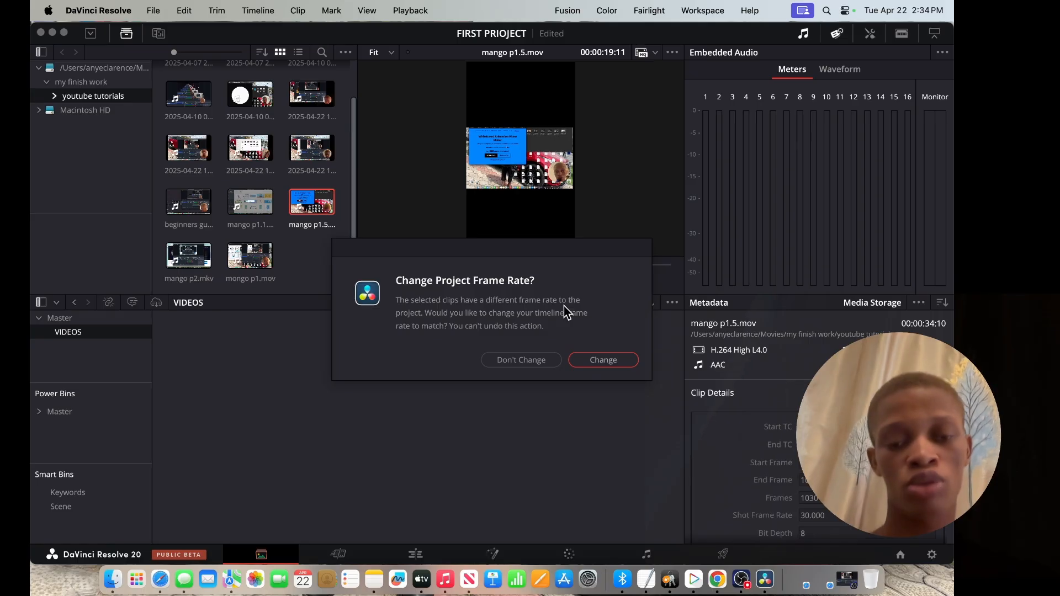
click(603, 360)
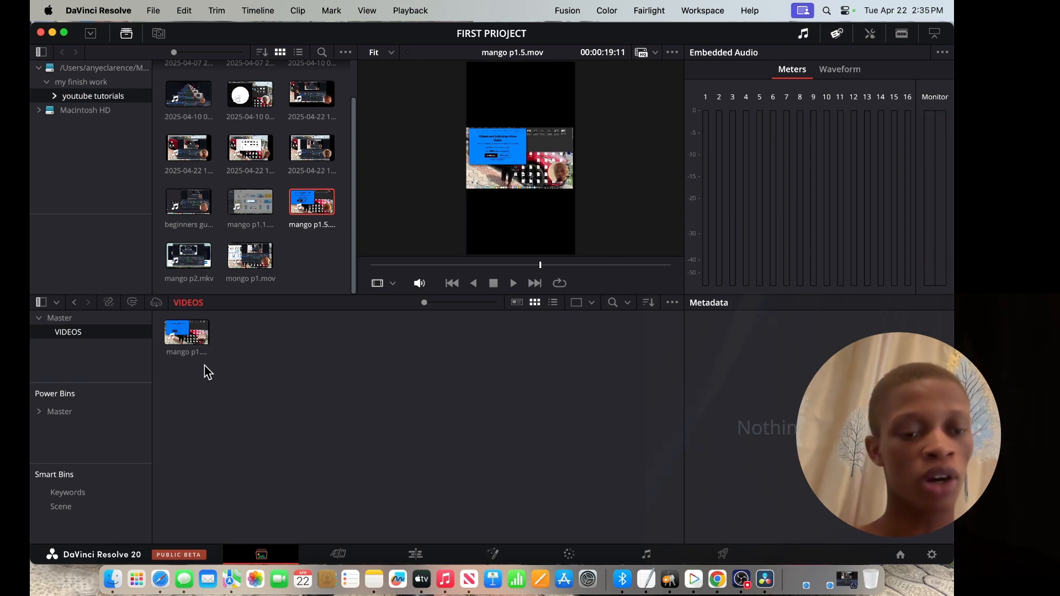
- Show the Inspector for mango p1.5.mov in the VIDEOS bin and examine its transform and cropping settings
click(189, 338)
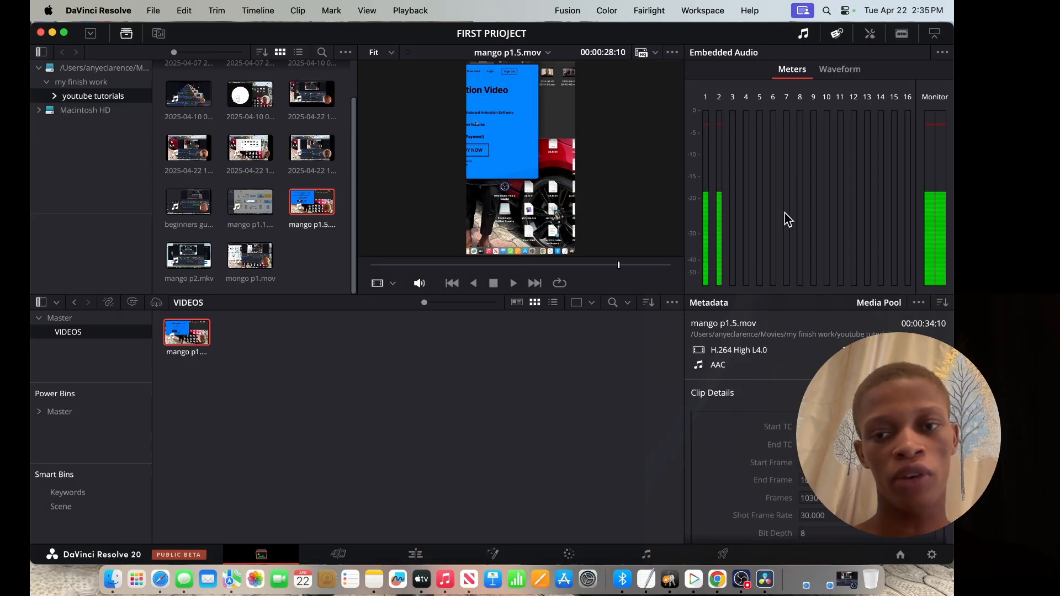
click(874, 35)
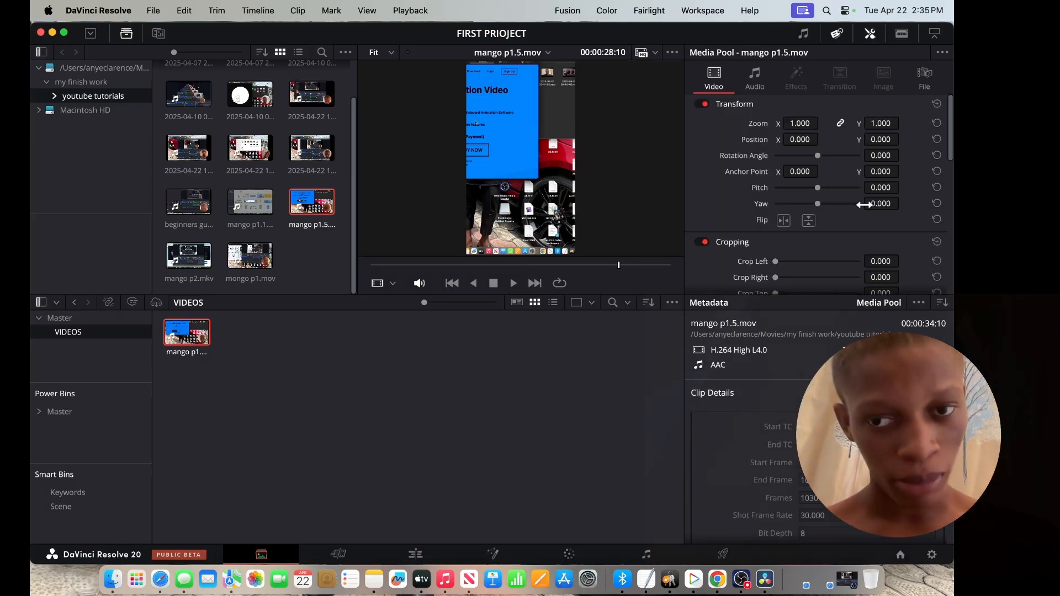
scroll(872, 206, down, 5)
scroll(872, 205, up, 5)
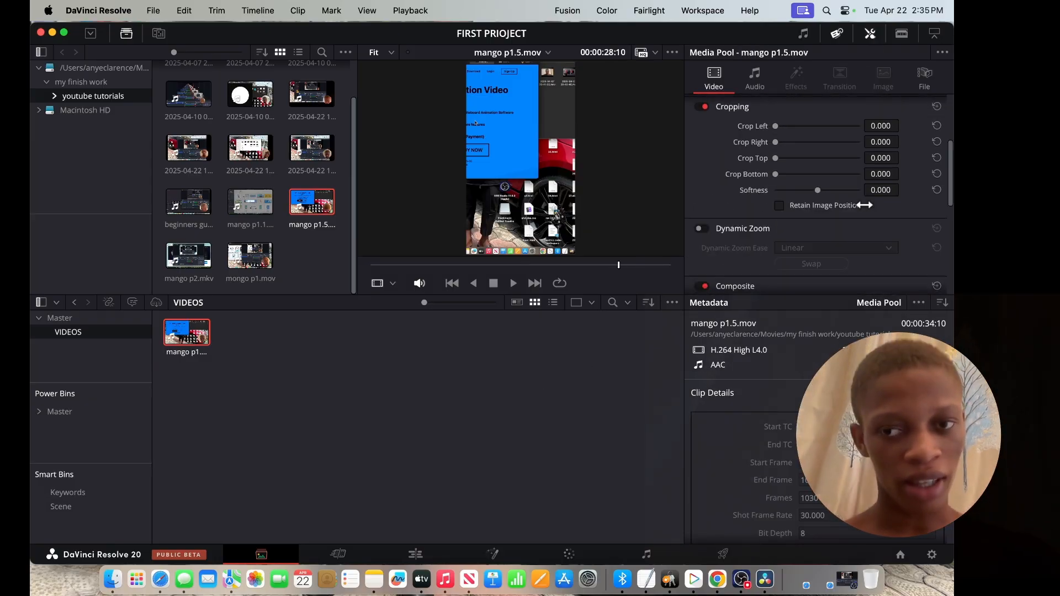
- Enter the comment "THIS IS A GOOD TAKE" in the file metadata of mango p1.5.mov
click(927, 82)
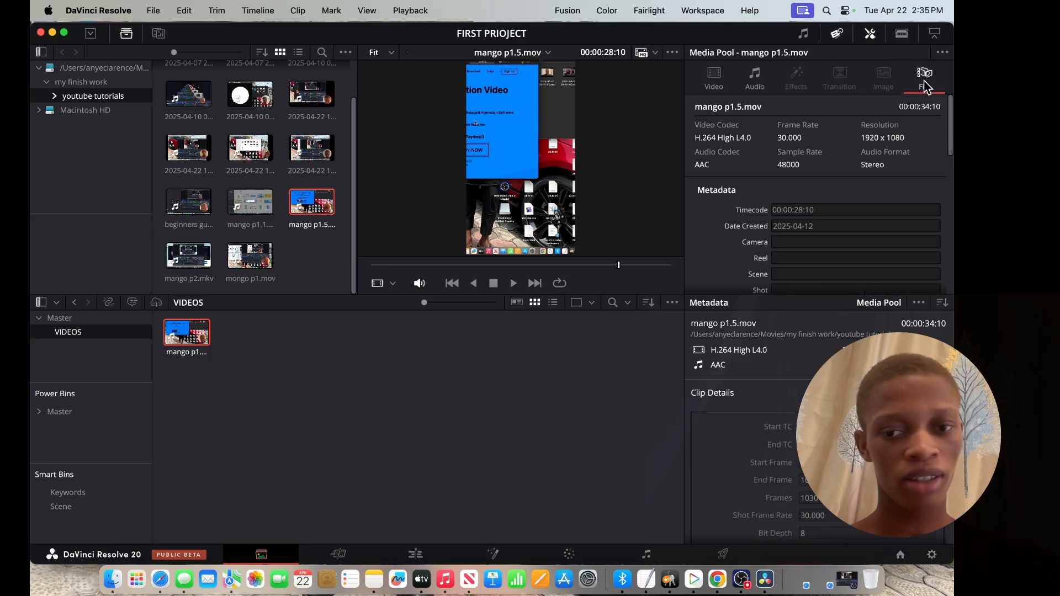
scroll(875, 216, down, 3)
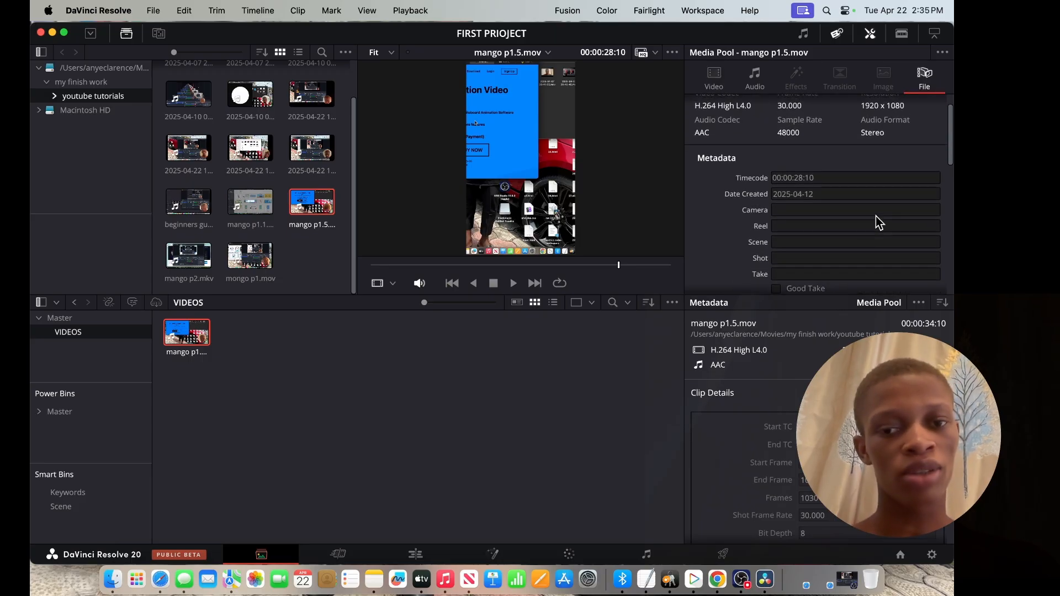
scroll(876, 216, down, 1)
scroll(875, 216, down, 2)
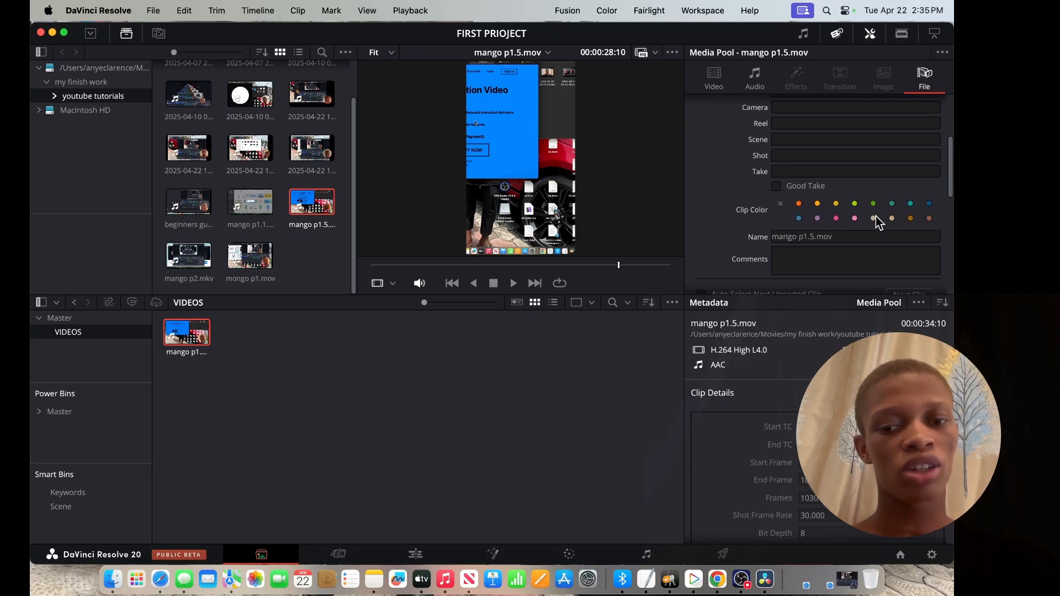
scroll(875, 216, down, 3)
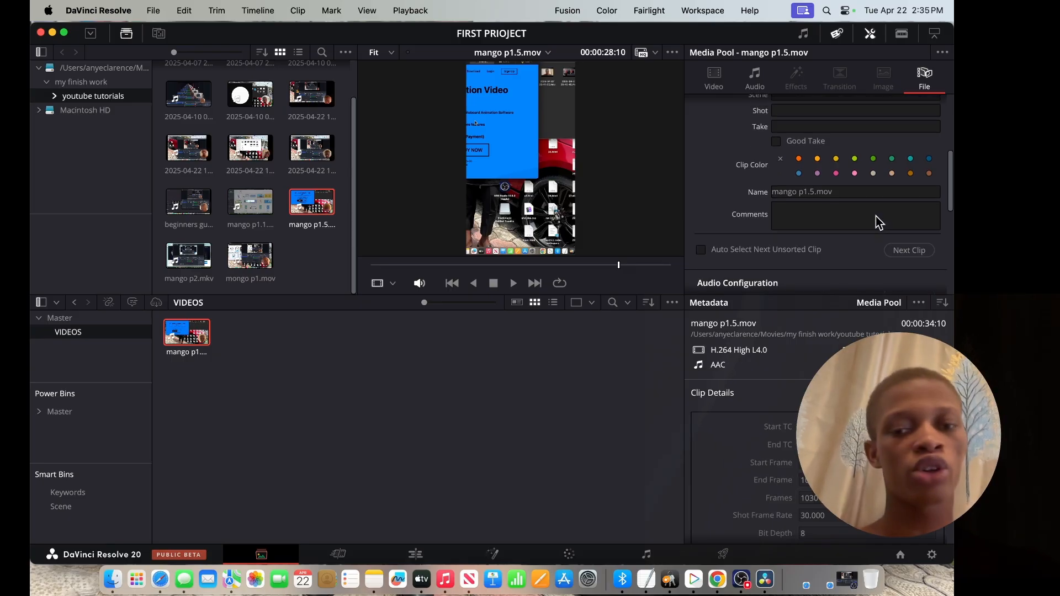
click(821, 203)
key(Caps_Lock)
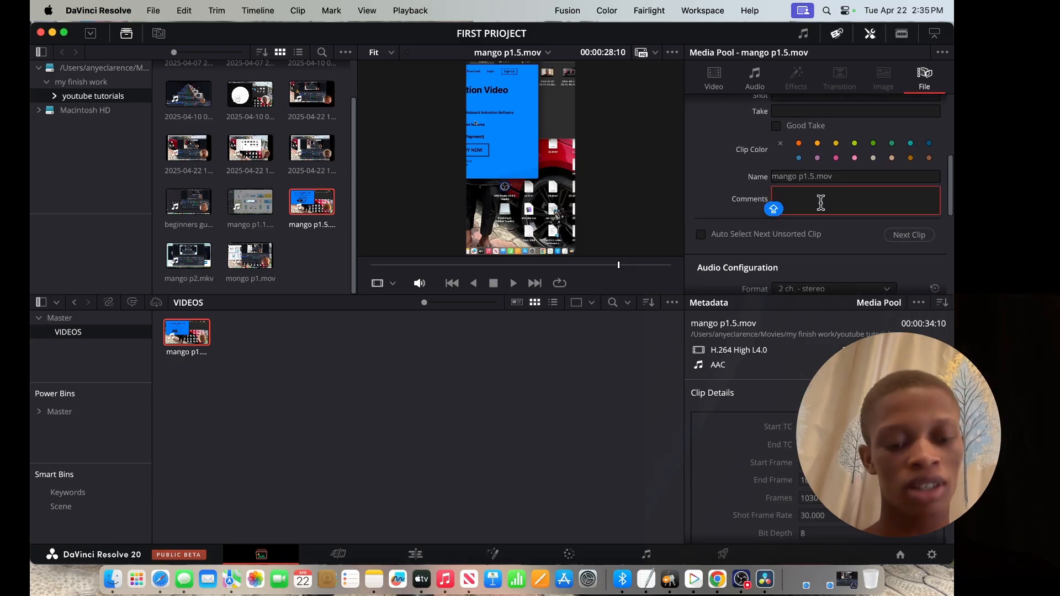
text(TH)
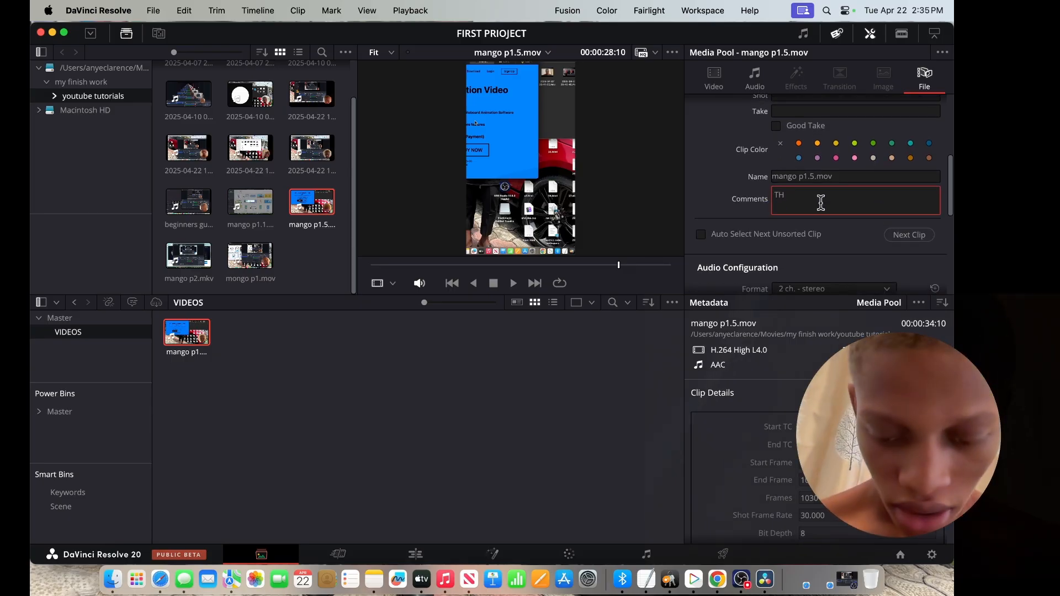
text(IS IS)
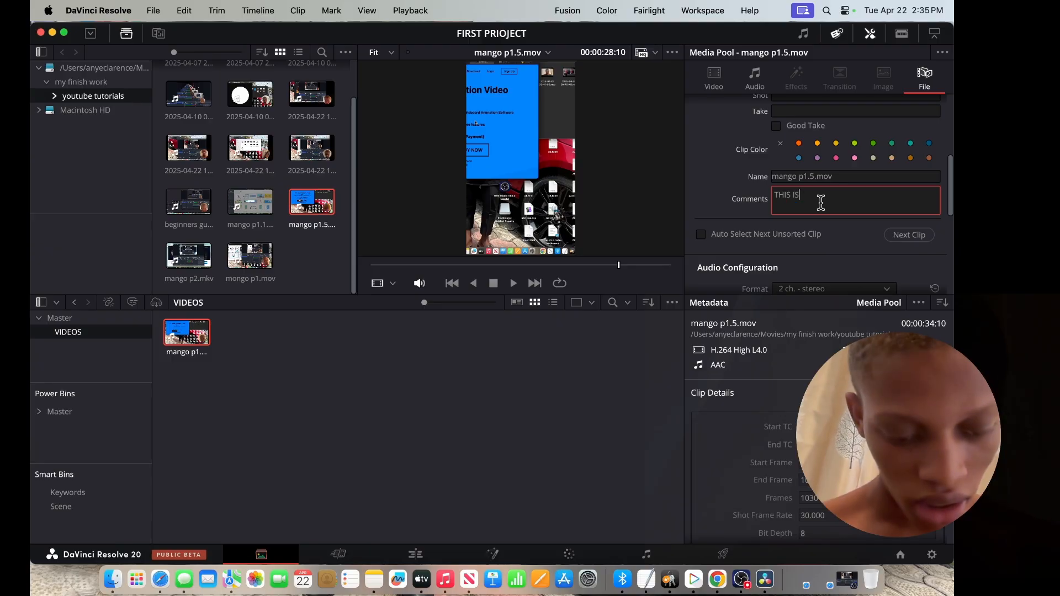
text( A GOO)
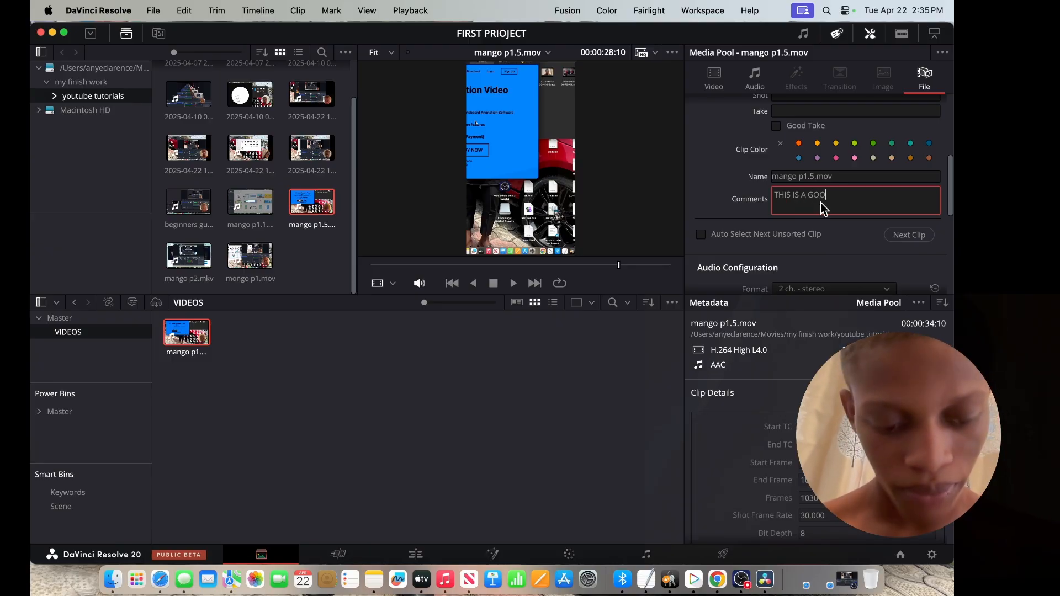
text(D TAK)
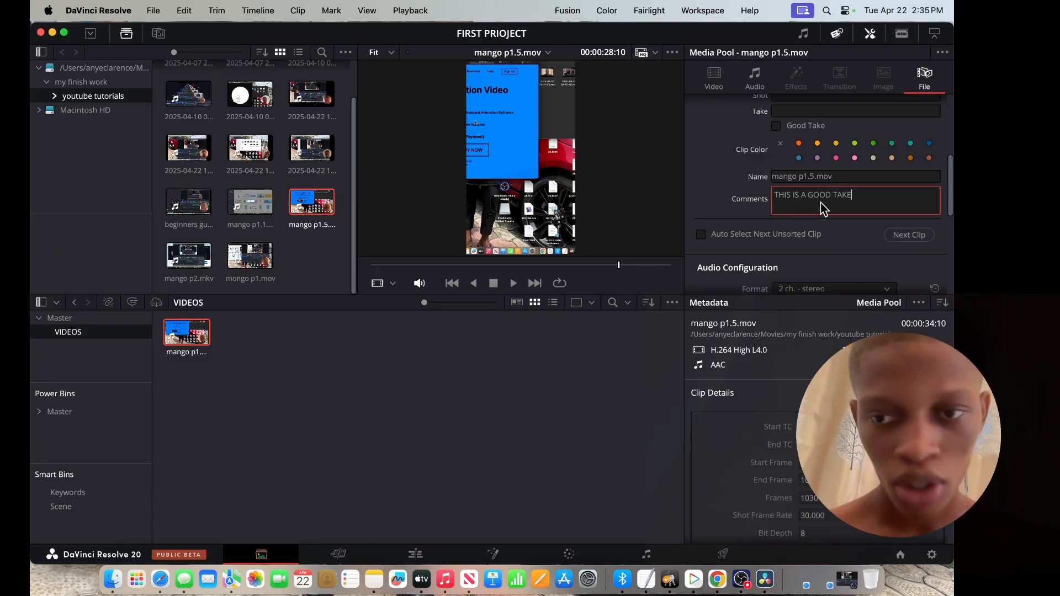
text(E)
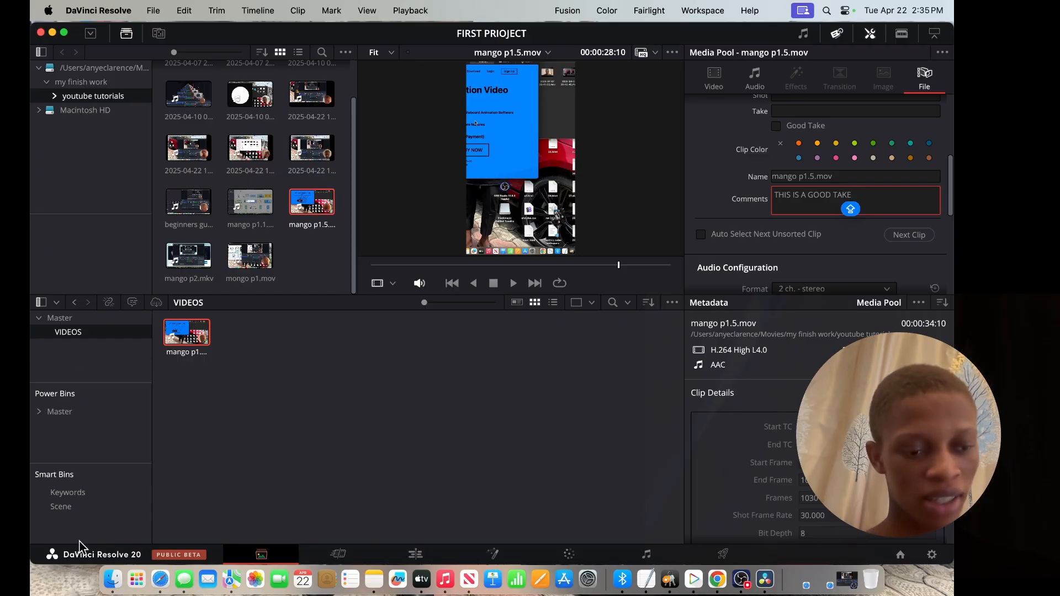
- Check the Keywords smart bin and examine the file metadata, audio configuration and timecode of mango p1.5.mov in the VIDEOS bin
click(74, 494)
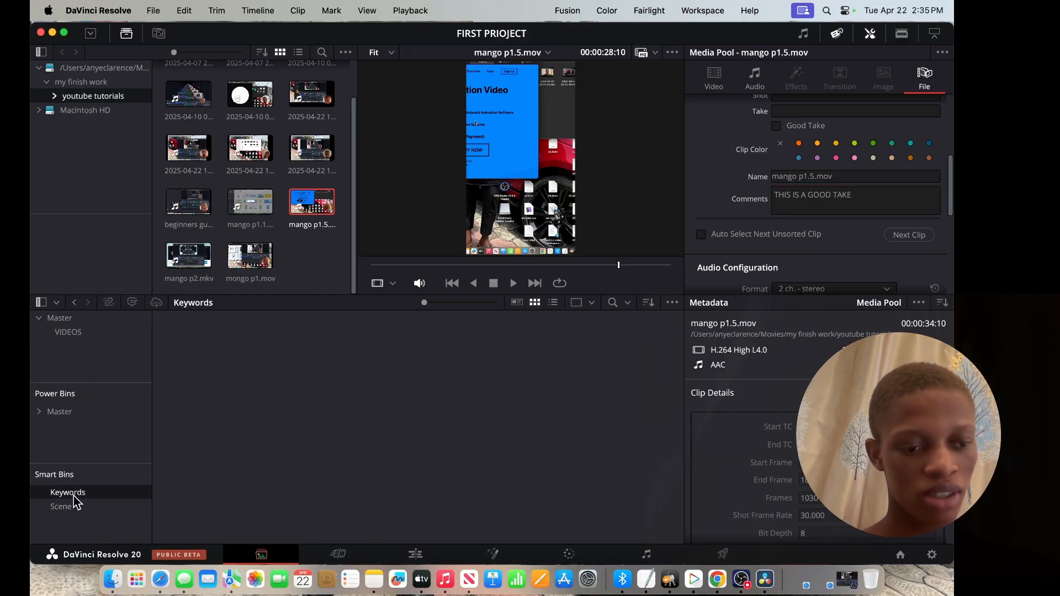
click(69, 333)
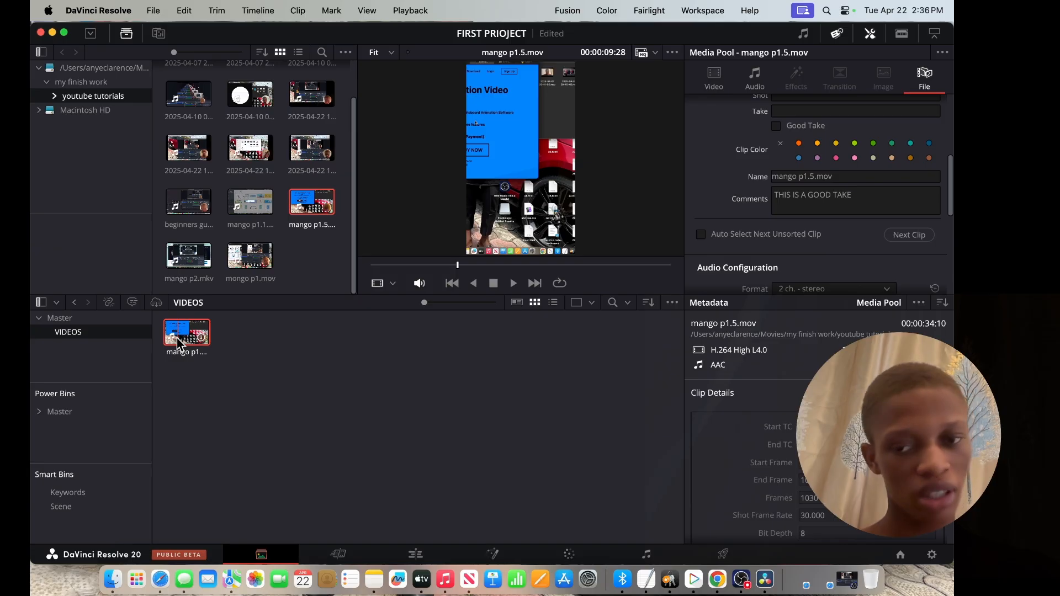
scroll(848, 204, down, 3)
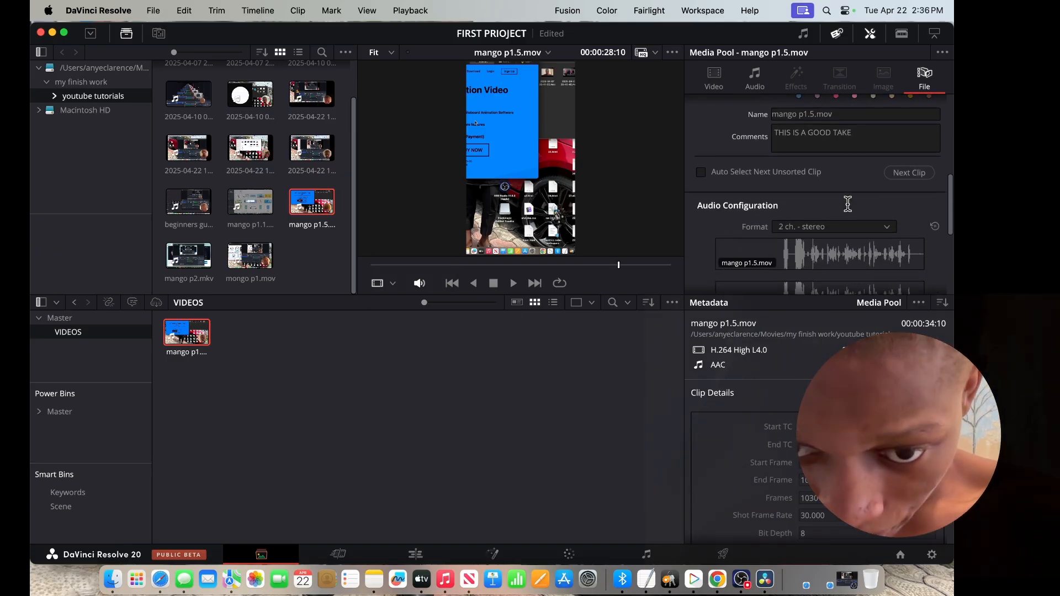
scroll(847, 204, down, 5)
scroll(847, 205, up, 8)
scroll(848, 204, down, 6)
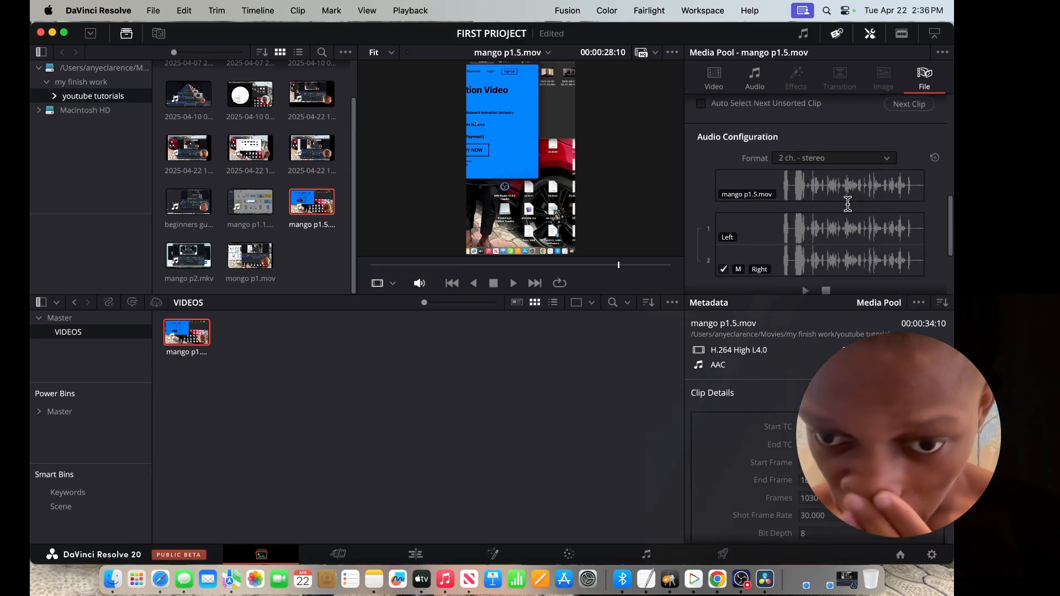
scroll(847, 204, down, 4)
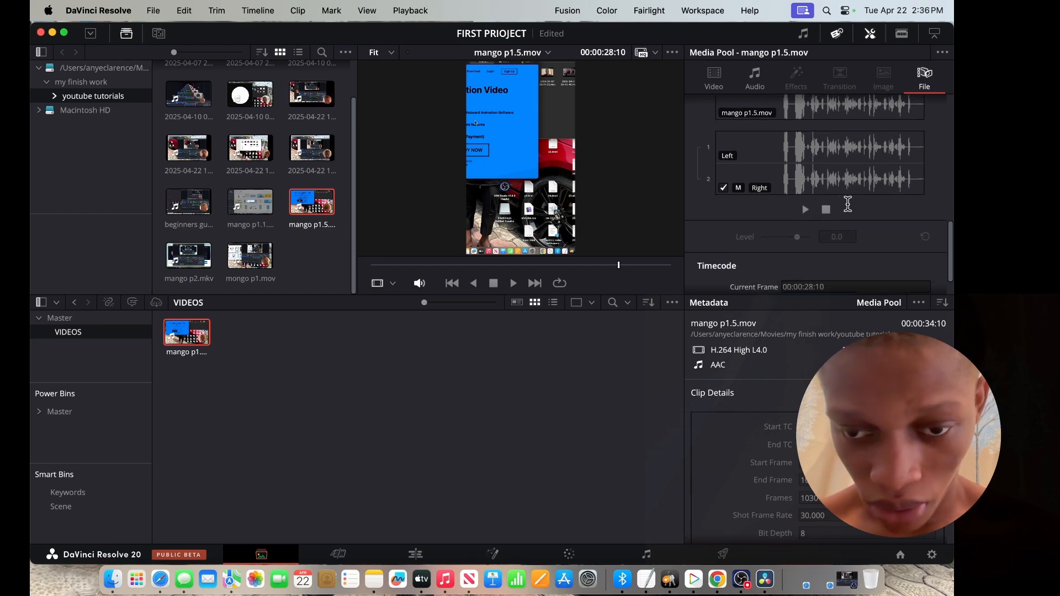
scroll(847, 204, down, 2)
scroll(847, 205, up, 10)
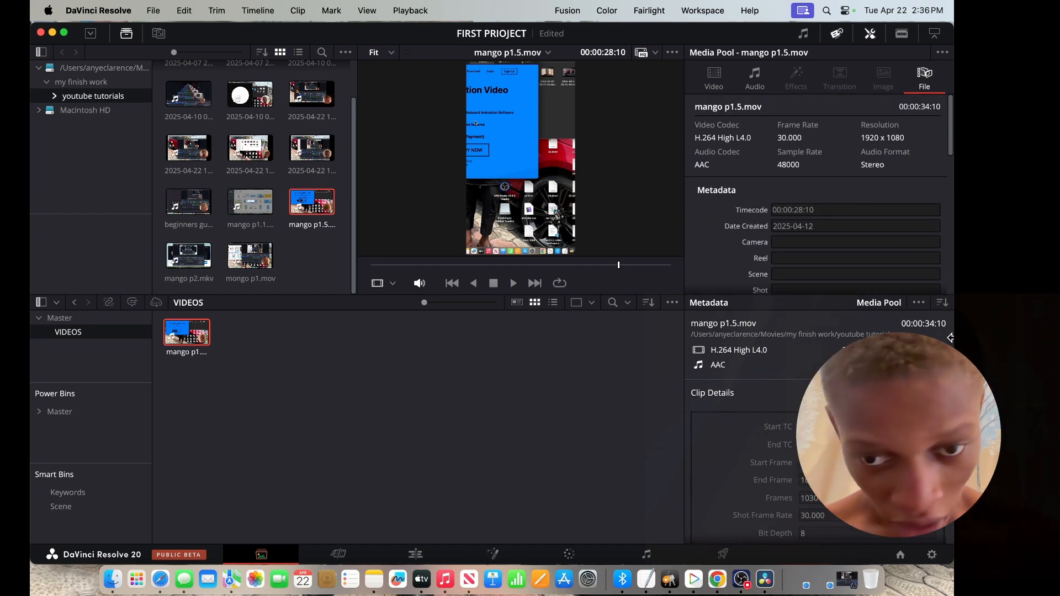
- Show the Shot & Scene metadata group for mango p1.5.mov and enter the keyword "GOOD TAKE"
click(919, 302)
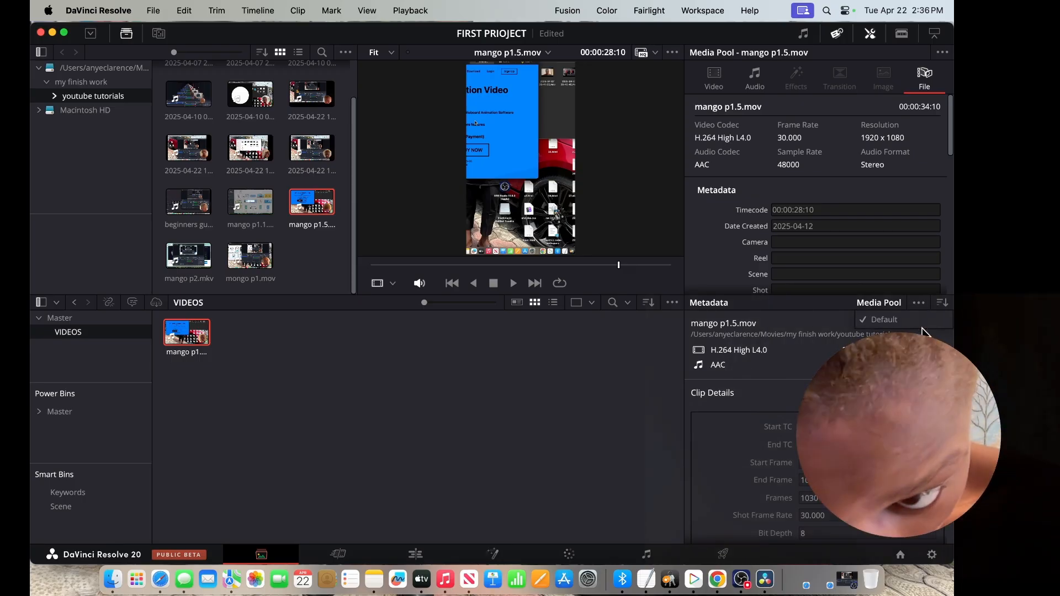
click(941, 303)
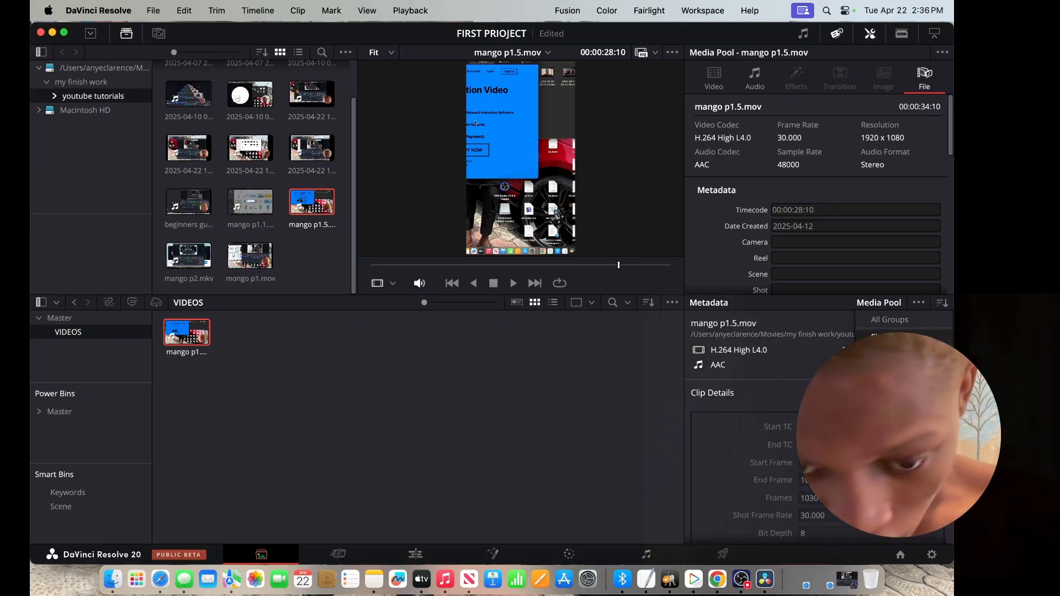
click(889, 334)
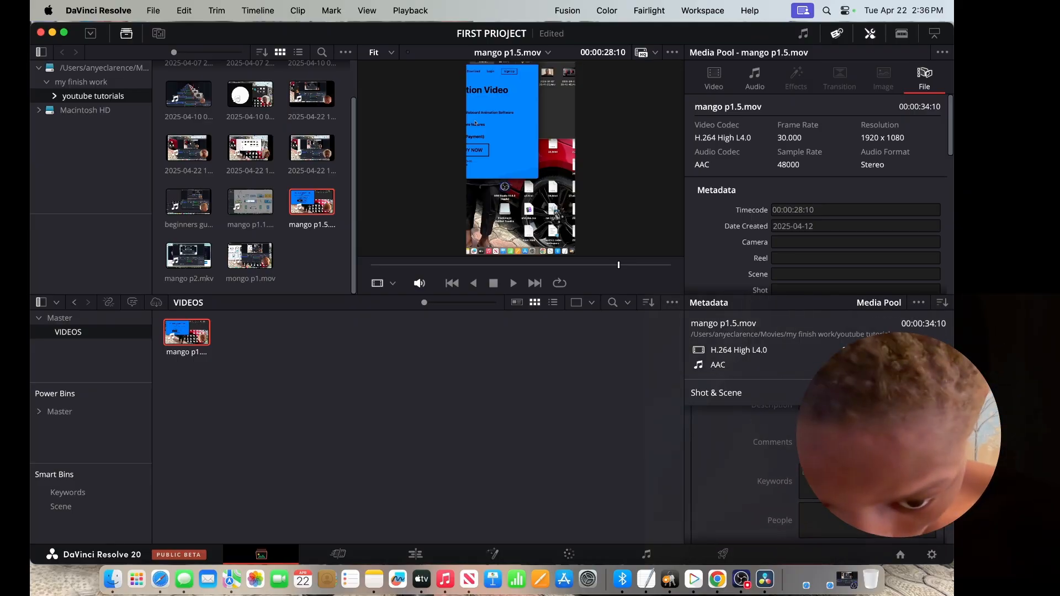
scroll(866, 469, down, 1)
click(867, 479)
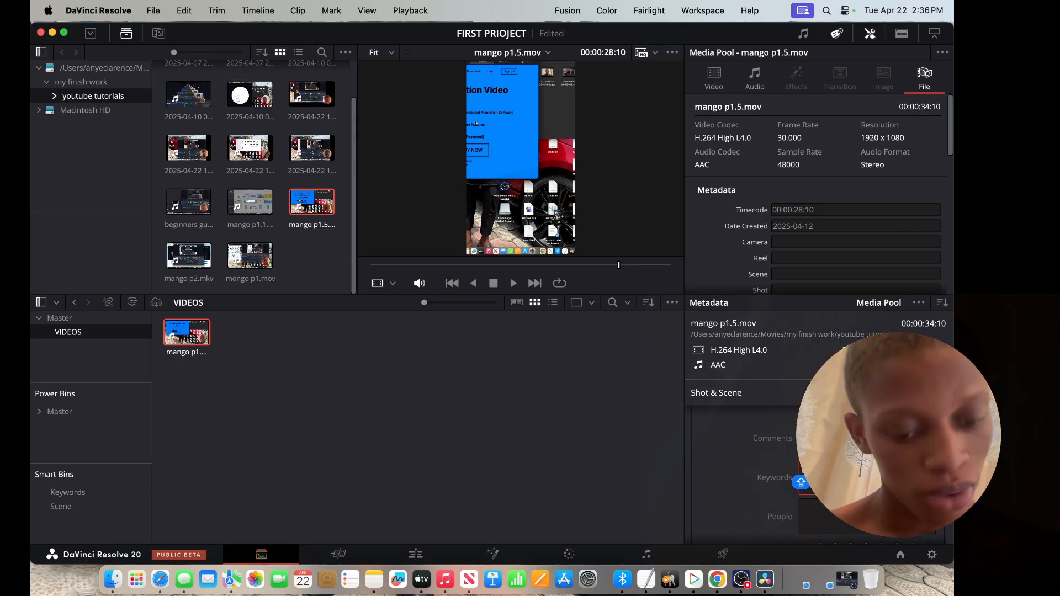
key(Caps_Lock)
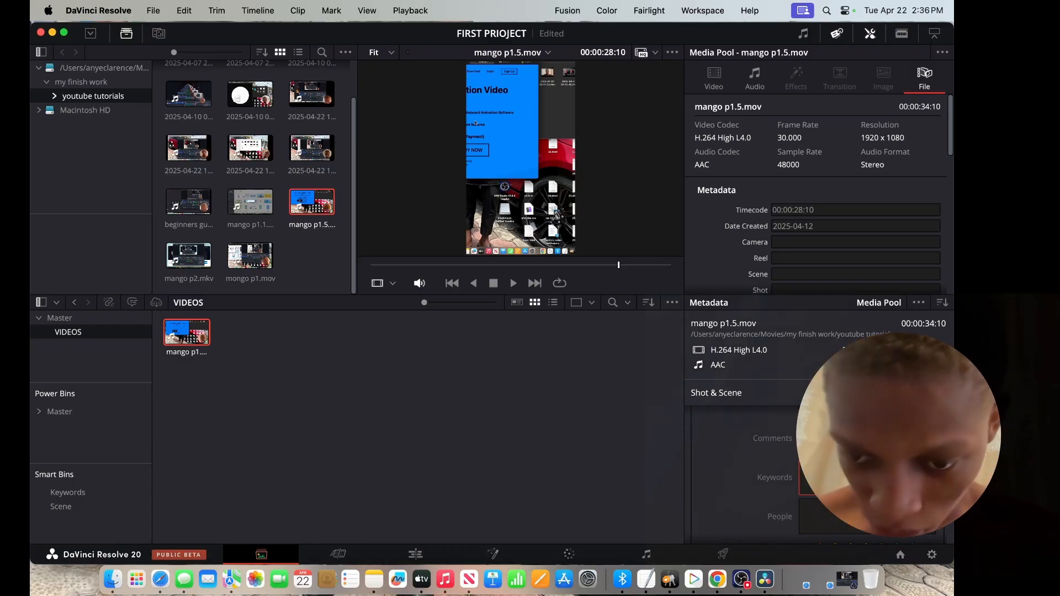
click(570, 479)
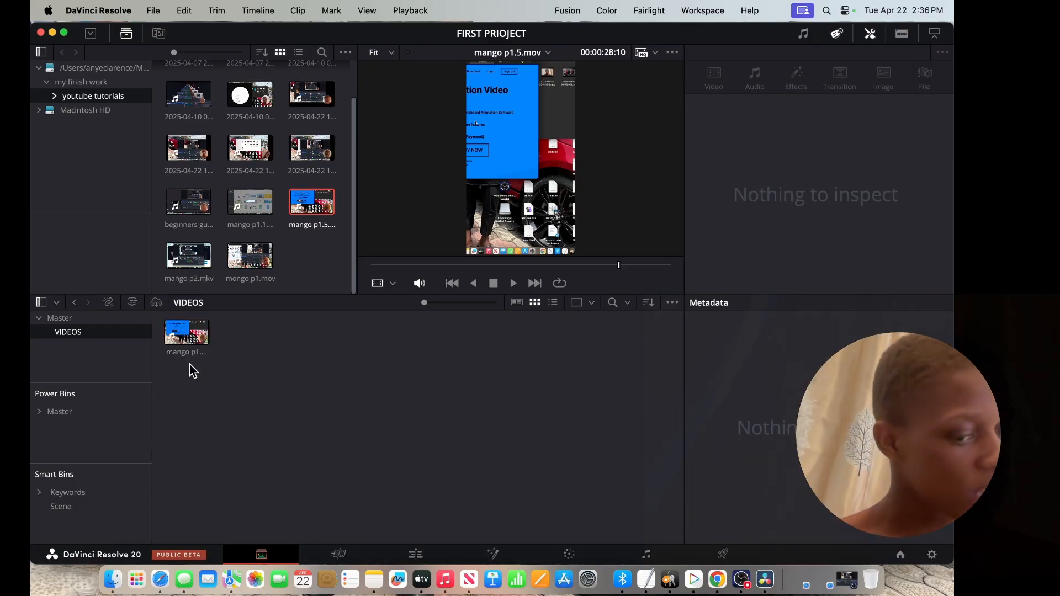
- Expand the Keywords smart bin and check which clips are in its GOOD TAKE bin
click(73, 496)
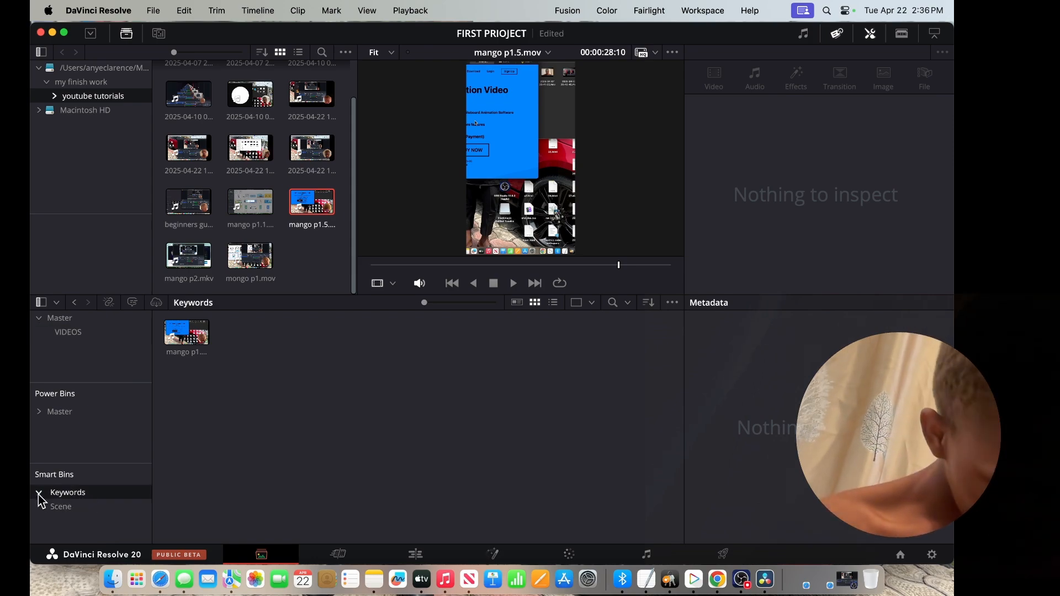
click(39, 492)
click(87, 508)
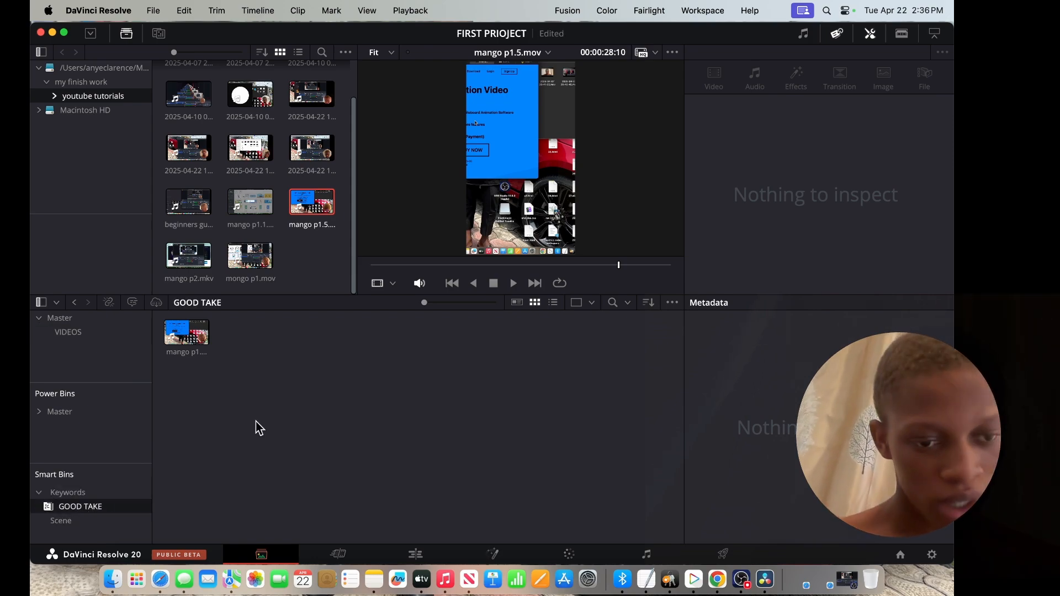
- Try to add mango p1.1.mkv and mongo p1.mov from media storage to the GOOD TAKE smart bin
drag(250, 201, 207, 397)
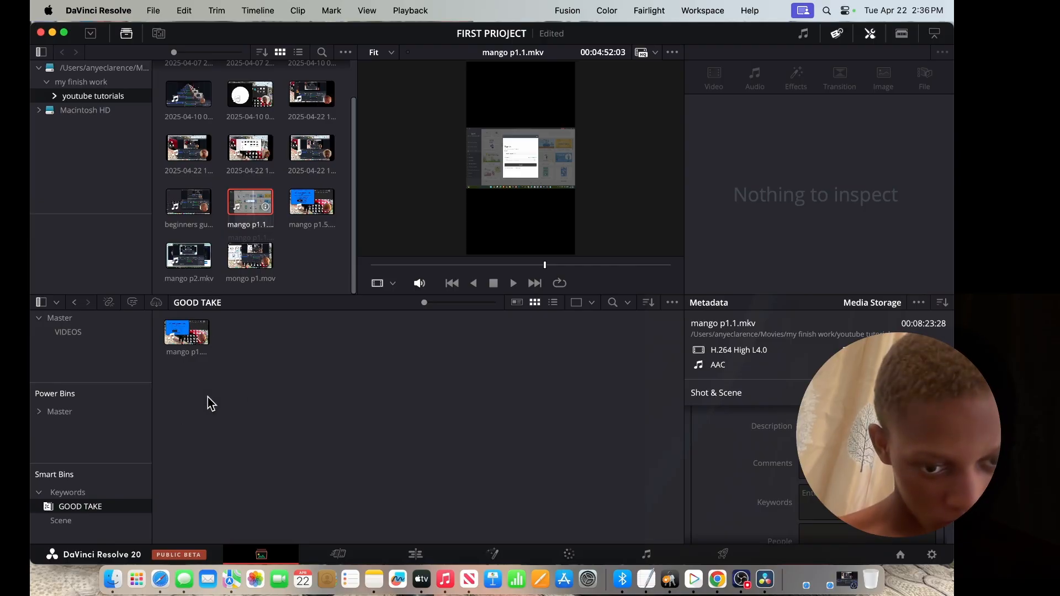
drag(250, 255, 299, 354)
drag(315, 389, 312, 388)
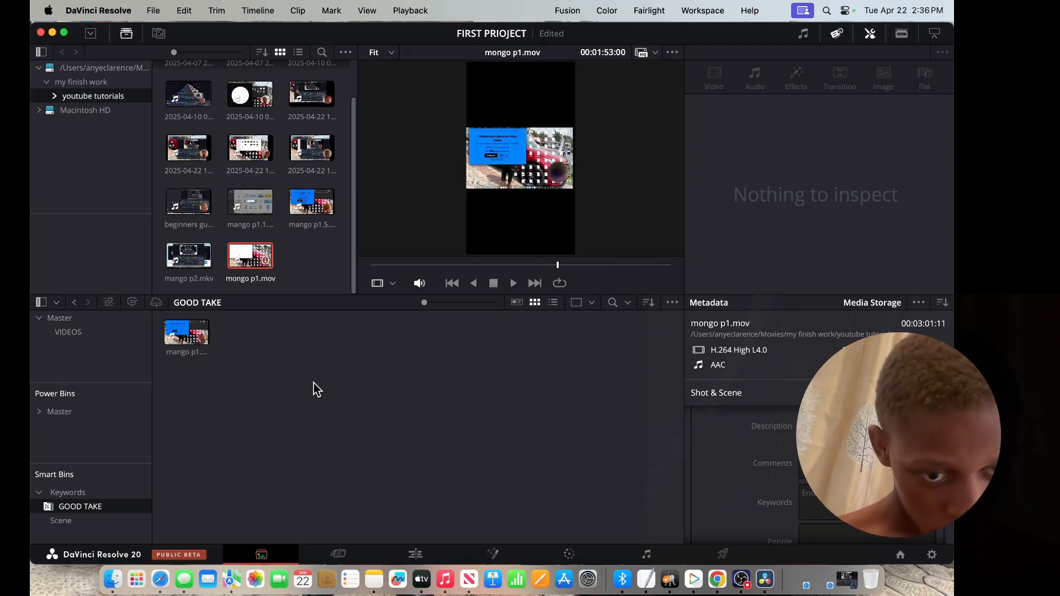
click(84, 331)
drag(250, 201, 282, 347)
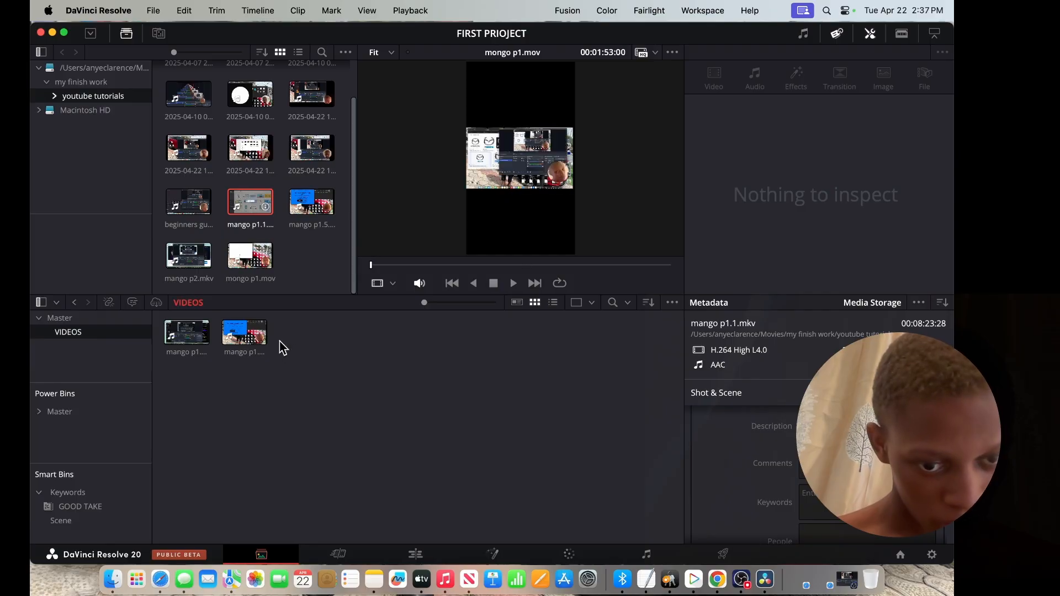
drag(188, 255, 340, 387)
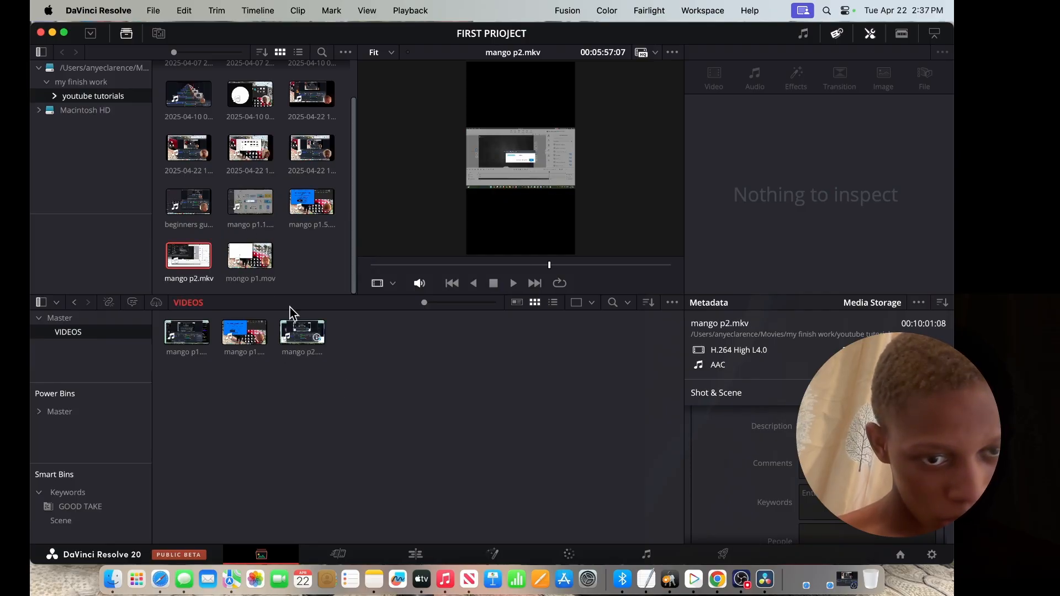
click(250, 147)
drag(250, 147, 366, 331)
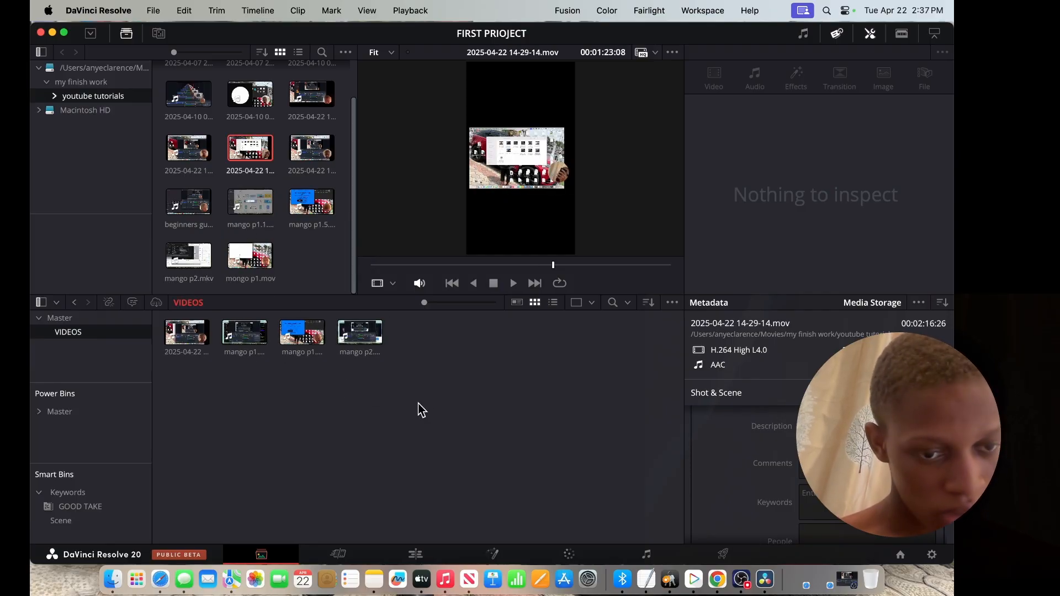
drag(175, 375, 200, 338)
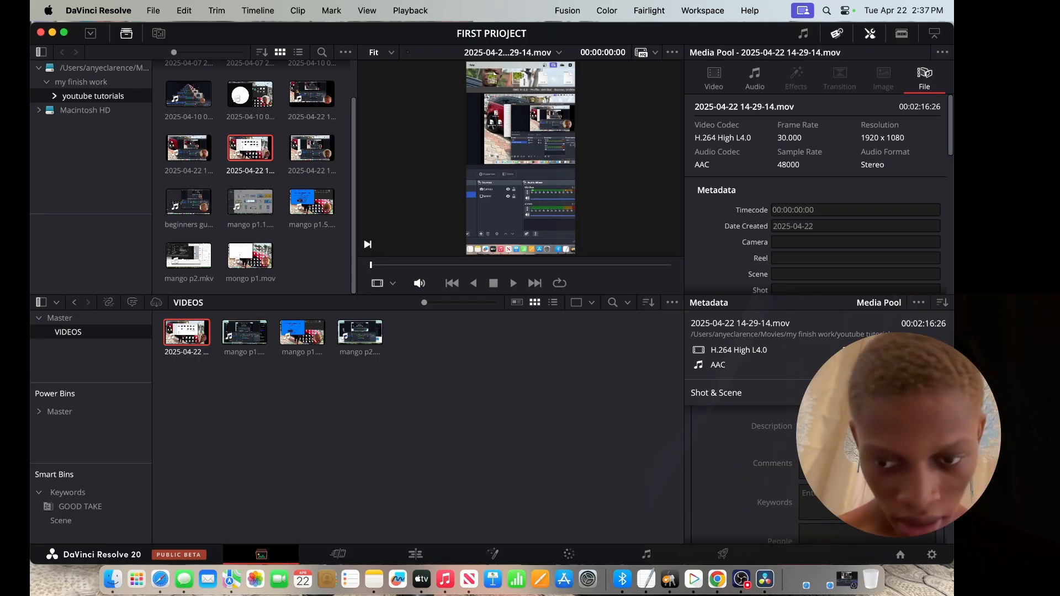
click(854, 501)
text(GO)
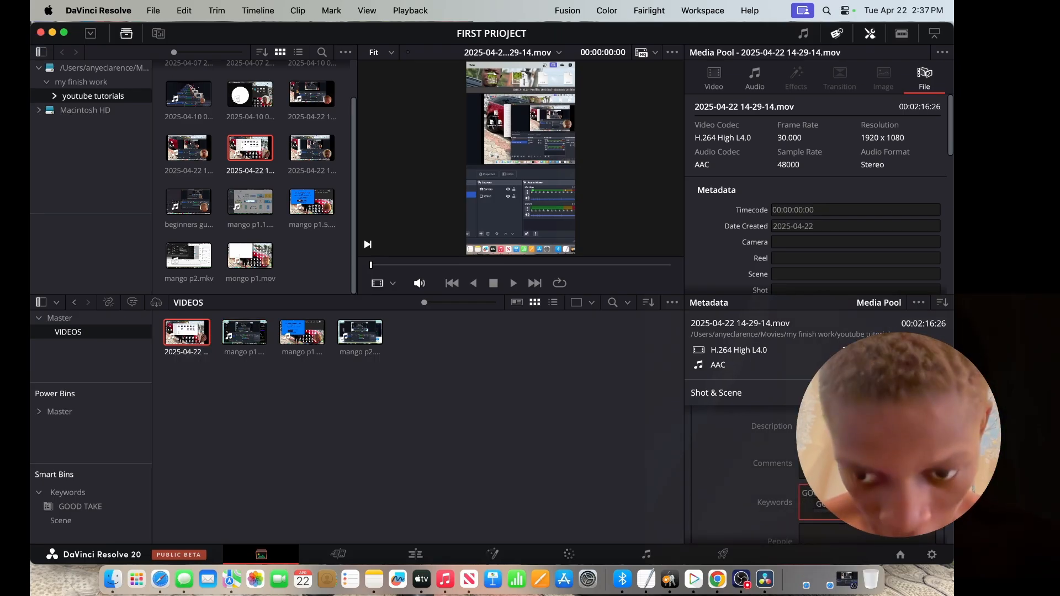
text(O)
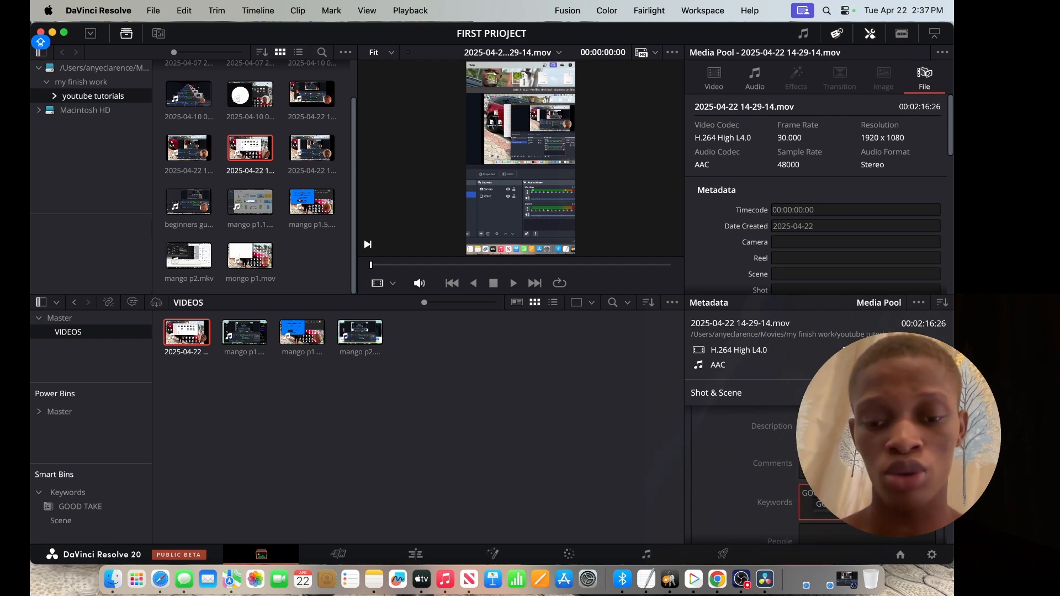
key(Return)
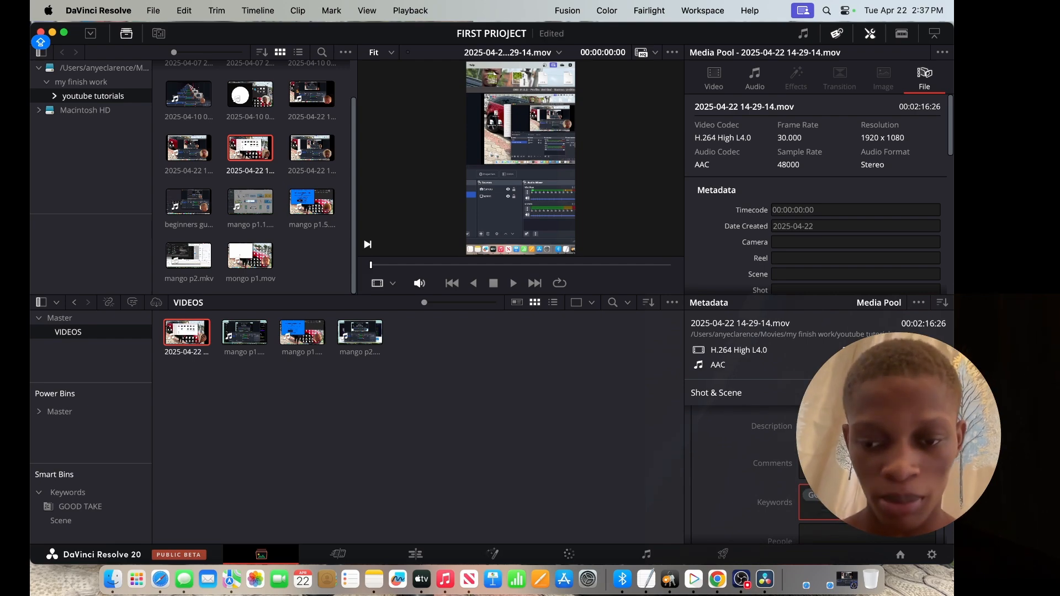
click(439, 530)
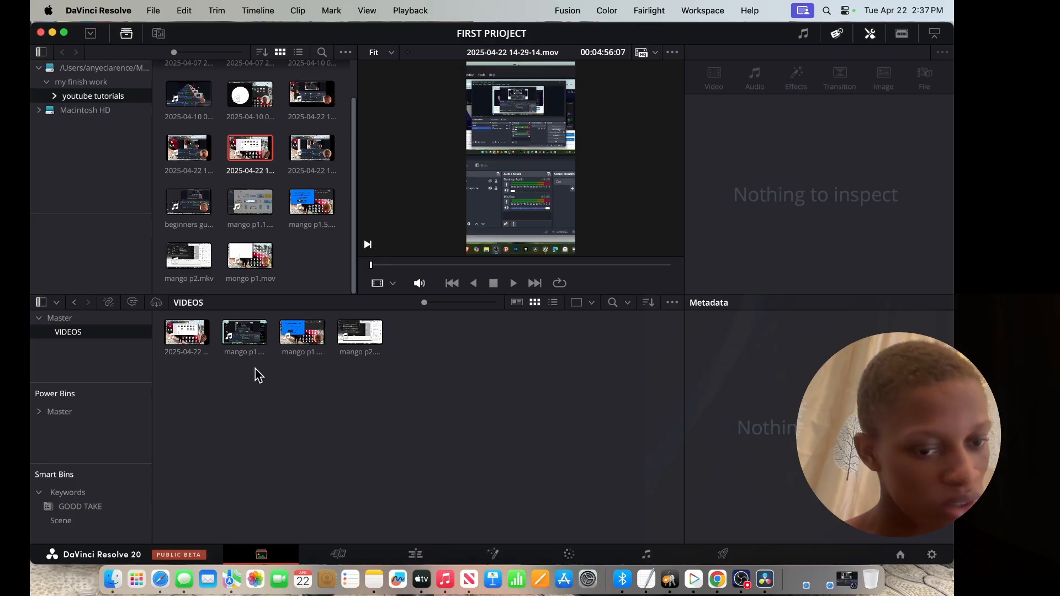
- Add the keyword BACKUP to mango p1.1.mkv and create a bin named JRHJ under Master
click(247, 329)
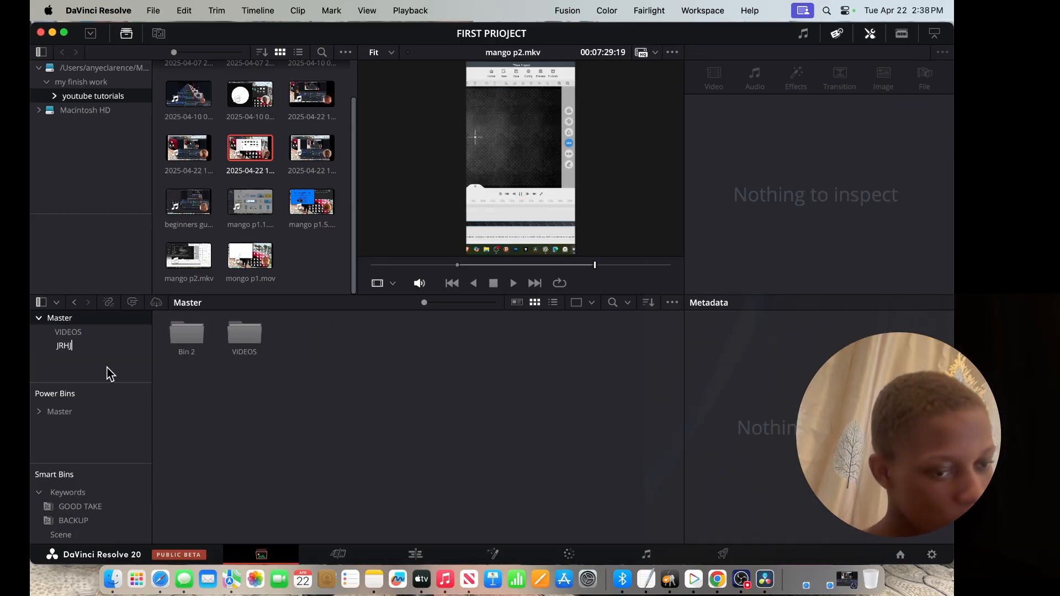
key(Return)
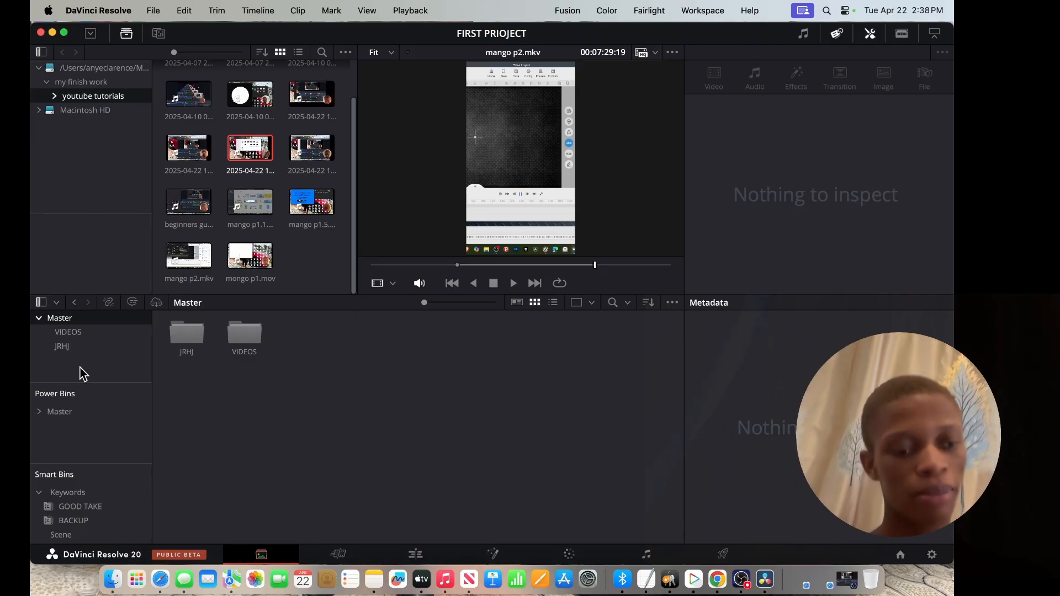
- Open the VIDEOS bin on the Cut page and view all its clips as one source tape
click(331, 555)
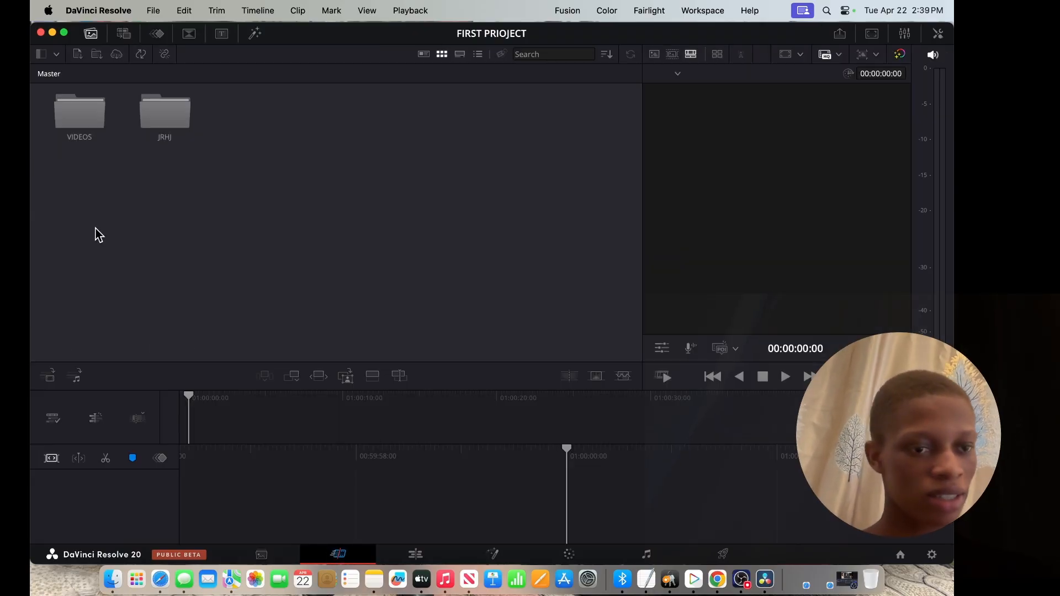
double_click(74, 121)
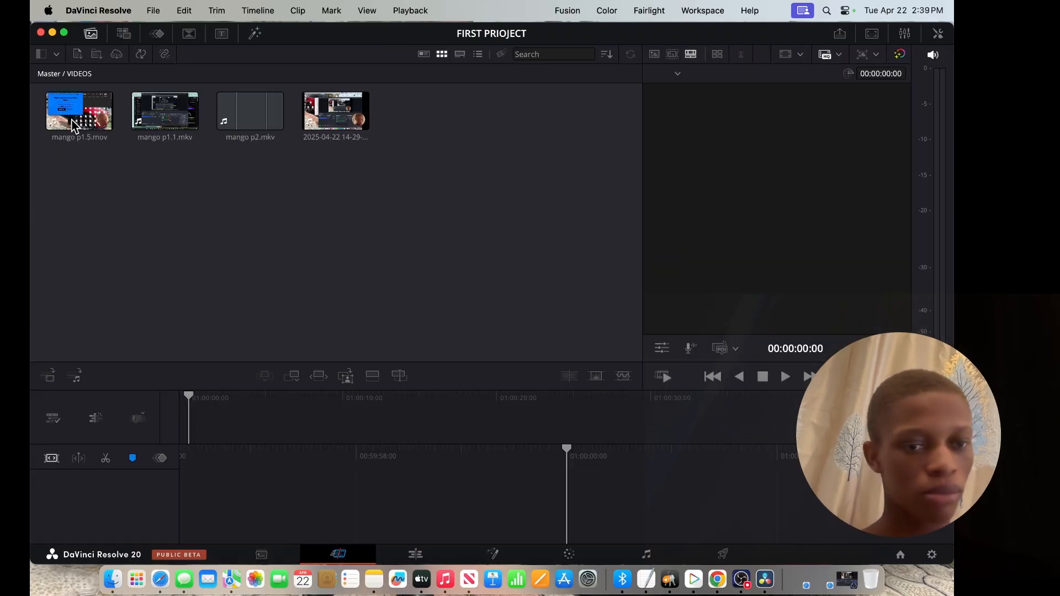
click(157, 110)
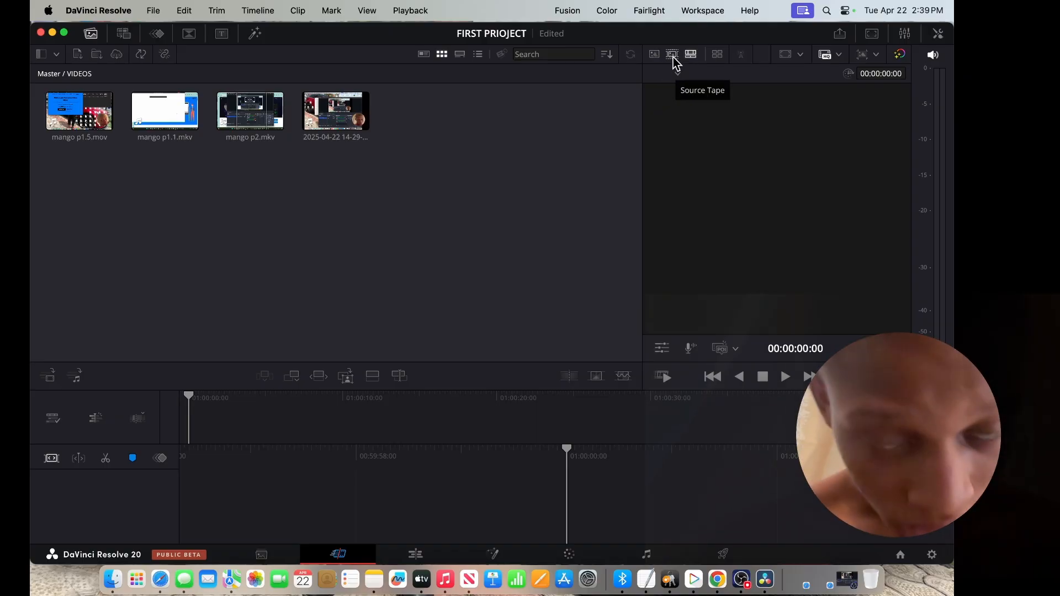
click(672, 55)
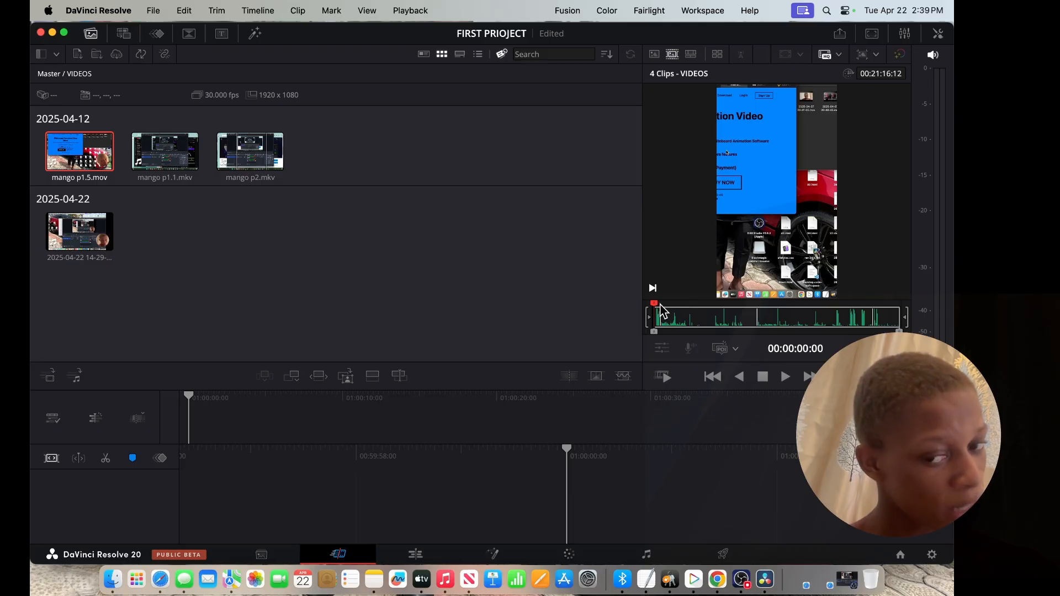
- Mark a range of about 43 seconds ending at 00:02:00:09 on the source tape and place it on the timeline
drag(655, 304, 679, 308)
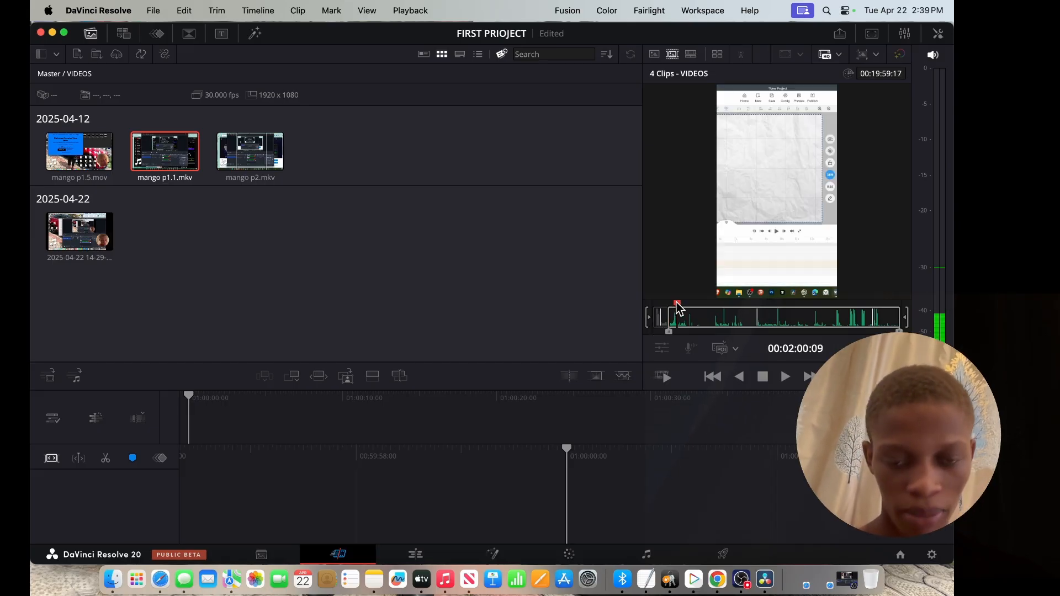
key(o)
drag(793, 239, 545, 480)
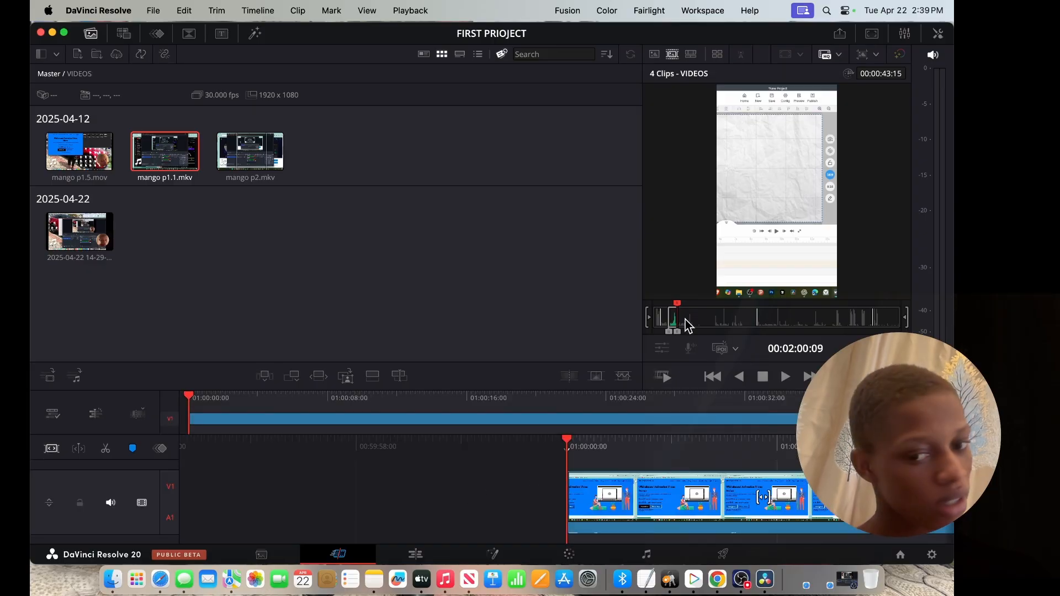
- Mark a source tape range of about 1 minute 20 seconds ending at 00:06:30:28 and overwrite it onto the timeline start
drag(676, 307, 731, 312)
key(i)
key(o)
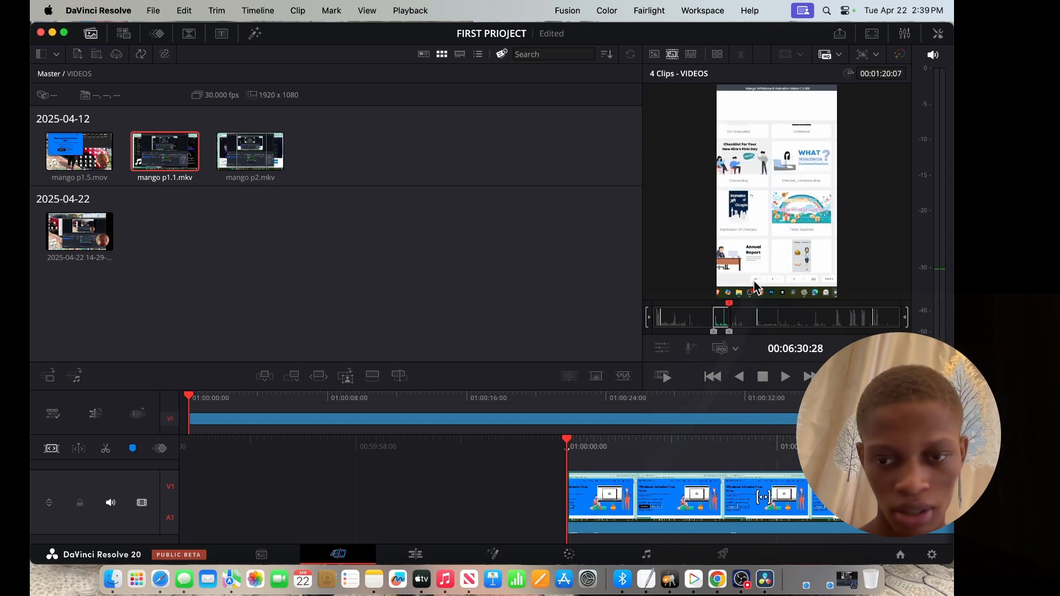
key(F10)
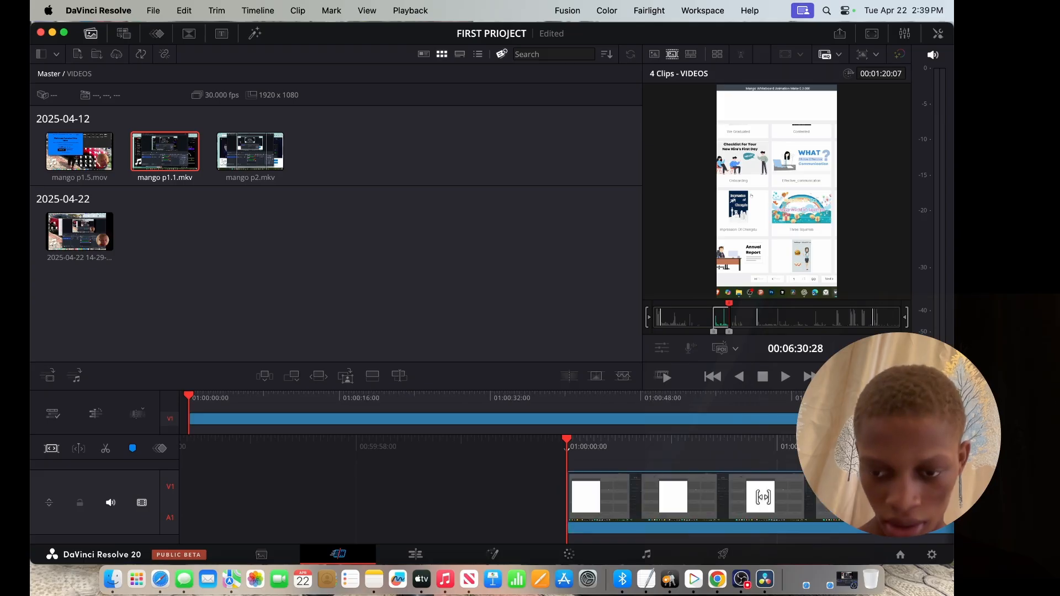
scroll(793, 496, right, 20)
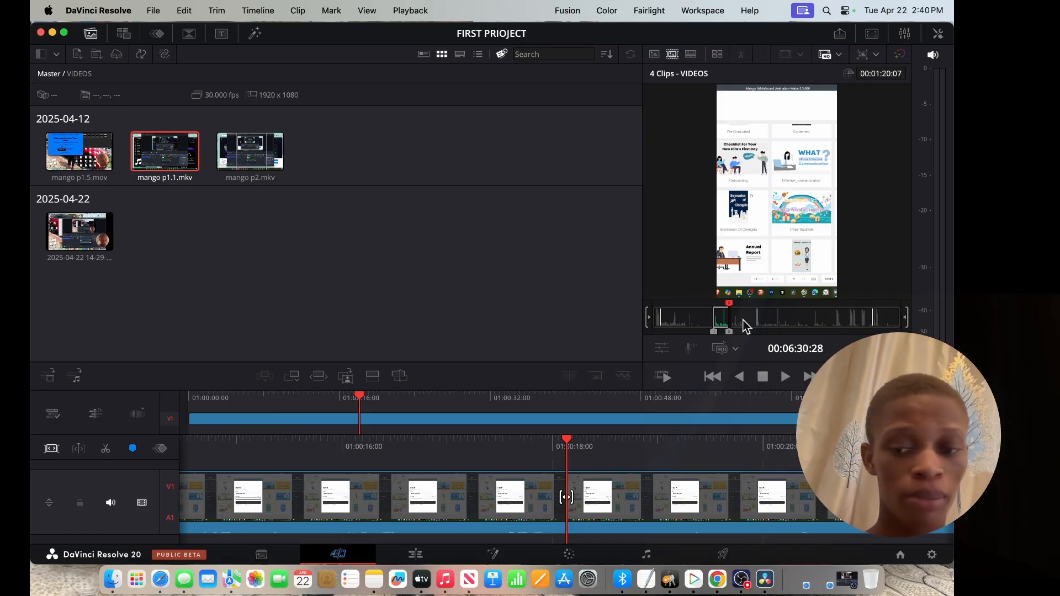
drag(729, 305, 811, 307)
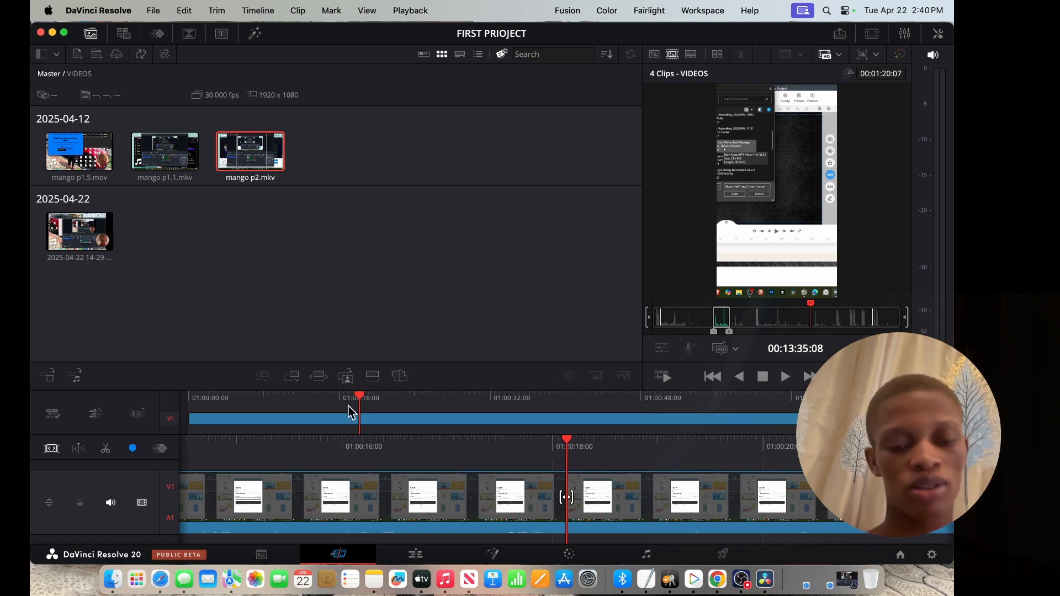
- Open the timeline on the Edit page and look through the VIDEOS and JRHJ bins and the title effects
click(415, 554)
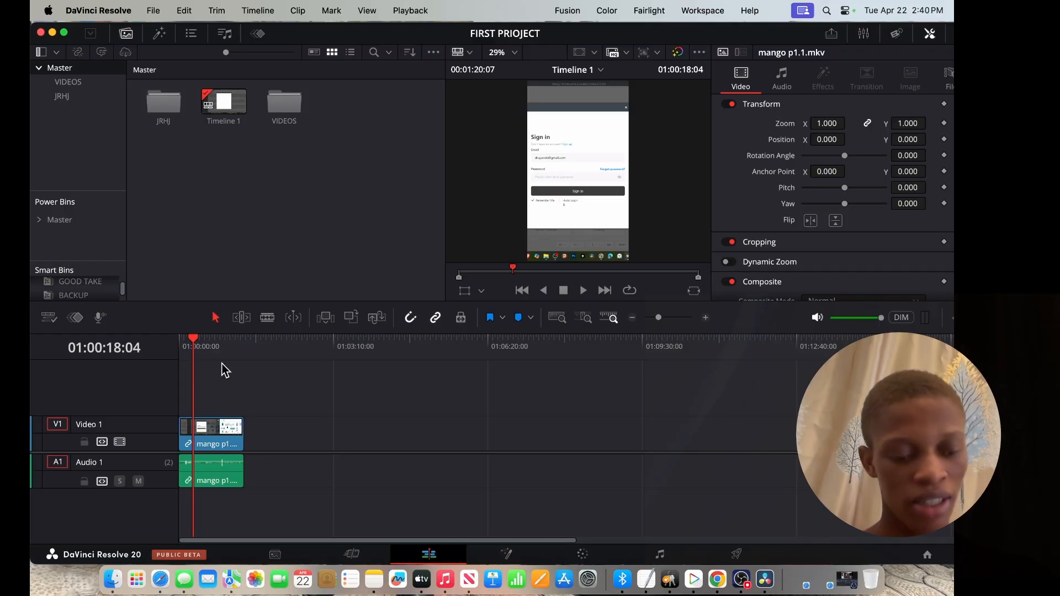
click(214, 442)
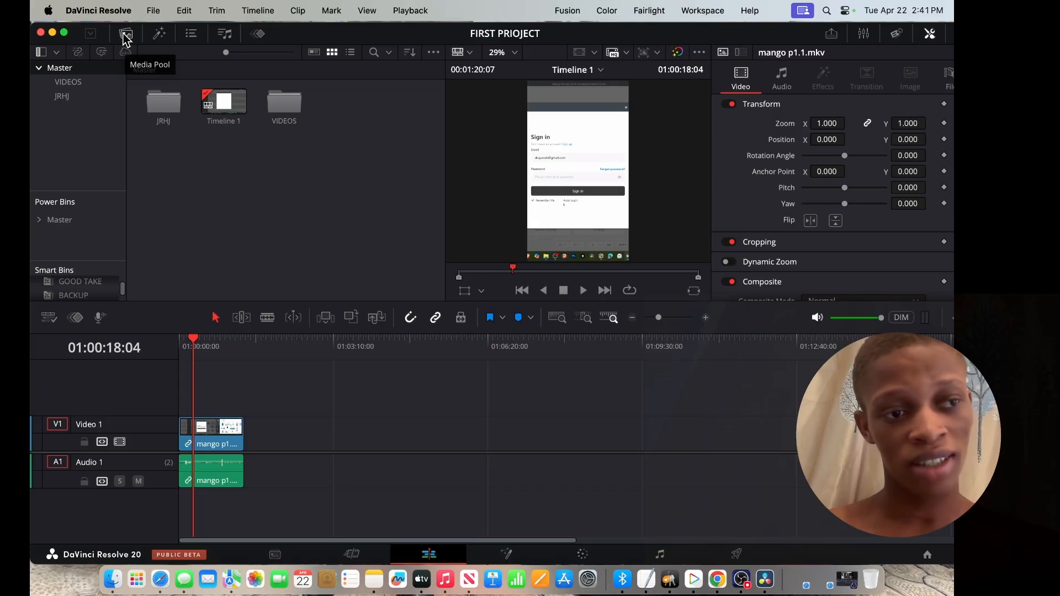
click(68, 81)
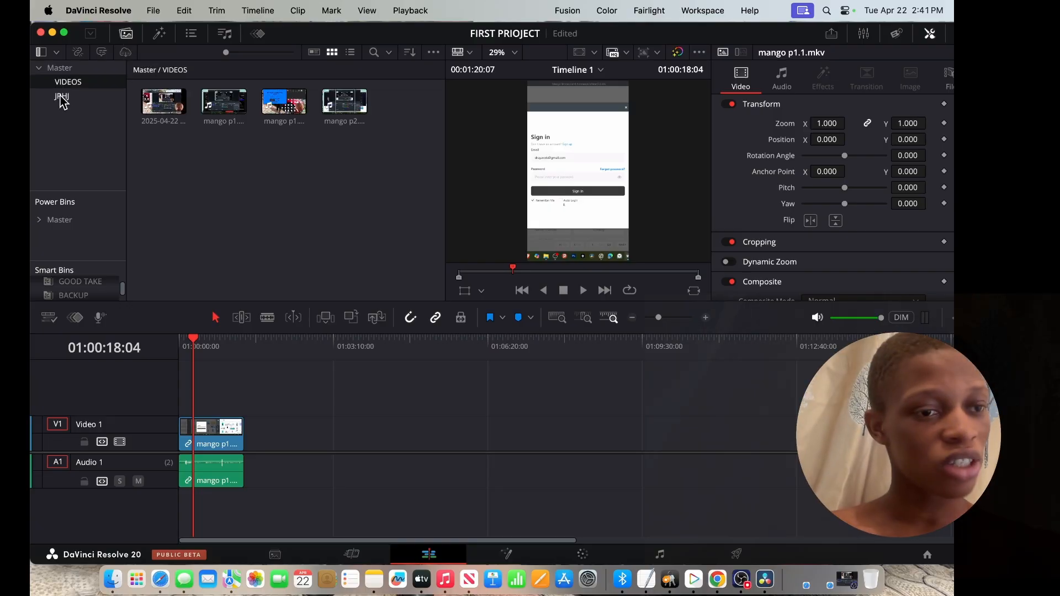
click(61, 97)
click(74, 83)
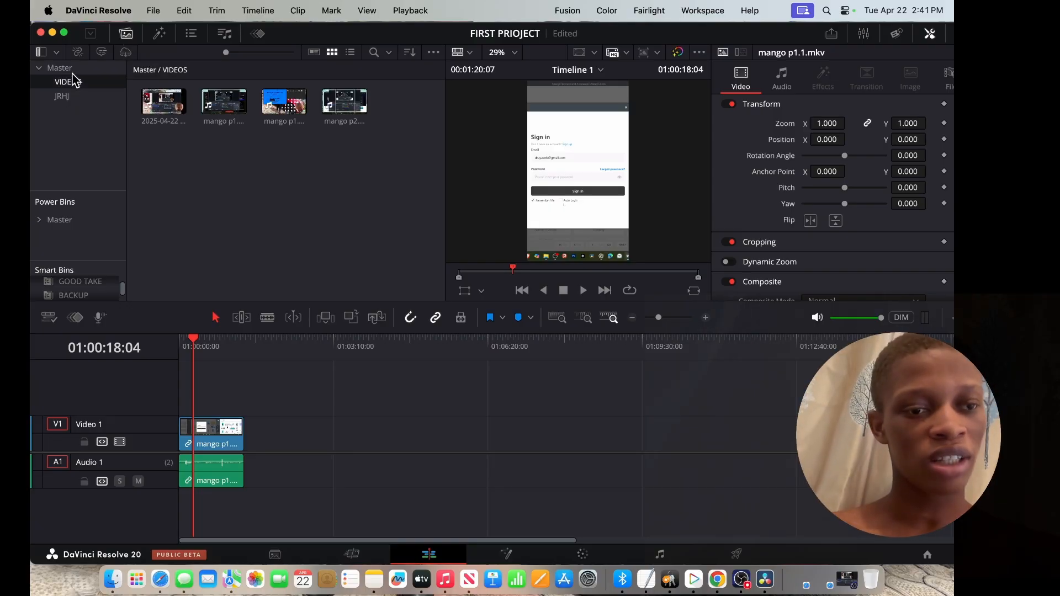
click(160, 35)
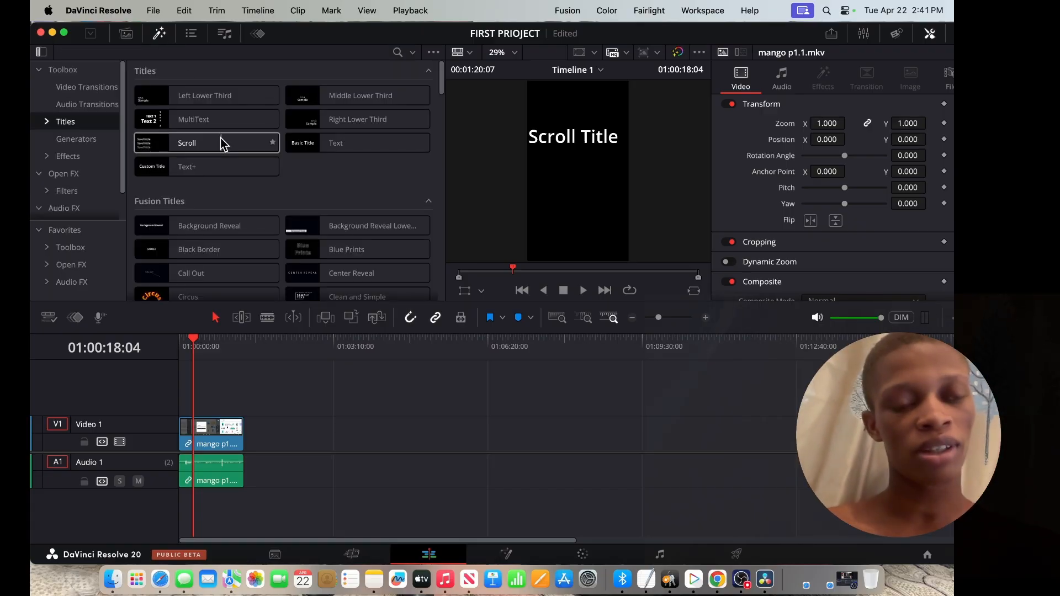
- Look through the video transitions, audio transitions, titles, generators and effects in the effects toolbox
click(86, 88)
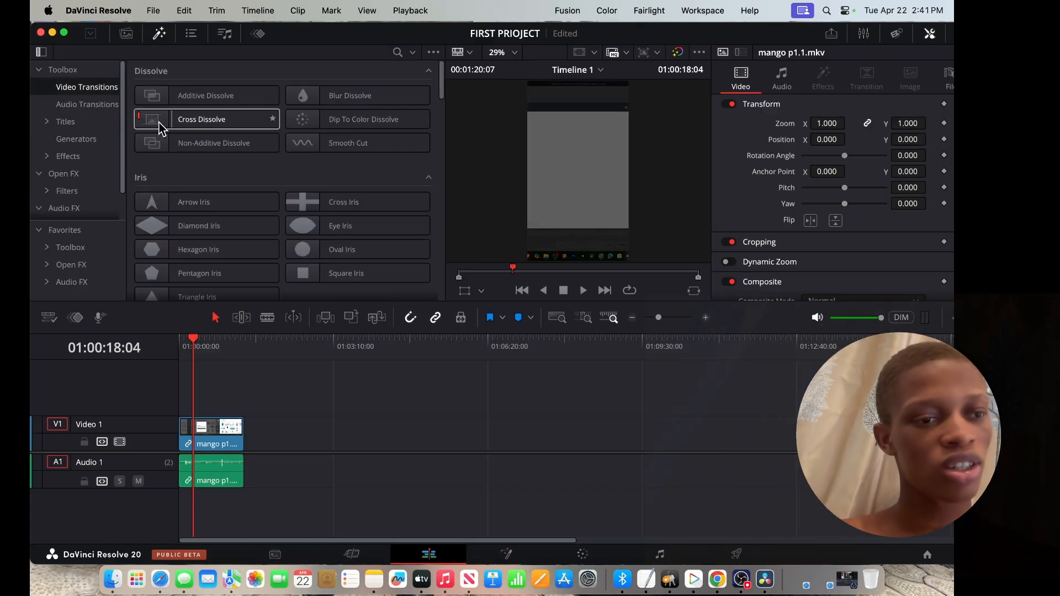
click(88, 104)
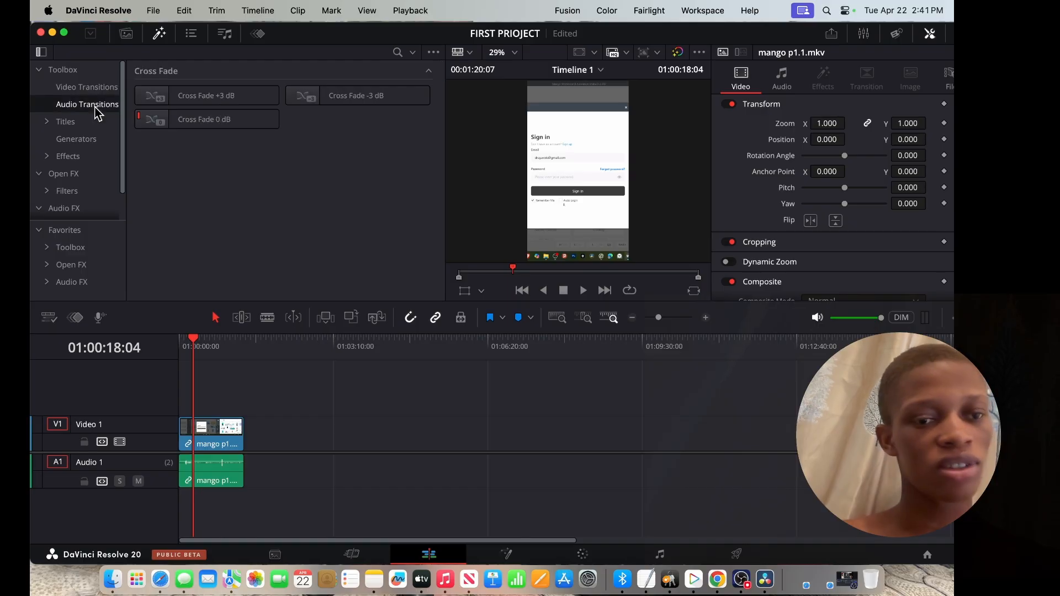
click(65, 122)
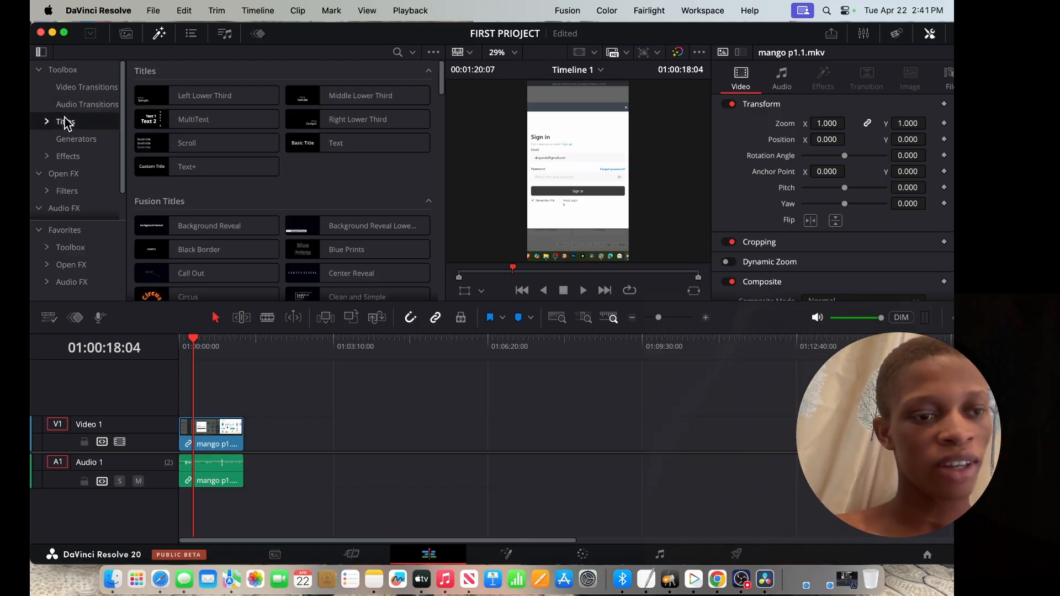
scroll(260, 214, down, 2)
scroll(260, 214, down, 12)
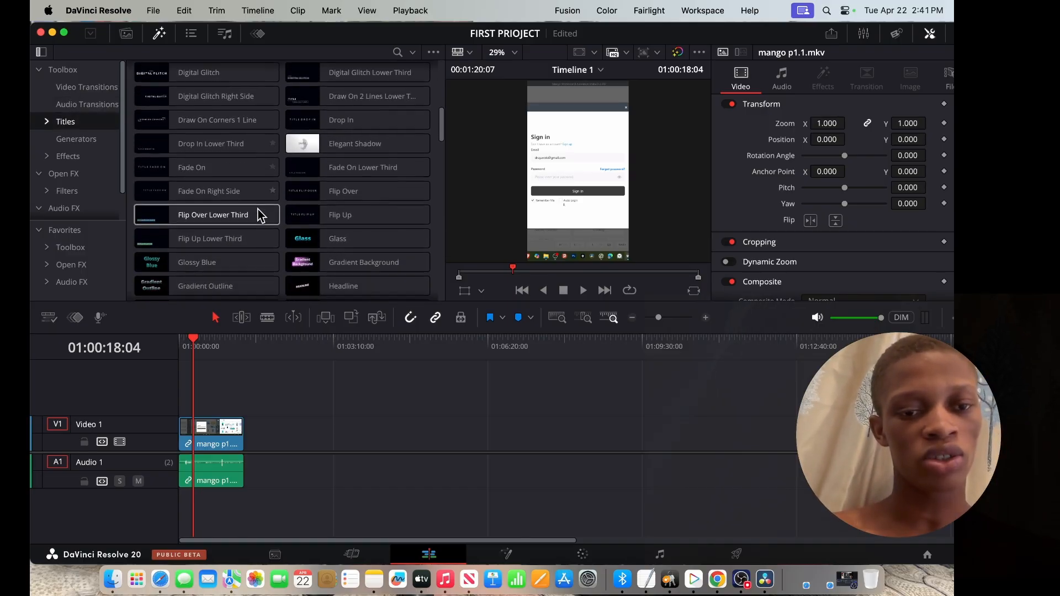
scroll(260, 214, down, 12)
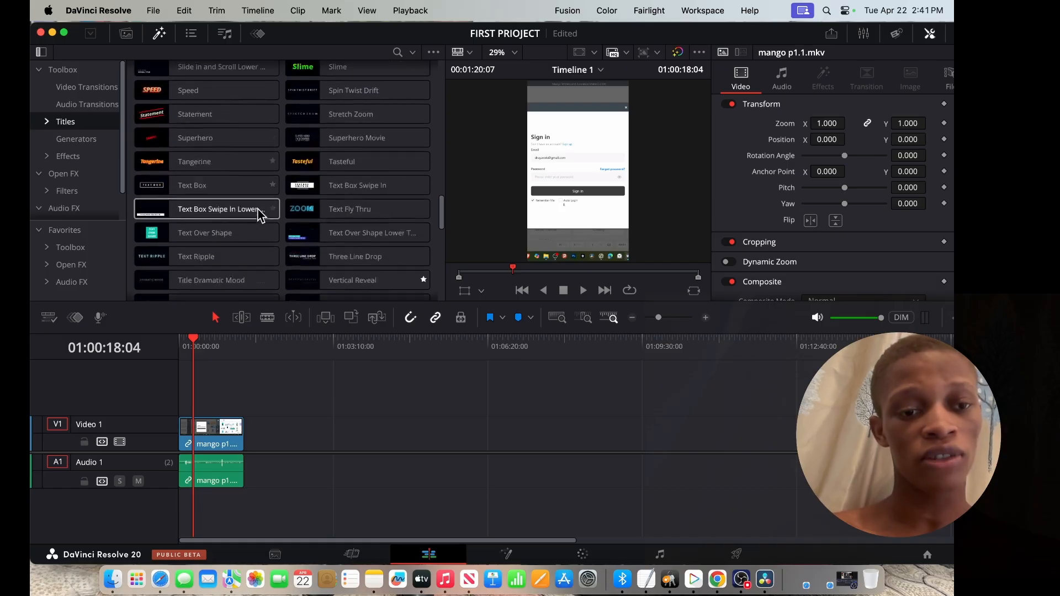
scroll(260, 215, down, 3)
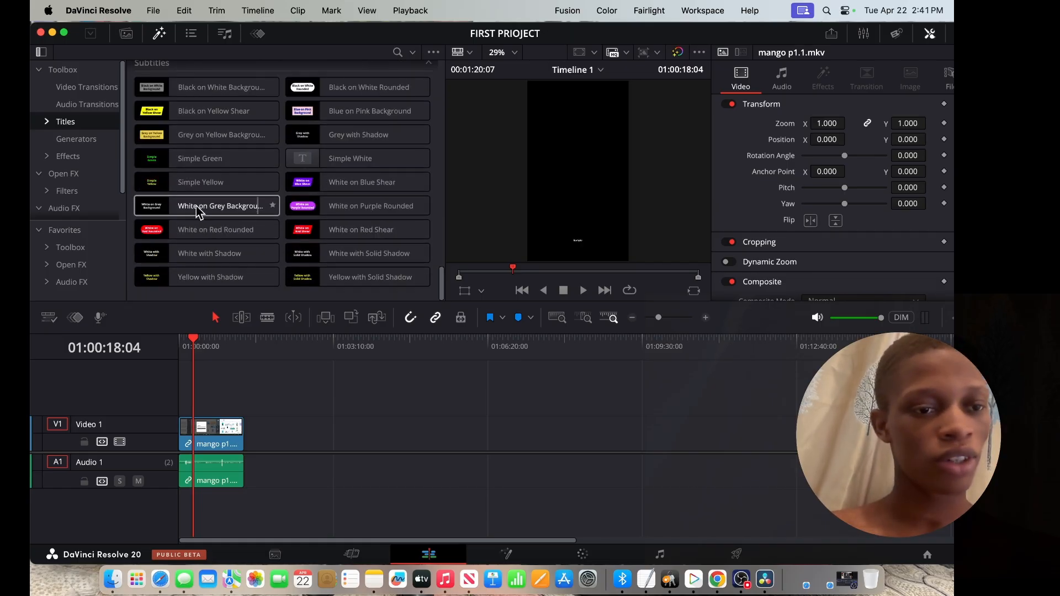
click(76, 140)
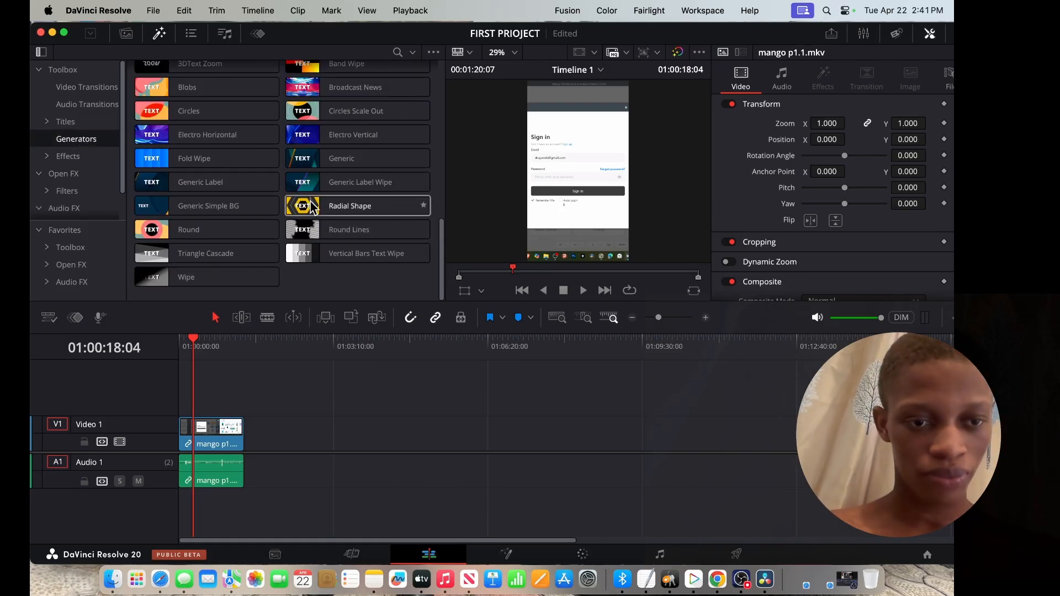
scroll(309, 206, down, 5)
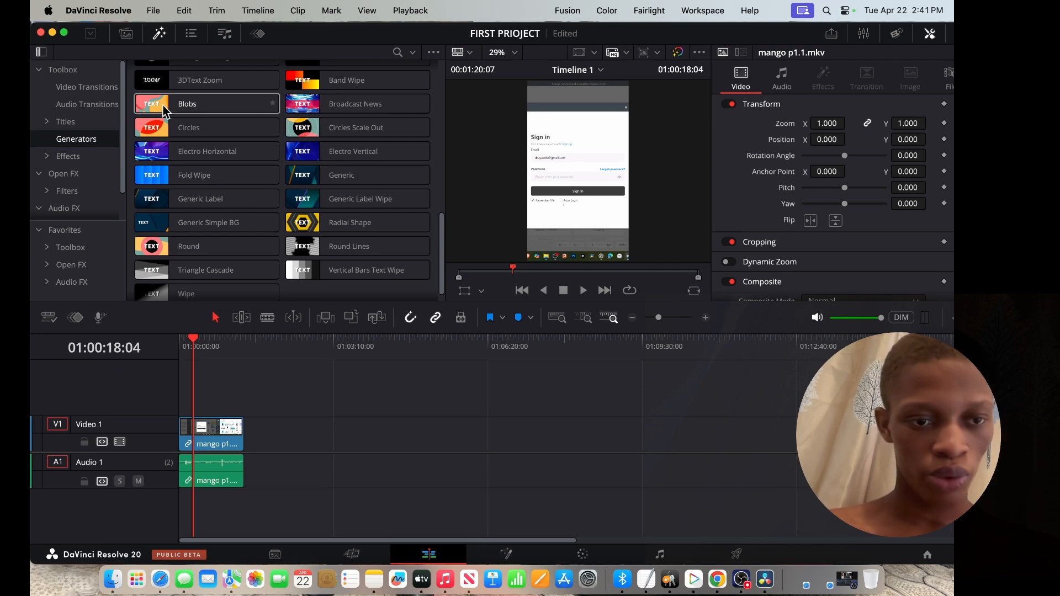
click(65, 157)
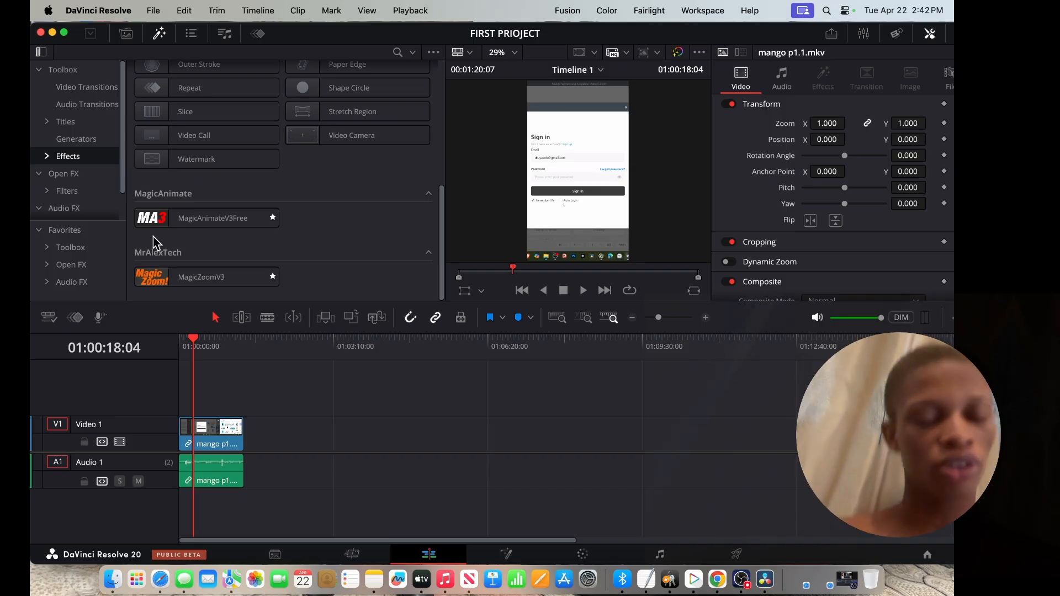
scroll(76, 171, down, 2)
scroll(75, 168, up, 2)
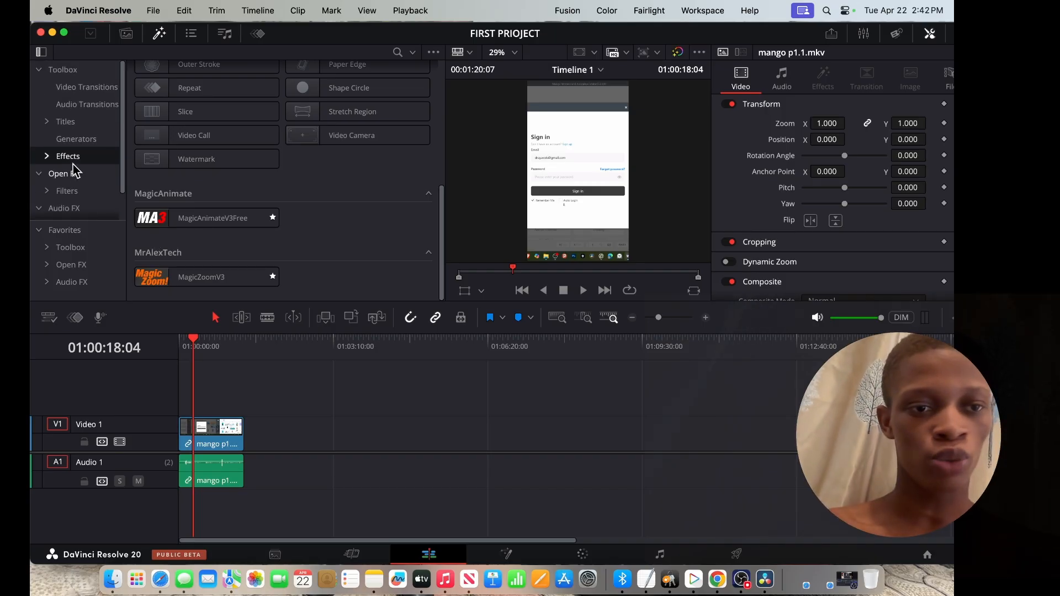
- Search the Sound Library for "WHO" and look through the matching sound effects
click(225, 35)
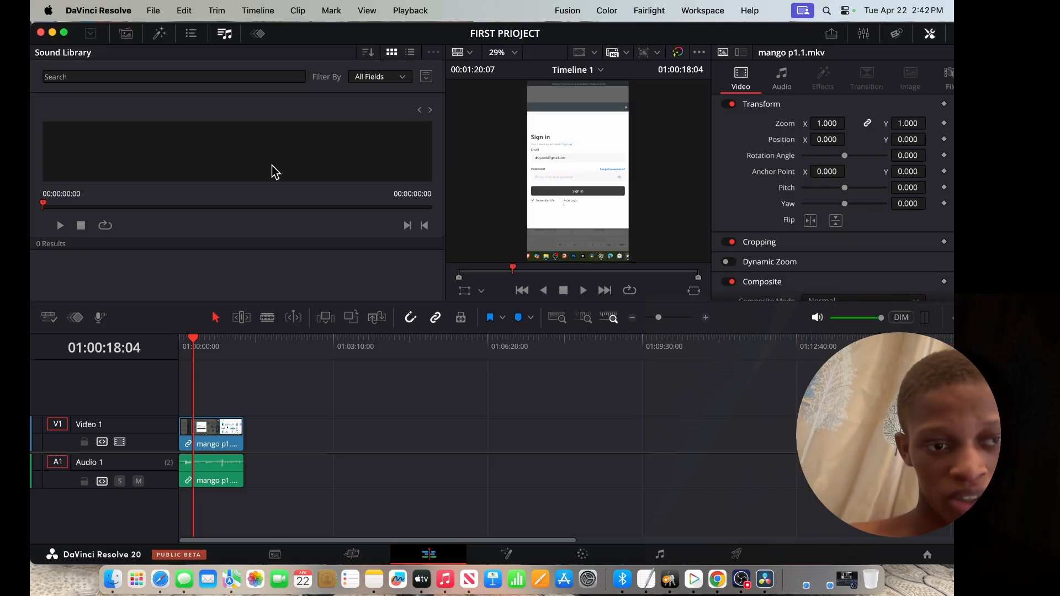
click(136, 77)
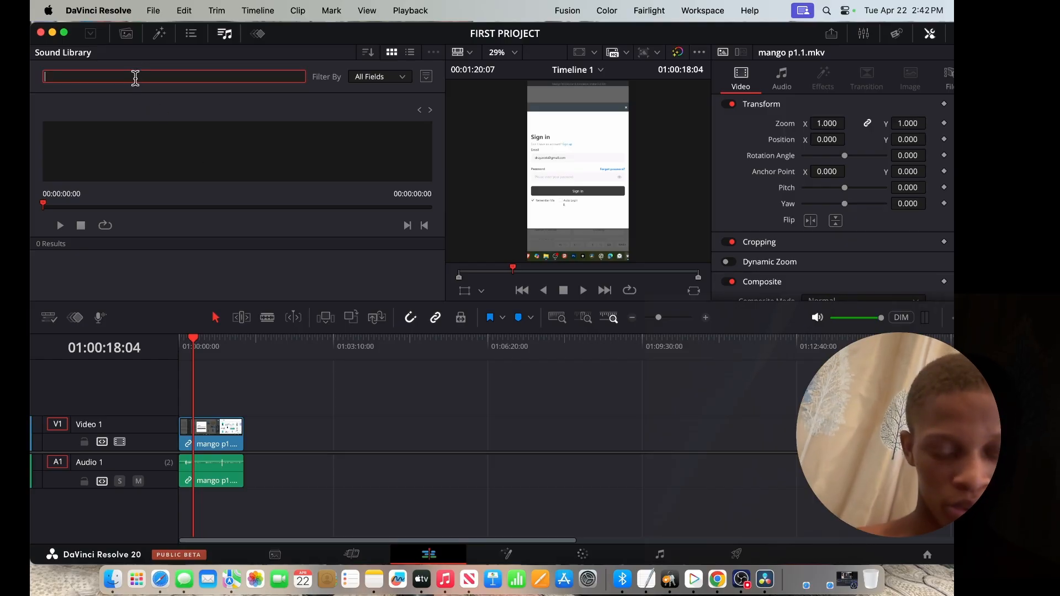
text(WH)
text(O)
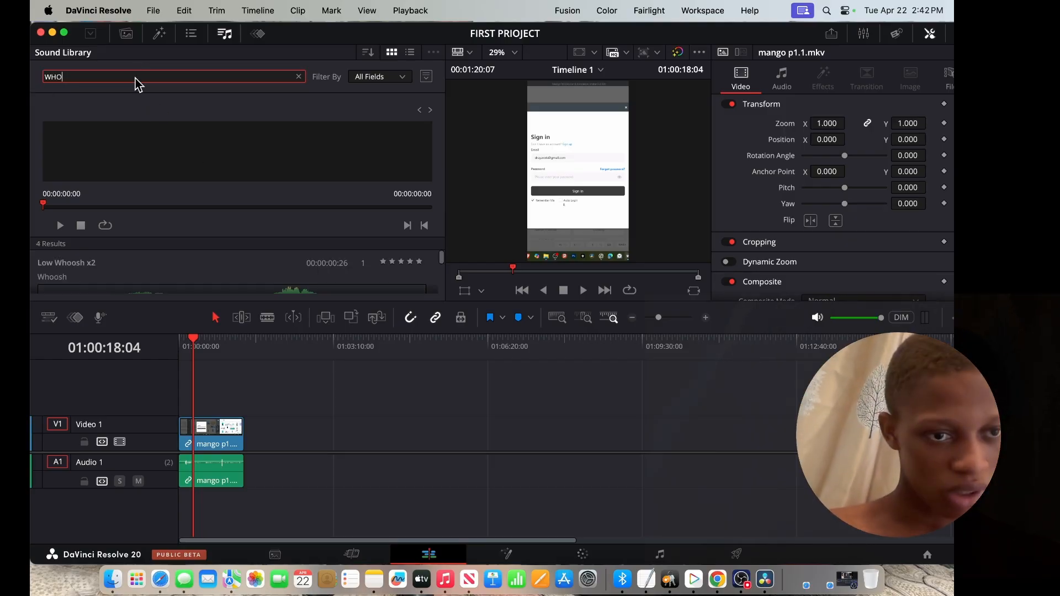
key(Return)
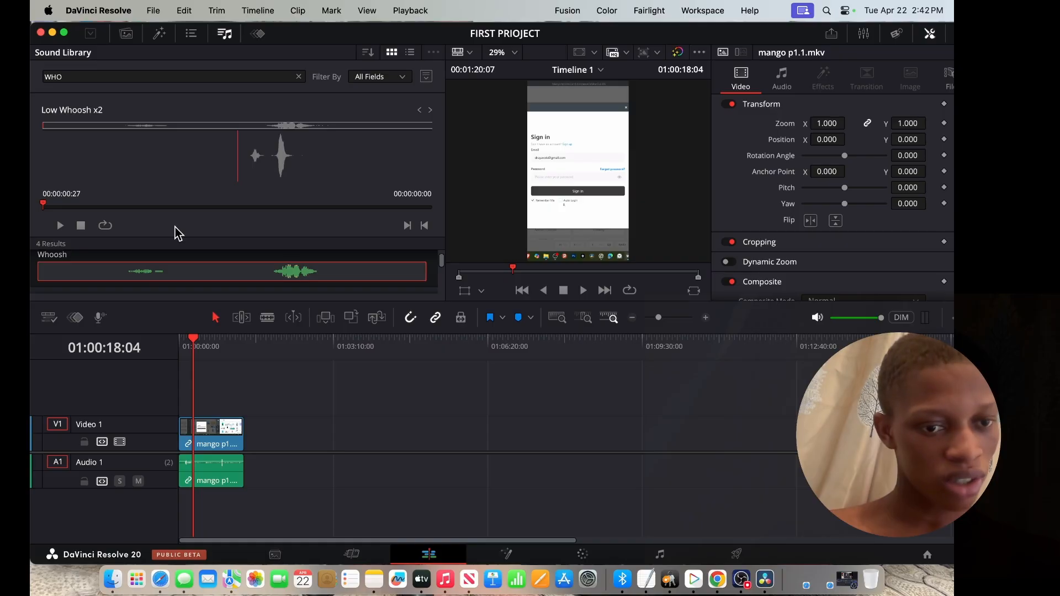
scroll(195, 264, down, 5)
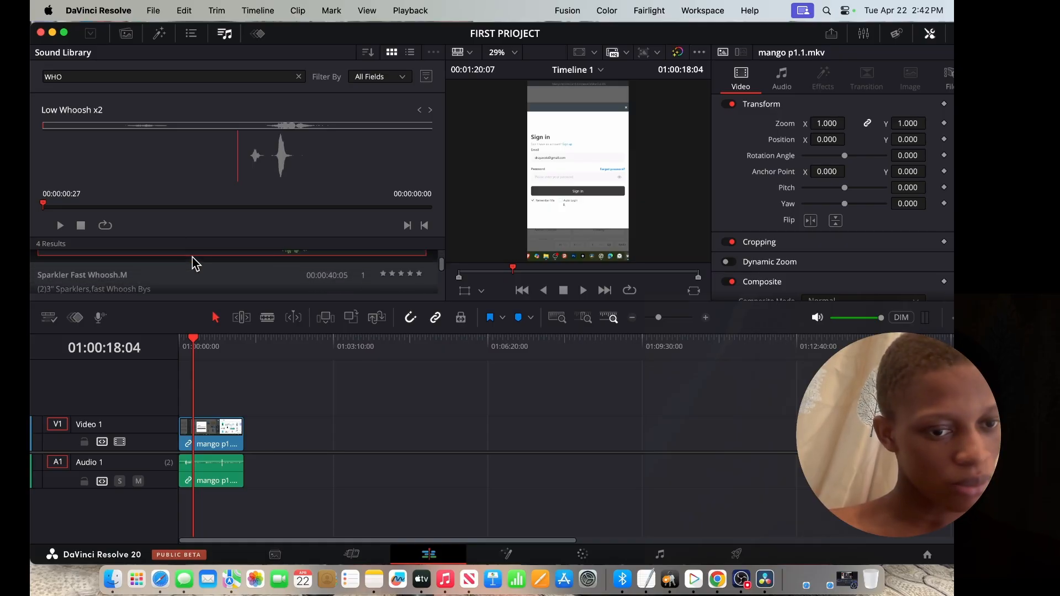
scroll(195, 264, down, 3)
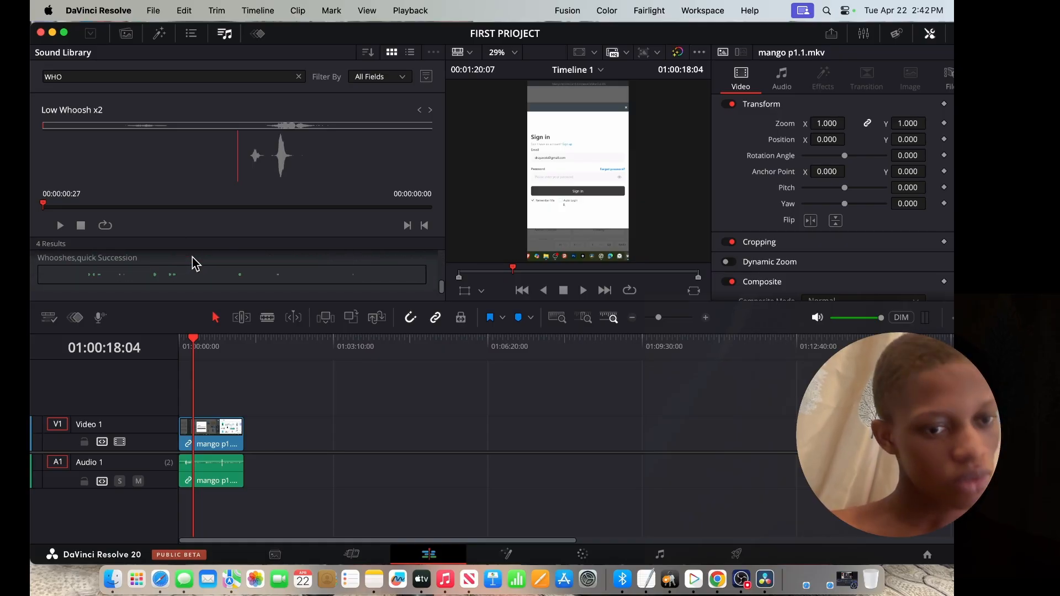
scroll(213, 269, up, 8)
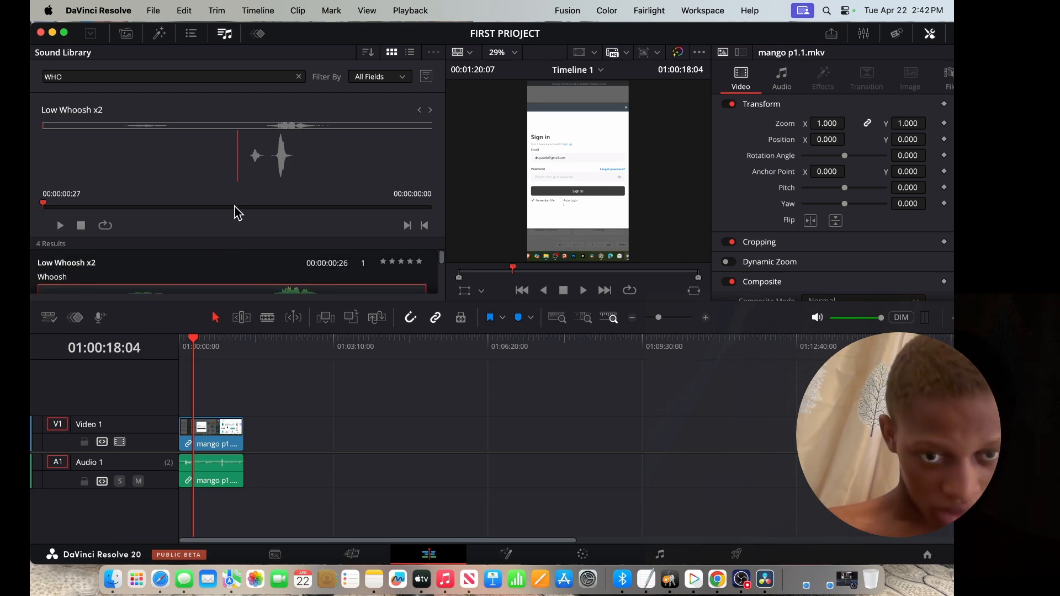
- Show the keyframe editor for the timeline clip and move the playhead to 01:00:13:08
click(259, 34)
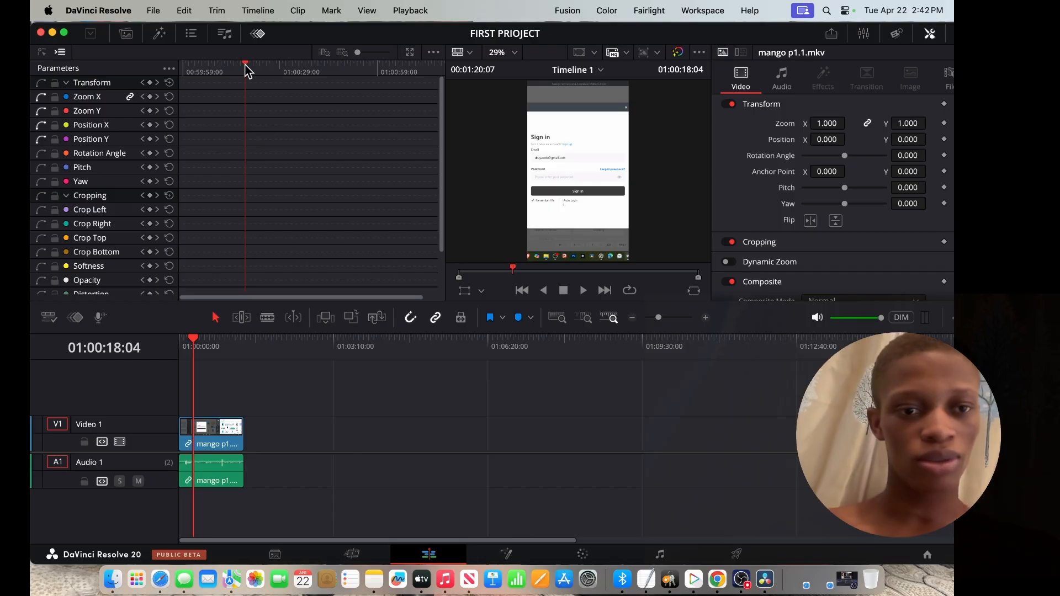
drag(243, 67, 226, 89)
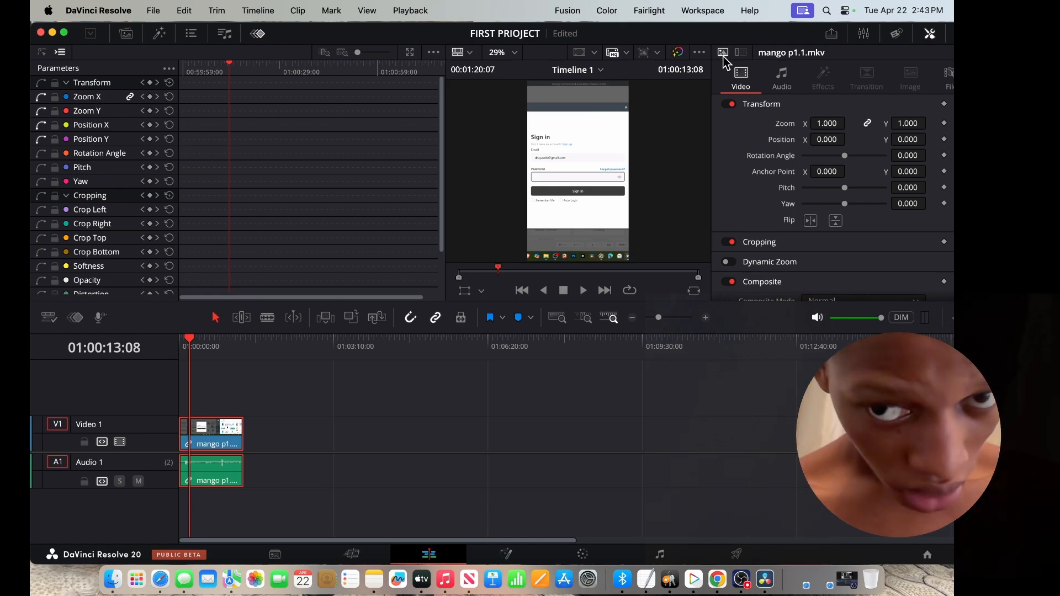
- Hide the Inspector for a dual-viewer layout and load mango p1.1.mkv from the VIDEOS bin into the source viewer
click(930, 34)
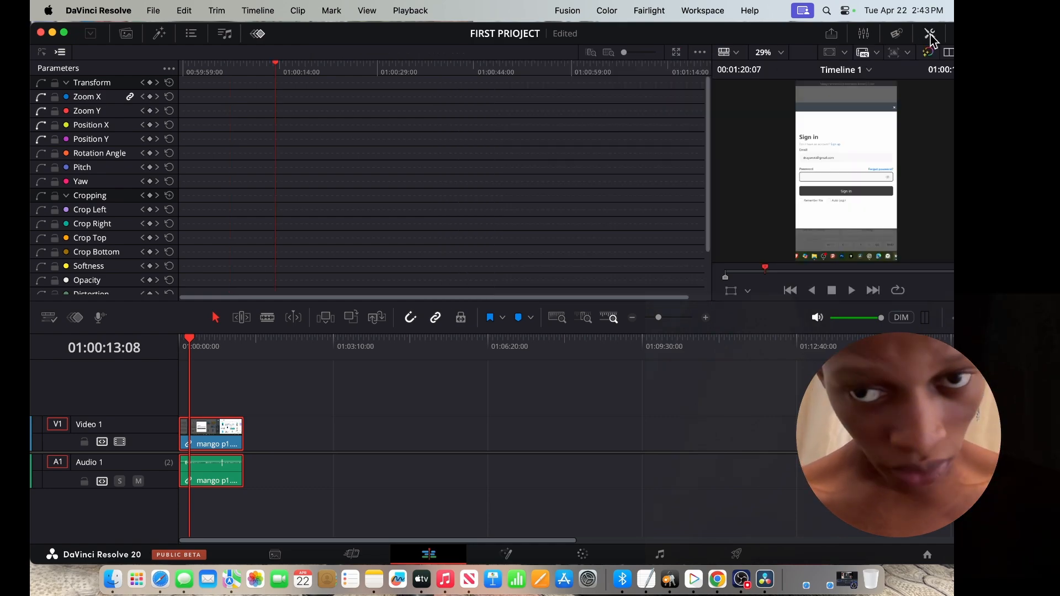
click(948, 53)
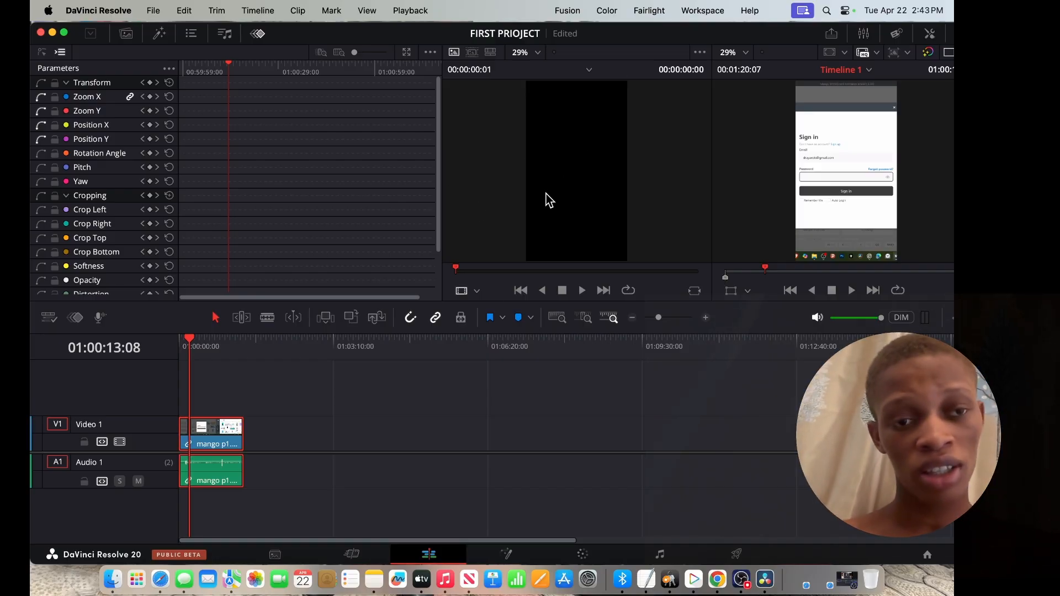
click(117, 38)
click(159, 106)
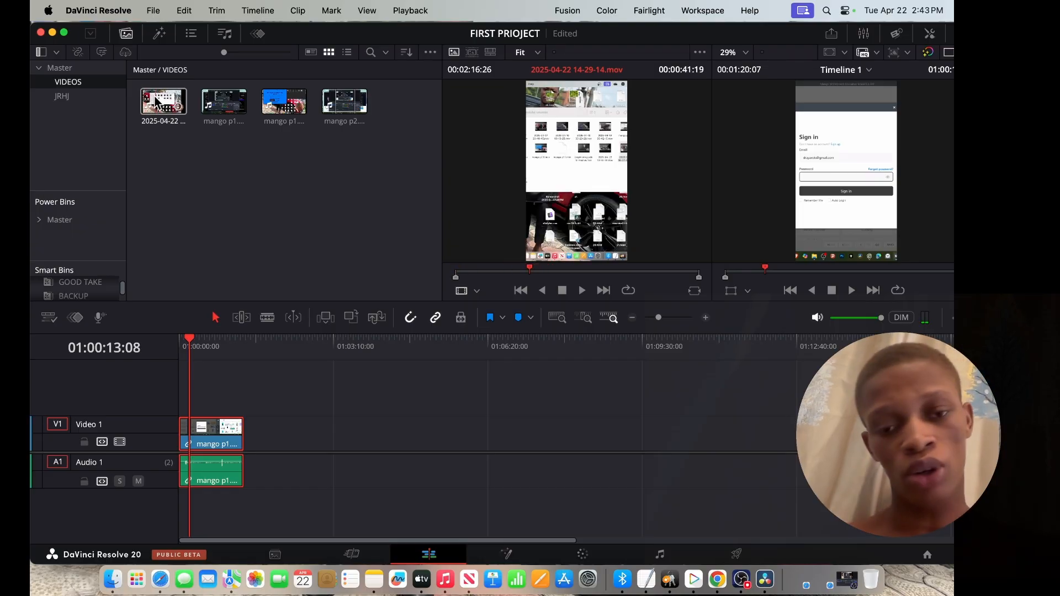
click(219, 102)
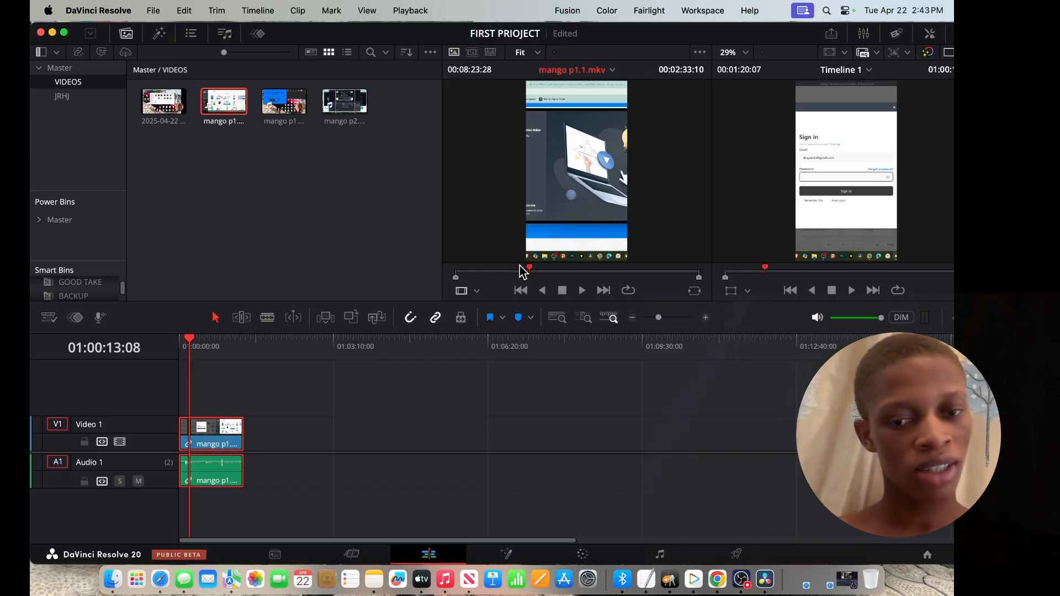
- Mark mango p1.1.mkv from 00:01:38:12 to 00:03:26:02 and place that range on the timeline directly after the first clip
drag(525, 271, 503, 271)
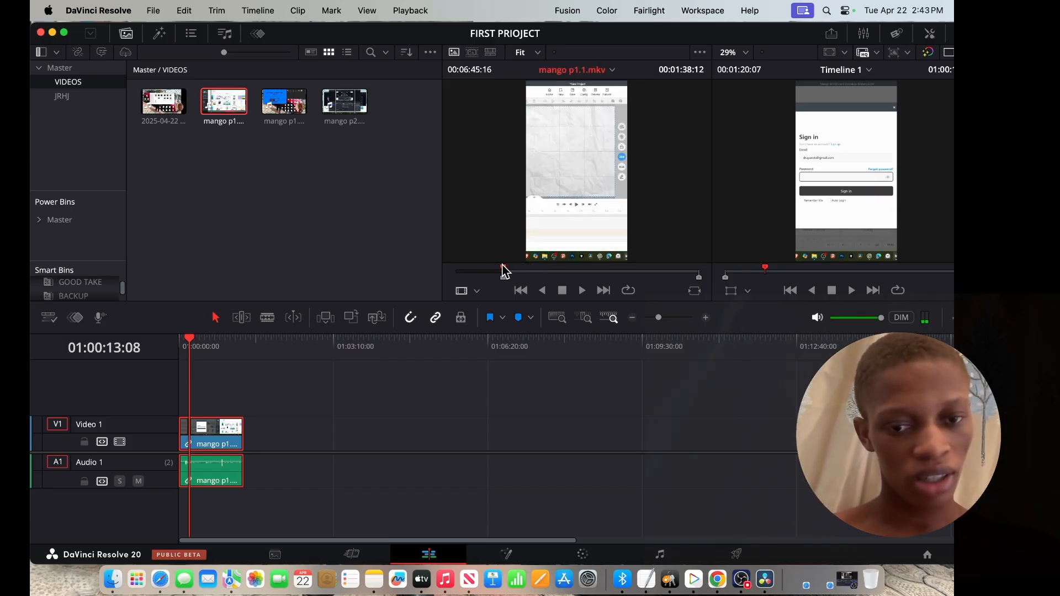
click(554, 273)
key(o)
drag(596, 183, 353, 460)
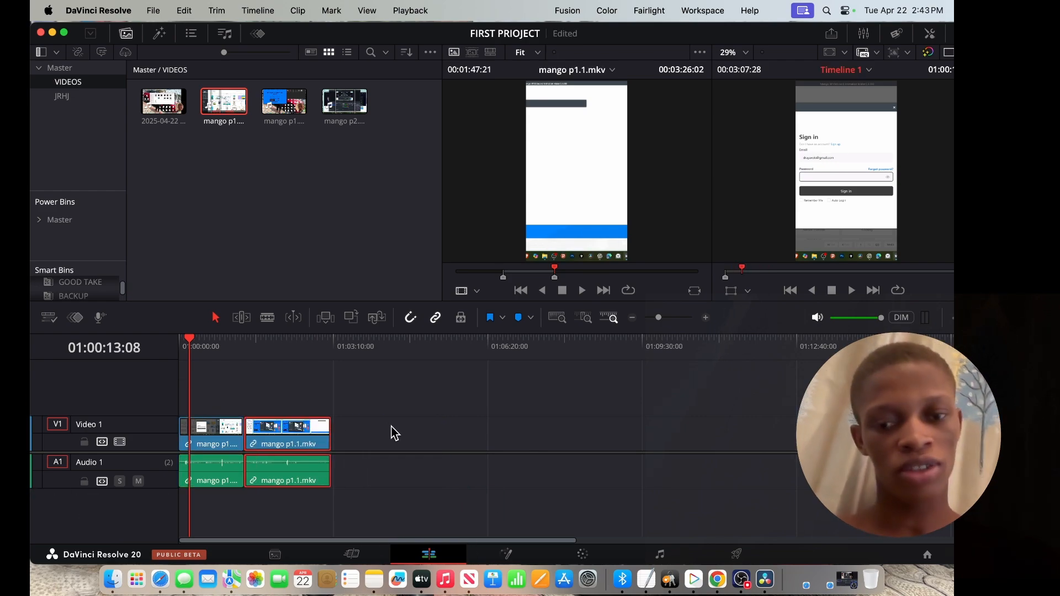
click(305, 355)
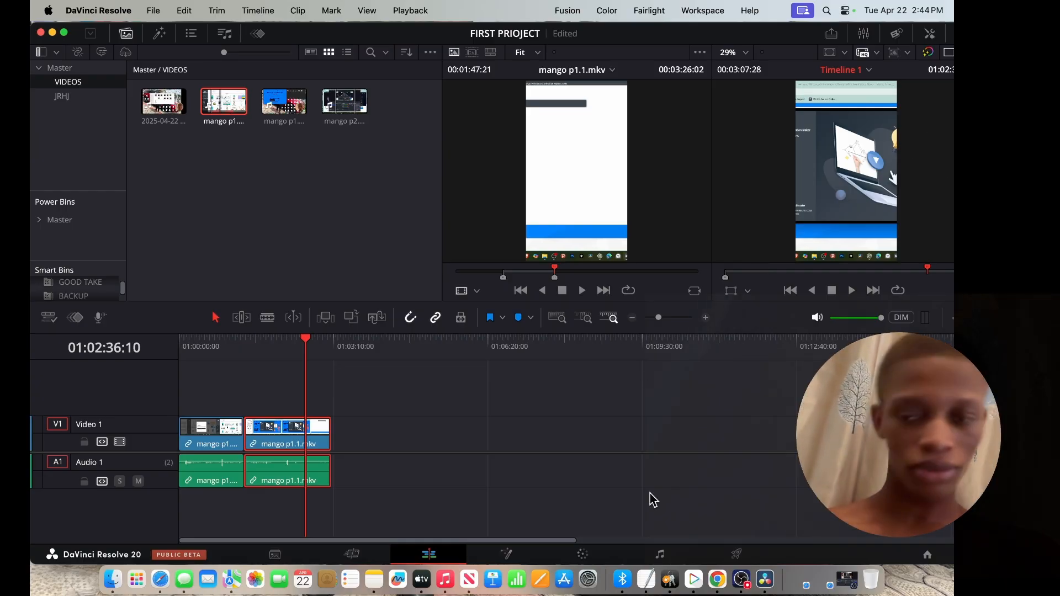
- Return to a single viewer with the Inspector shown and examine the second timeline clip's video settings from Transform to AI Super Scale
click(948, 53)
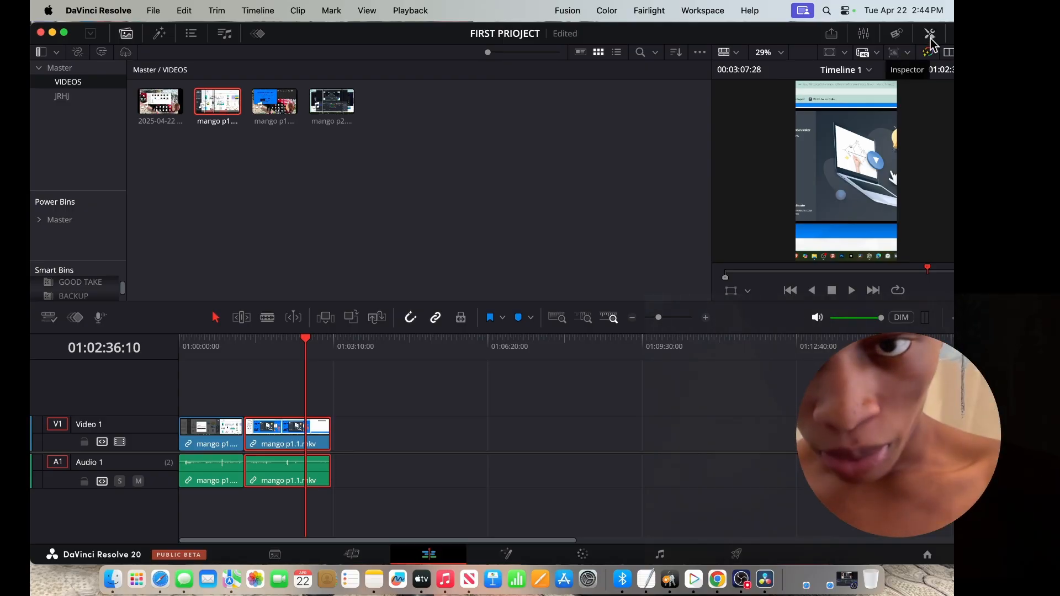
click(930, 34)
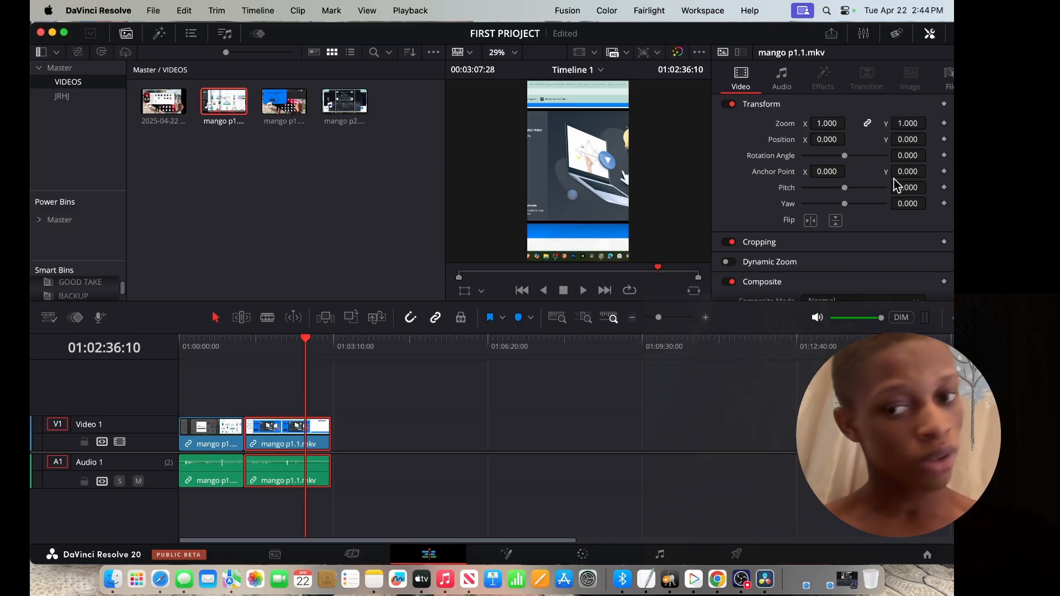
scroll(896, 185, down, 6)
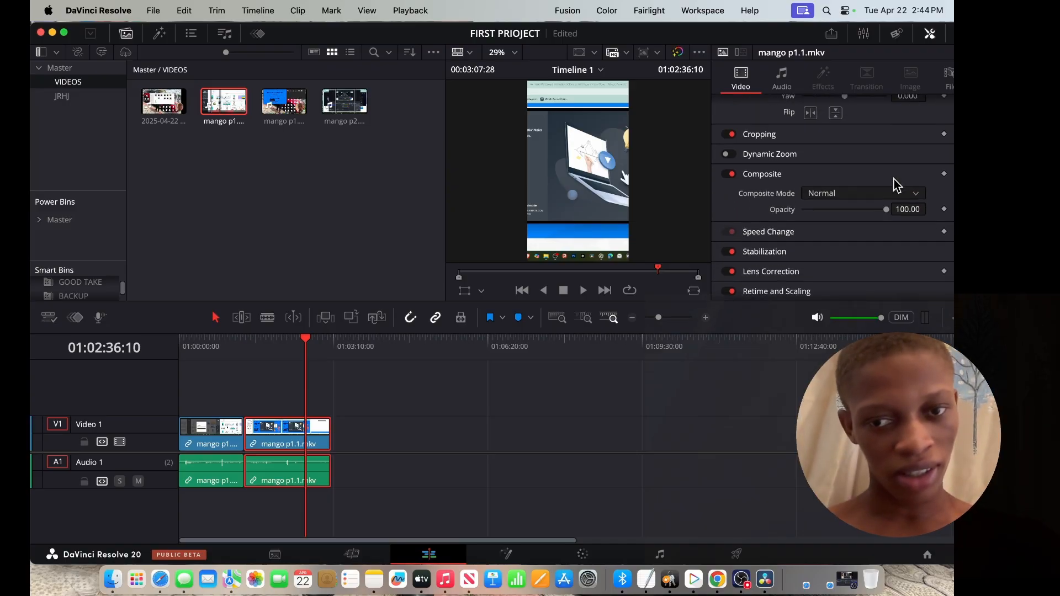
scroll(897, 185, up, 6)
scroll(896, 185, down, 2)
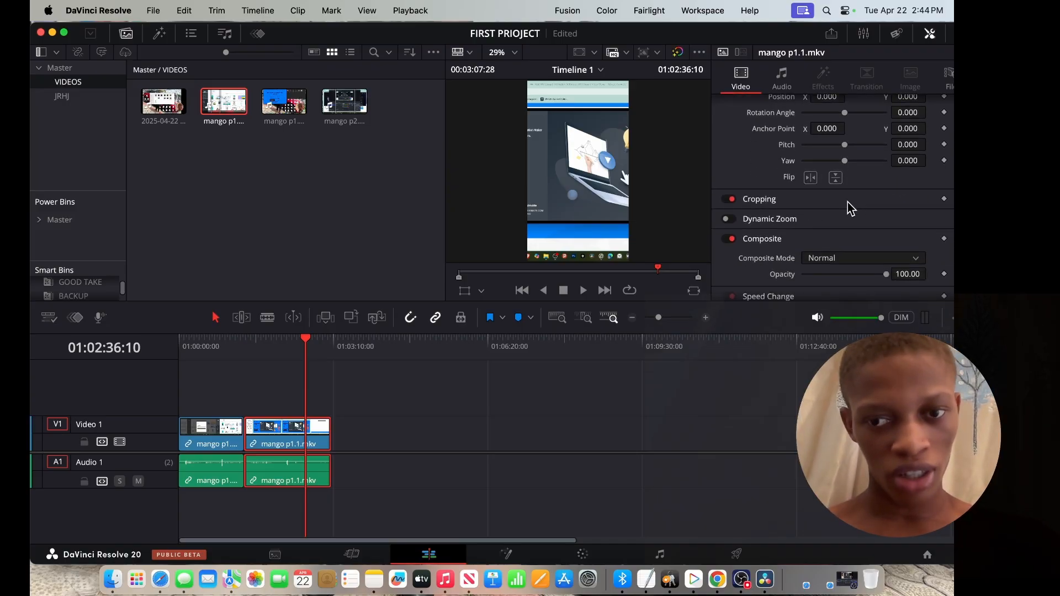
scroll(847, 206, down, 3)
scroll(851, 208, down, 1)
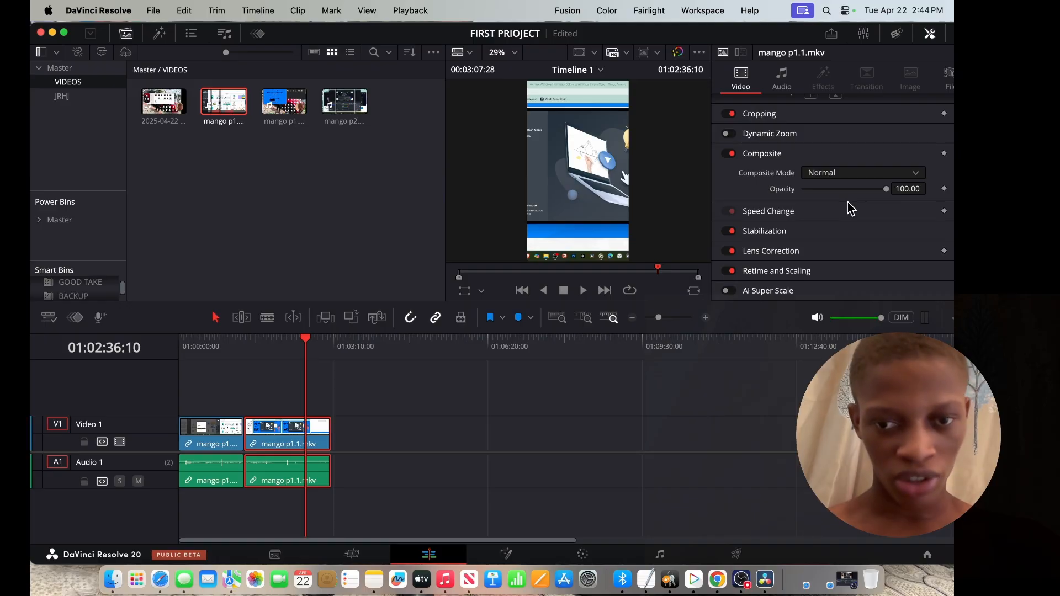
scroll(851, 170, up, 5)
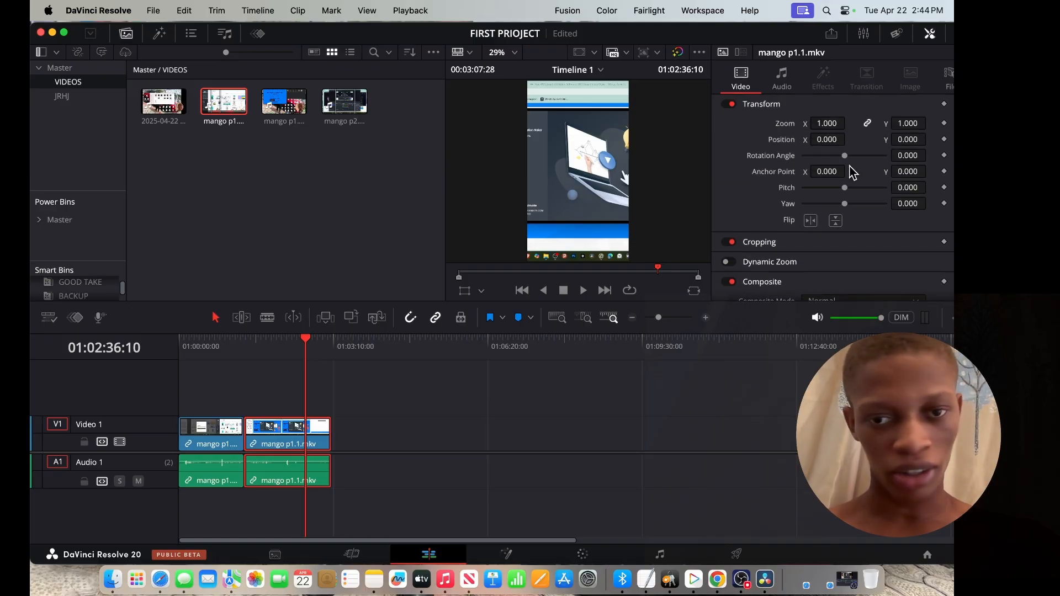
- Examine the second timeline clip's audio settings, including volume, pan, pitch and equalizer
click(789, 88)
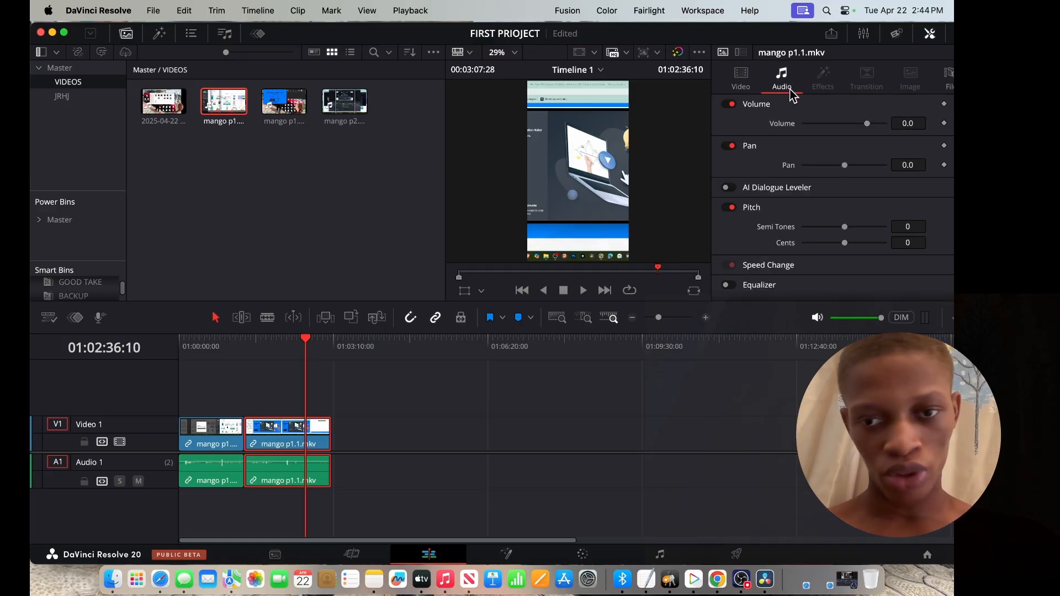
scroll(873, 218, down, 4)
scroll(873, 217, up, 4)
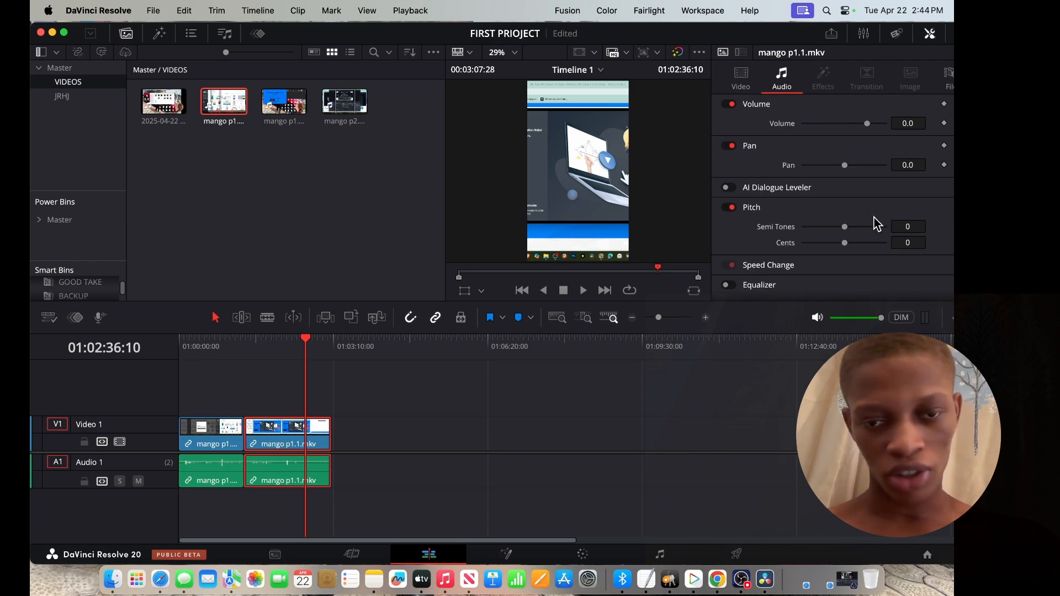
scroll(873, 217, down, 8)
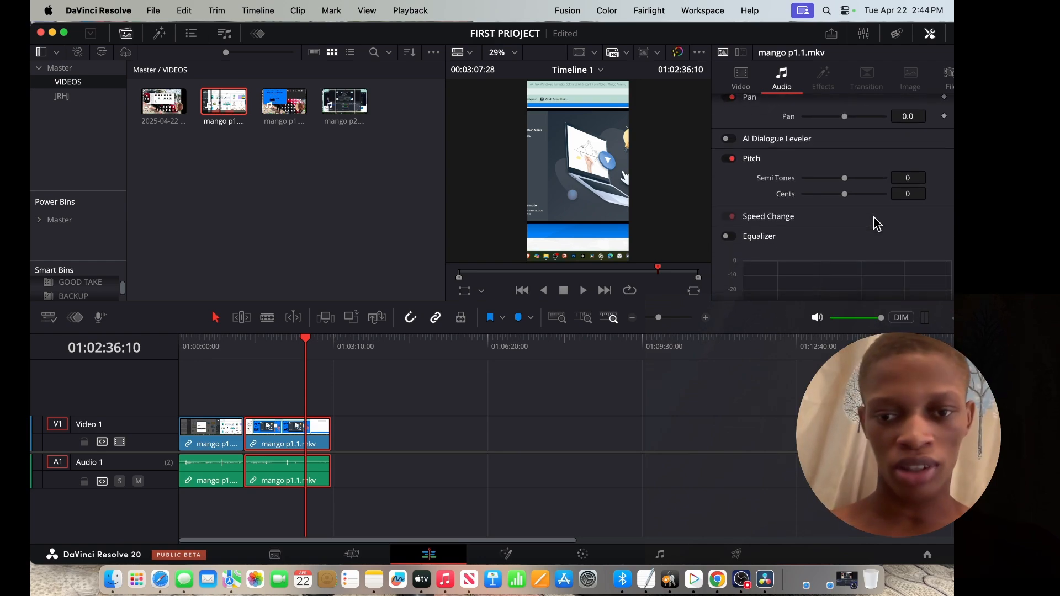
- Check the second timeline clip's equalizer bands, return to its video settings and hide the Inspector
scroll(873, 218, up, 8)
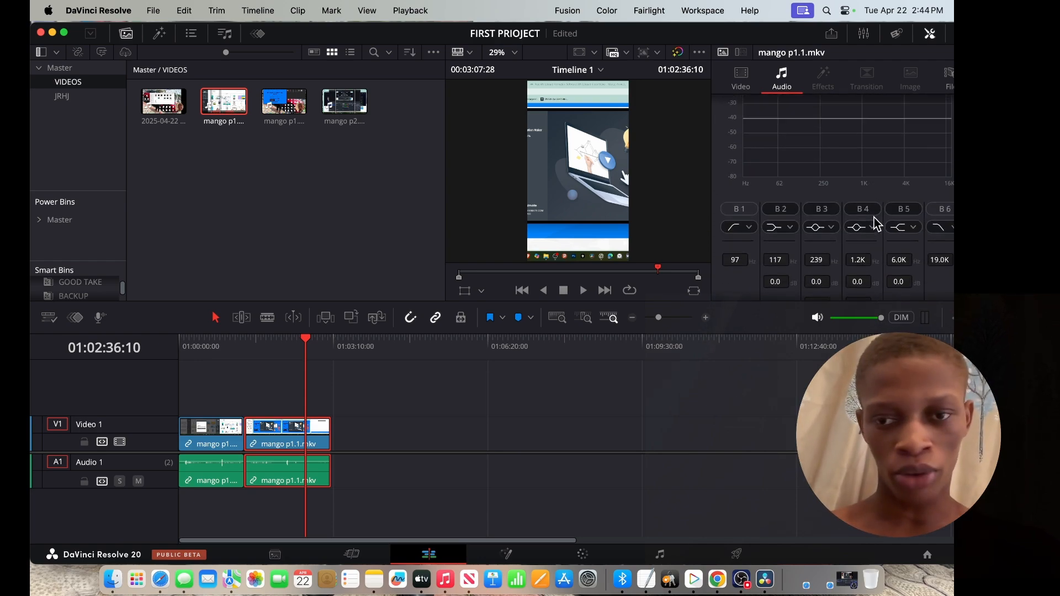
click(742, 83)
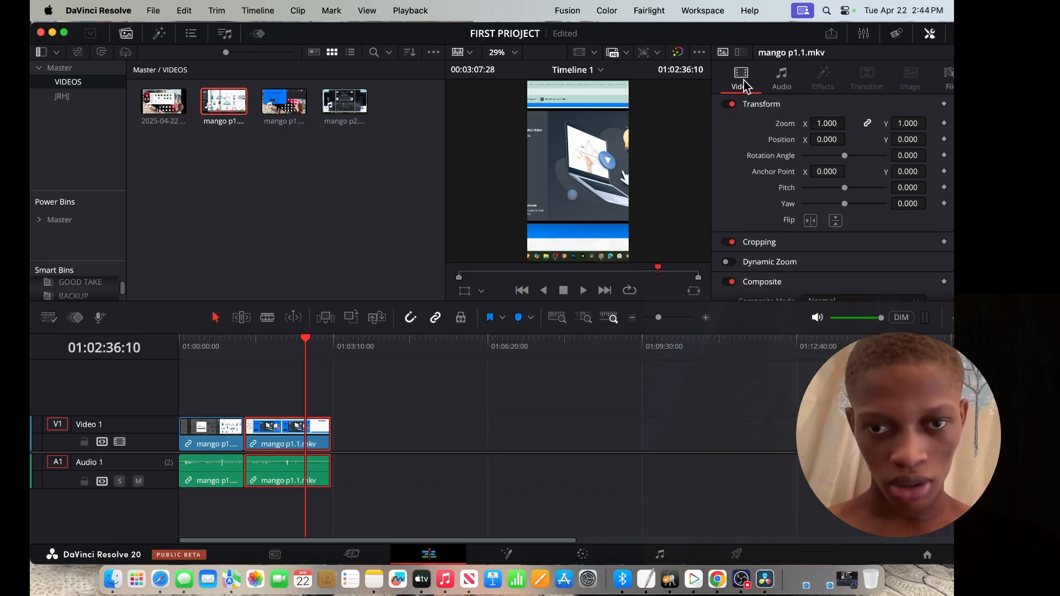
click(930, 34)
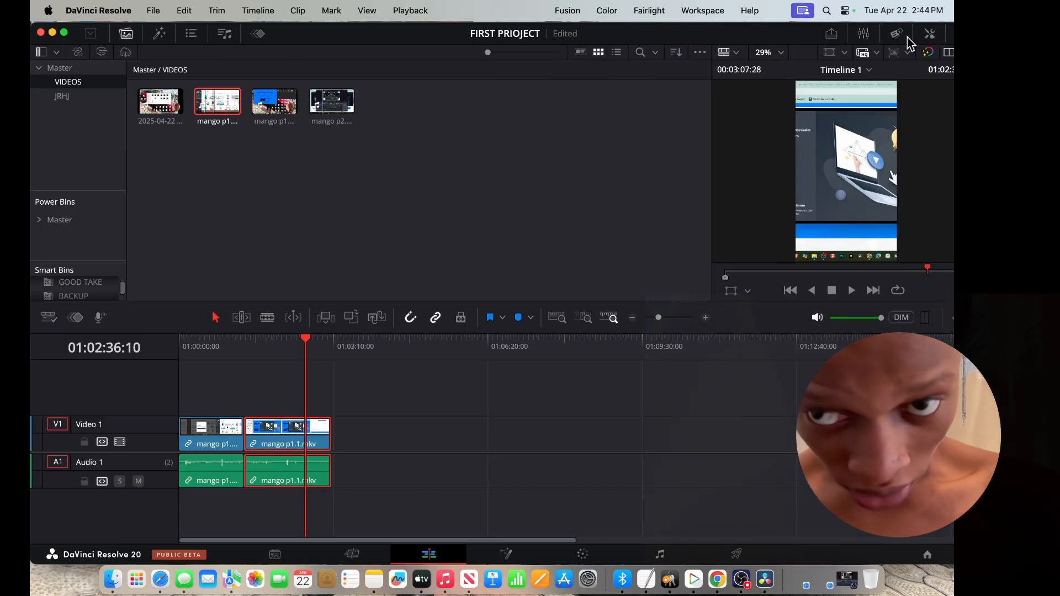
- Examine the clip details in the metadata of mango p1.1.mkv and review the Quick Export render presets without exporting
click(897, 35)
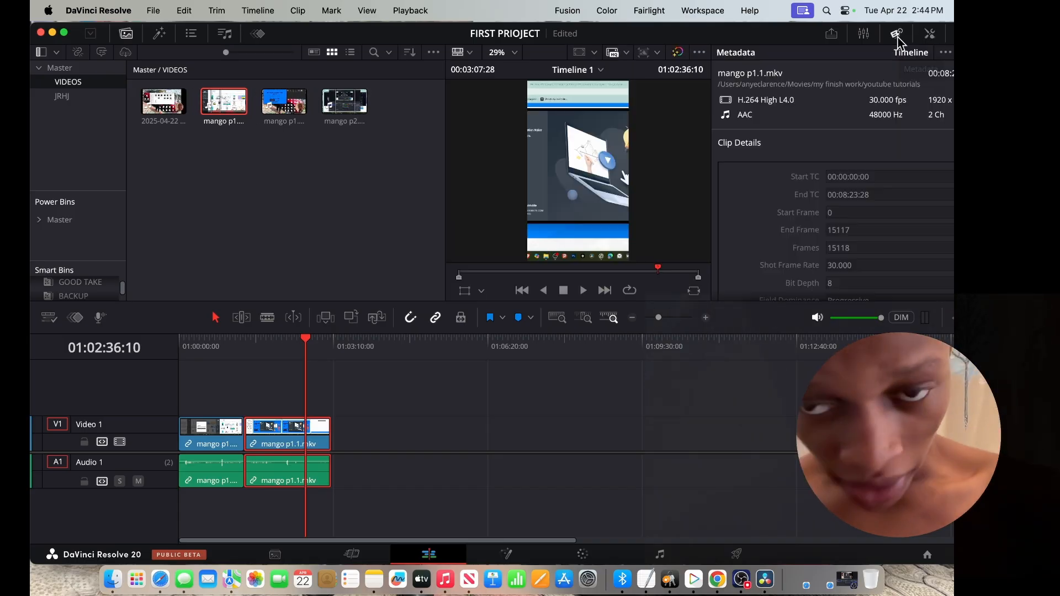
scroll(883, 205, down, 5)
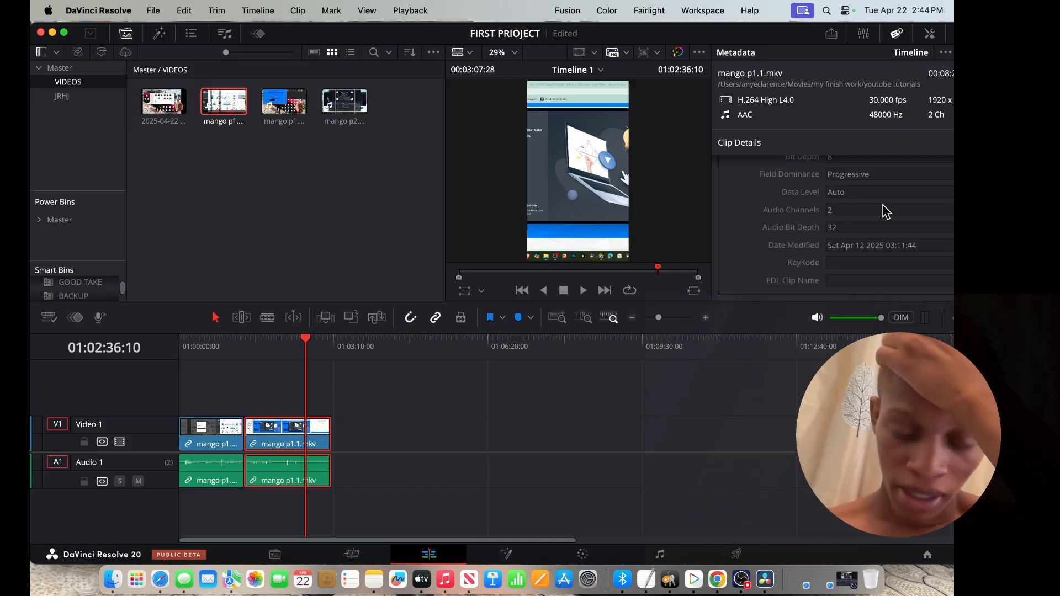
scroll(882, 205, up, 5)
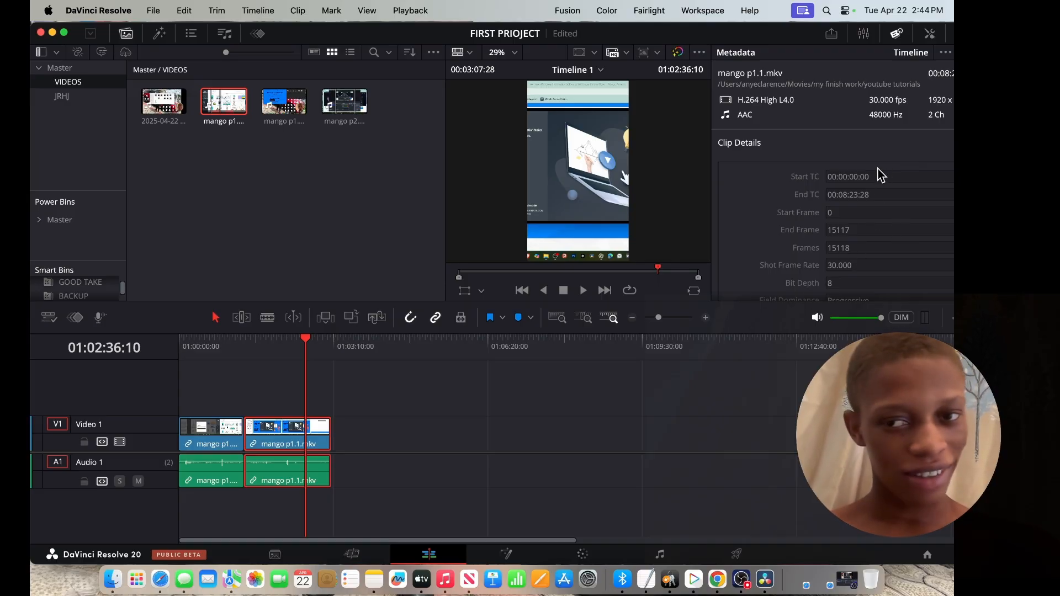
click(891, 34)
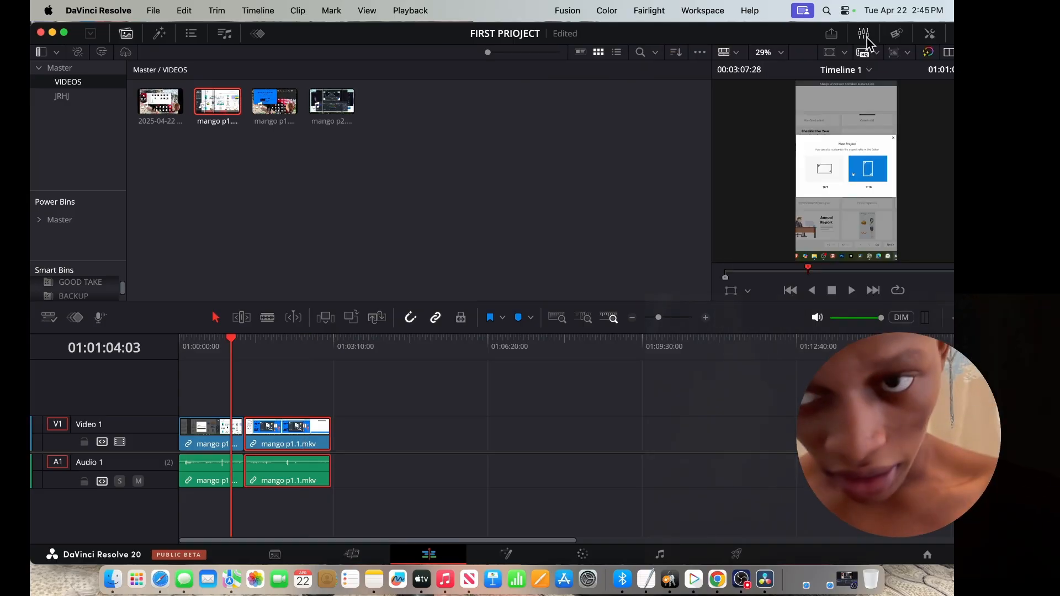
click(831, 34)
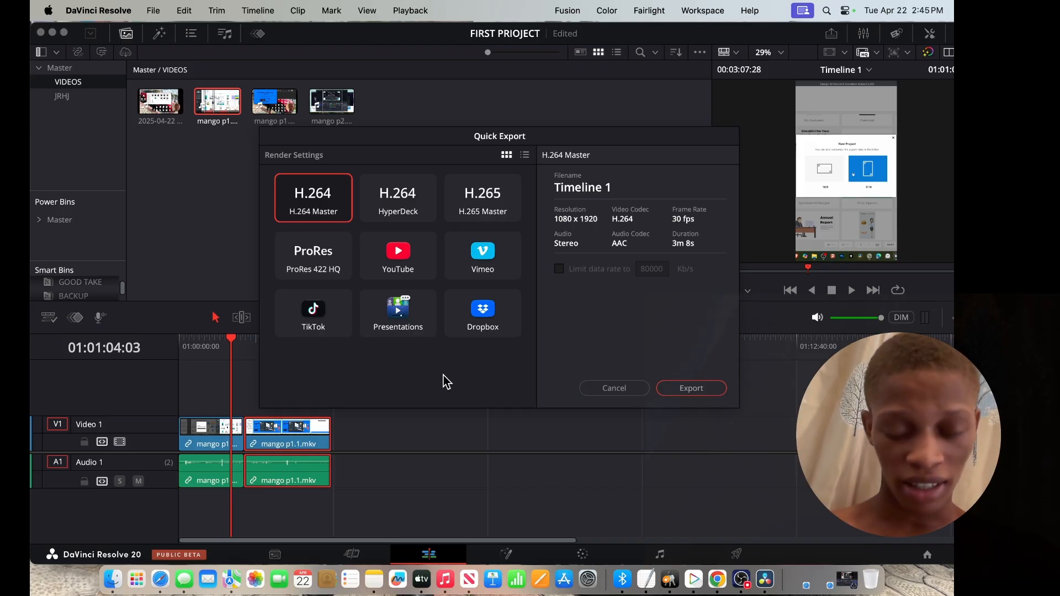
click(614, 388)
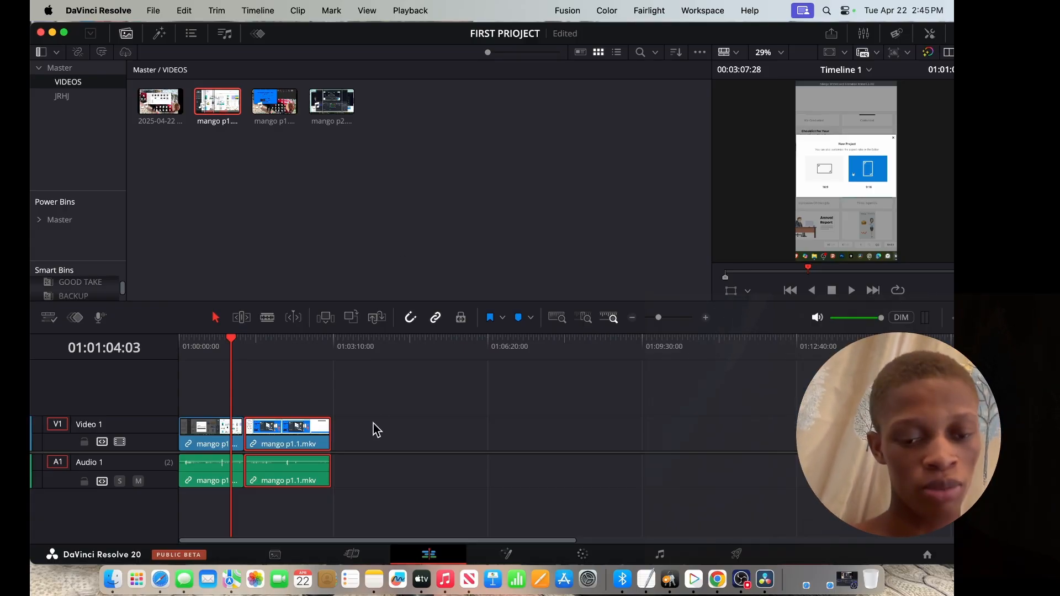
- Open the first clip on the Fusion page, load MediaIn1 into the empty viewer and reveal the media pool
click(499, 554)
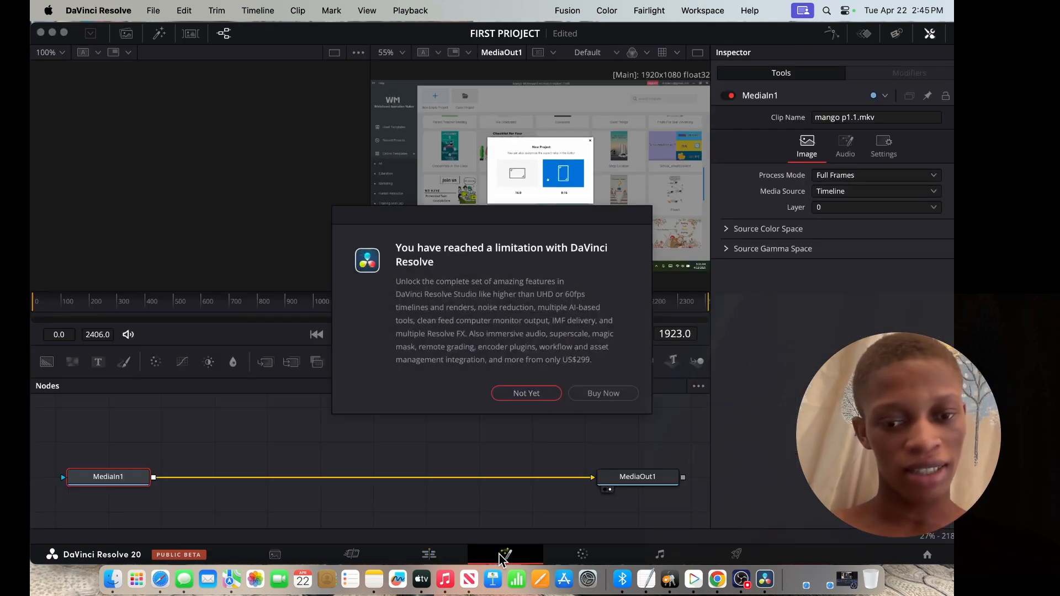
click(515, 397)
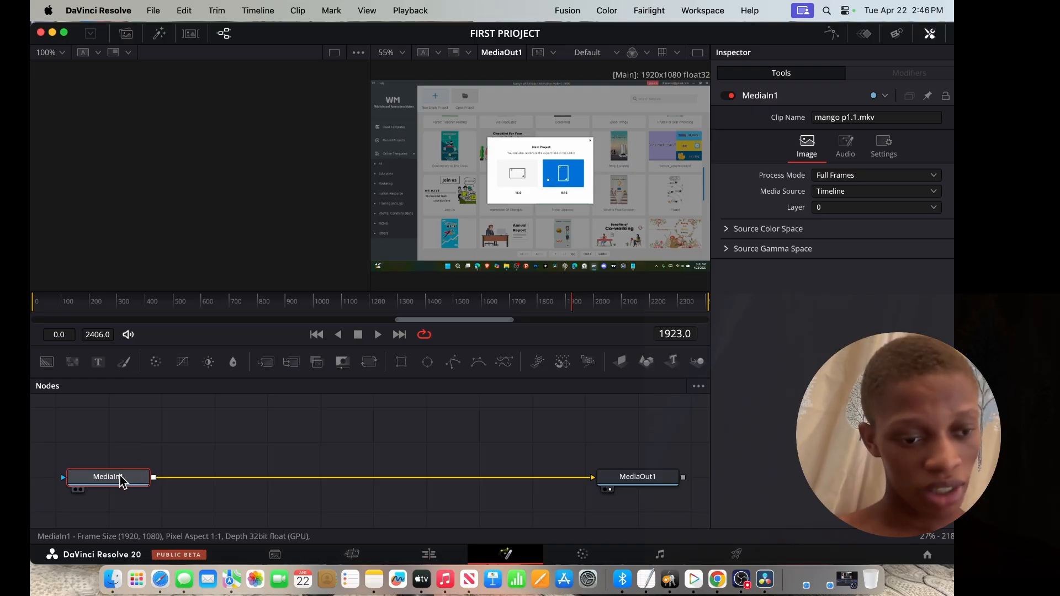
mouse_move(114, 478)
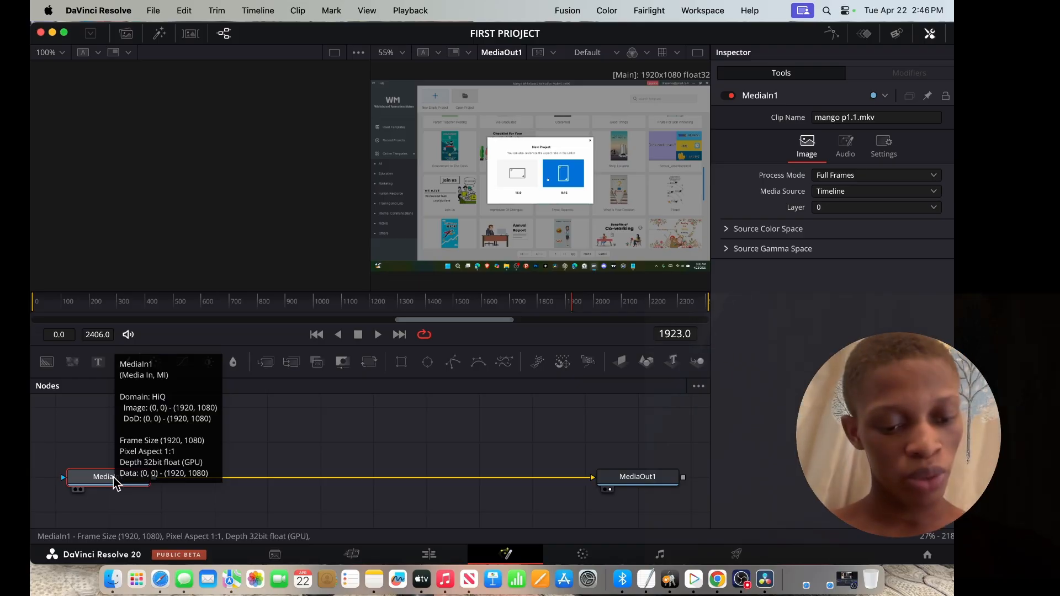
key(1)
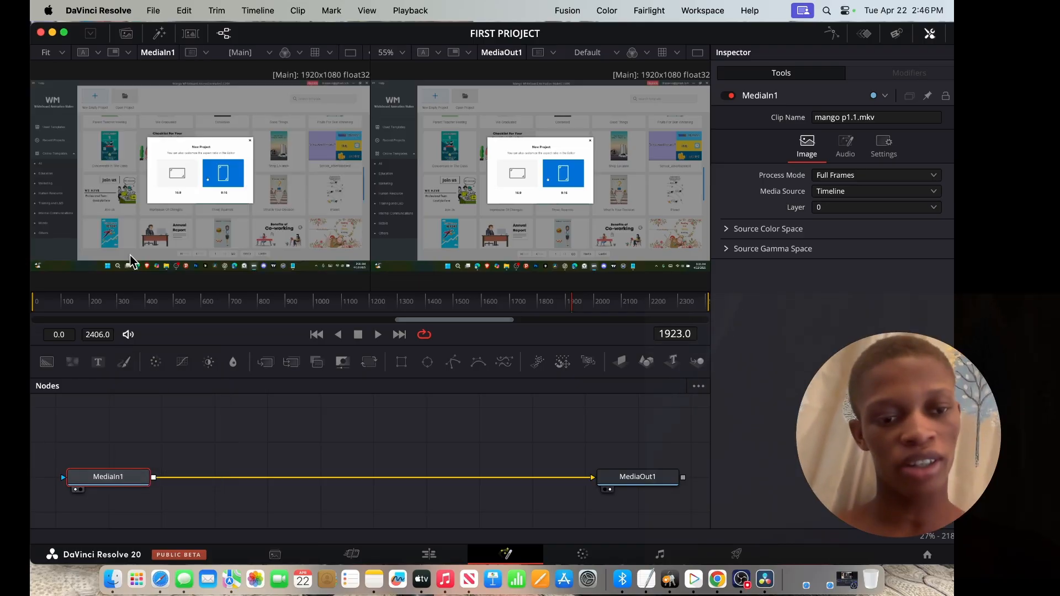
click(126, 33)
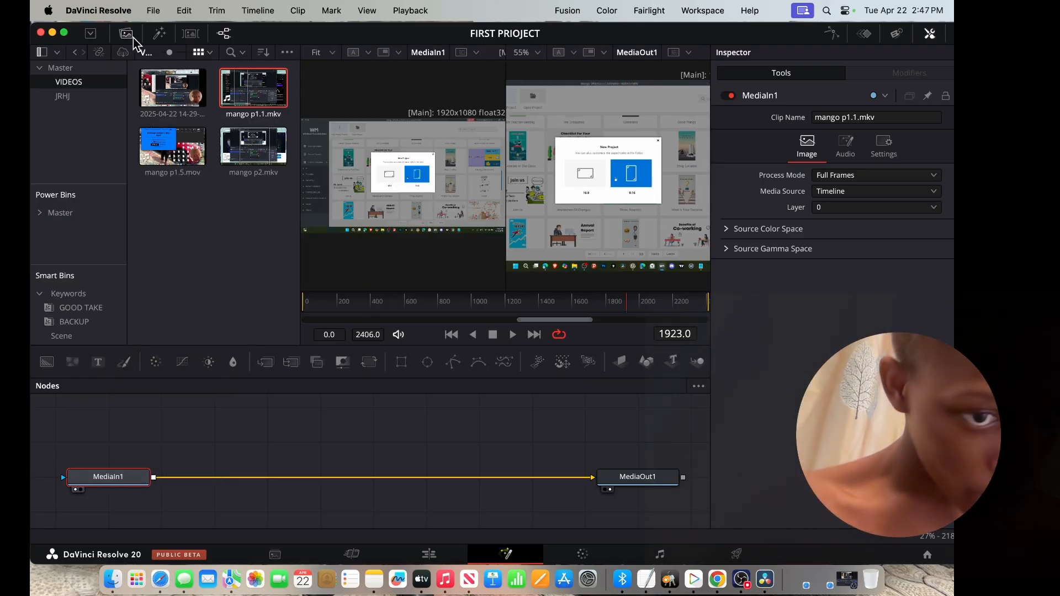
drag(173, 146, 334, 425)
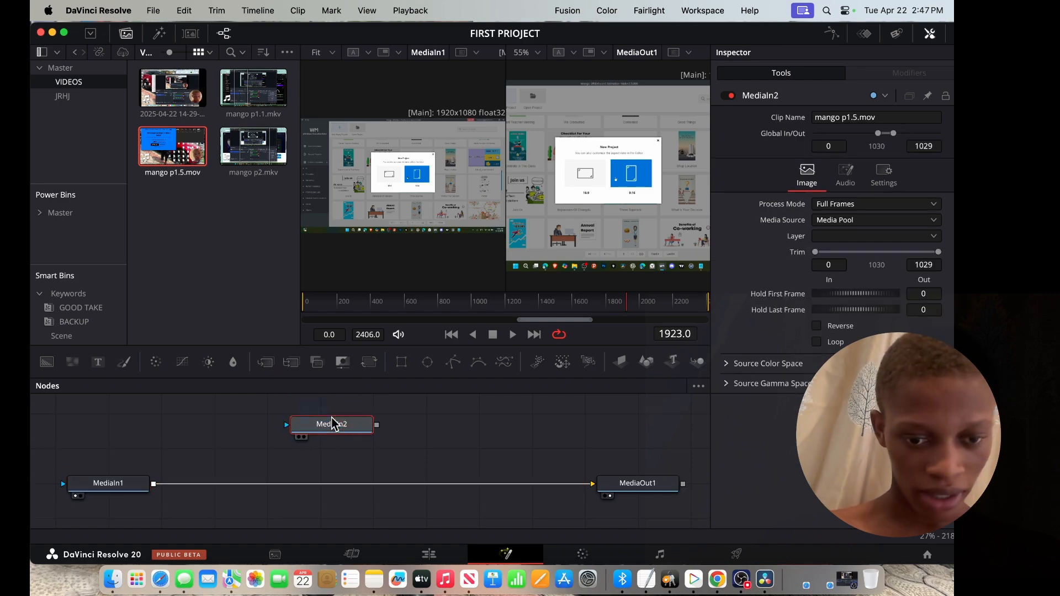
key(super+z)
key(super+z)
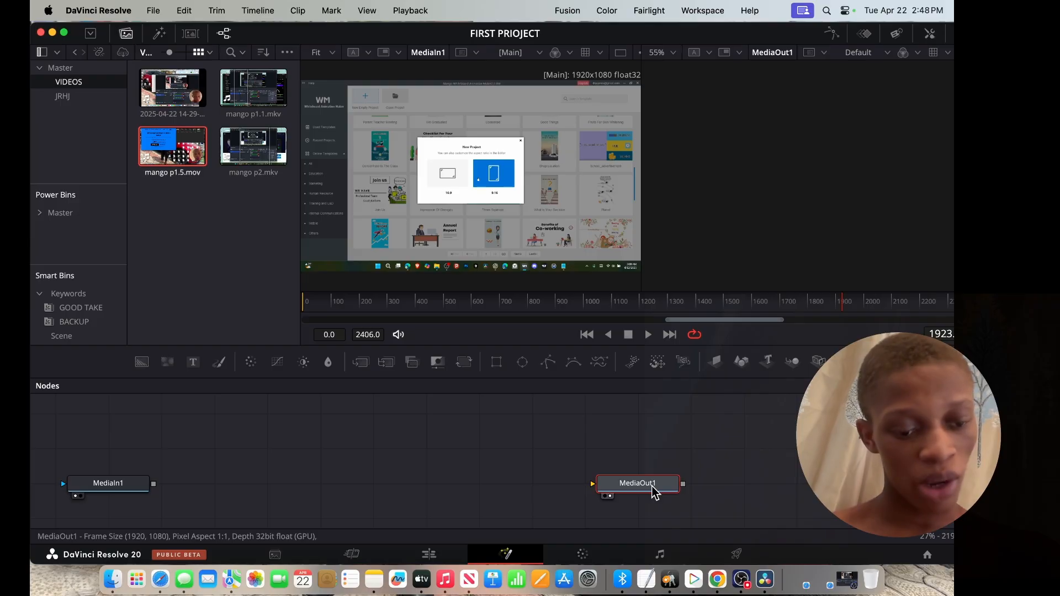
- Load MediaOut1 and MediaIn1 in turn into the first viewer, and add mango p2.mkv as a node feeding MediaOut1
key(1)
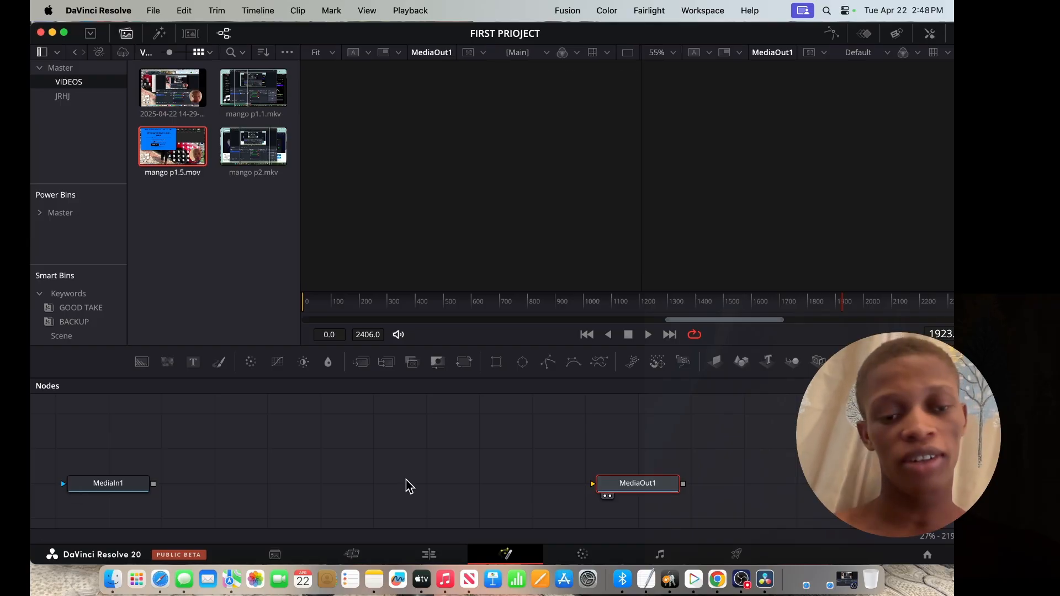
click(113, 486)
key(1)
drag(254, 146, 621, 501)
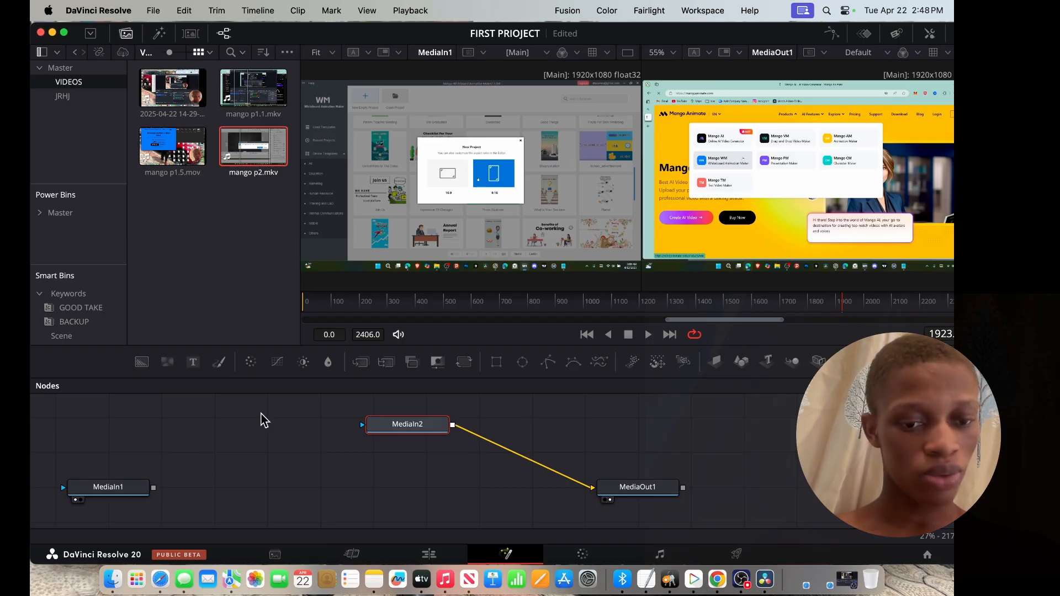
- Add a Background node and connect its output to the mango p2.mkv node's output so a Merge node feeds MediaOut1
drag(330, 484, 436, 462)
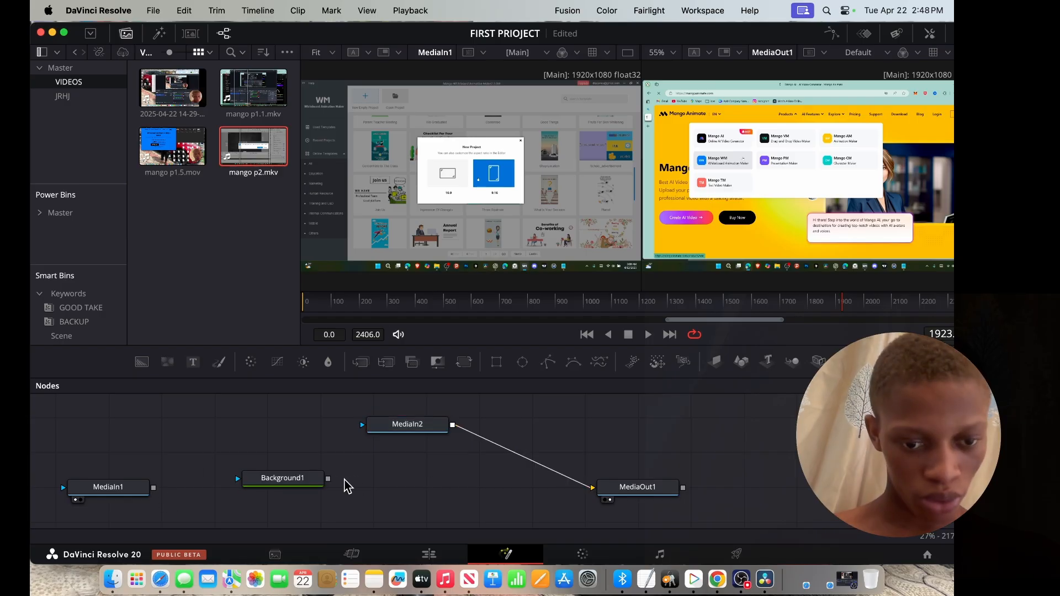
drag(328, 479, 468, 436)
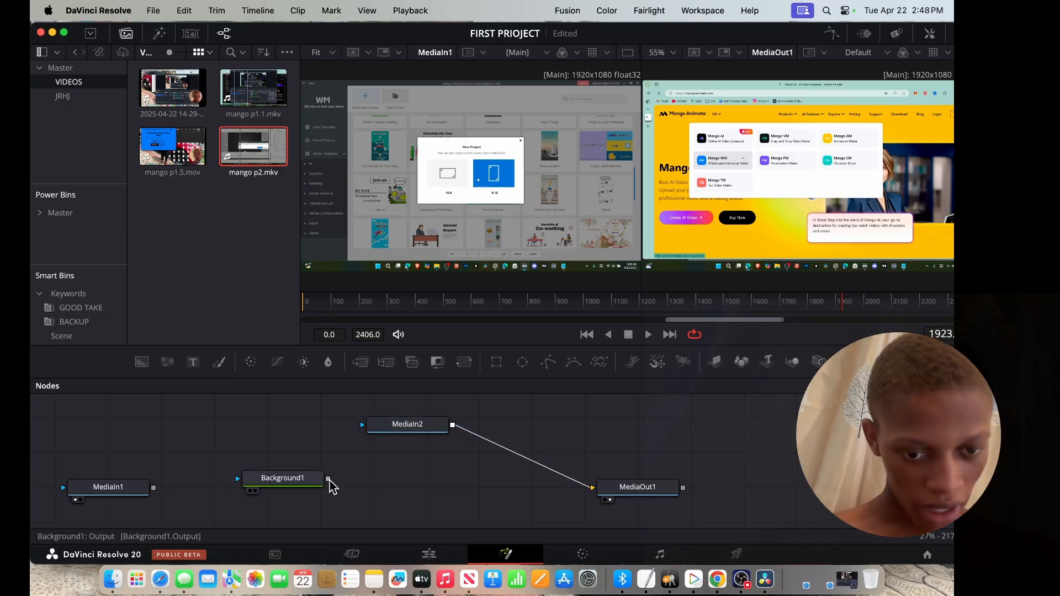
drag(329, 482, 454, 433)
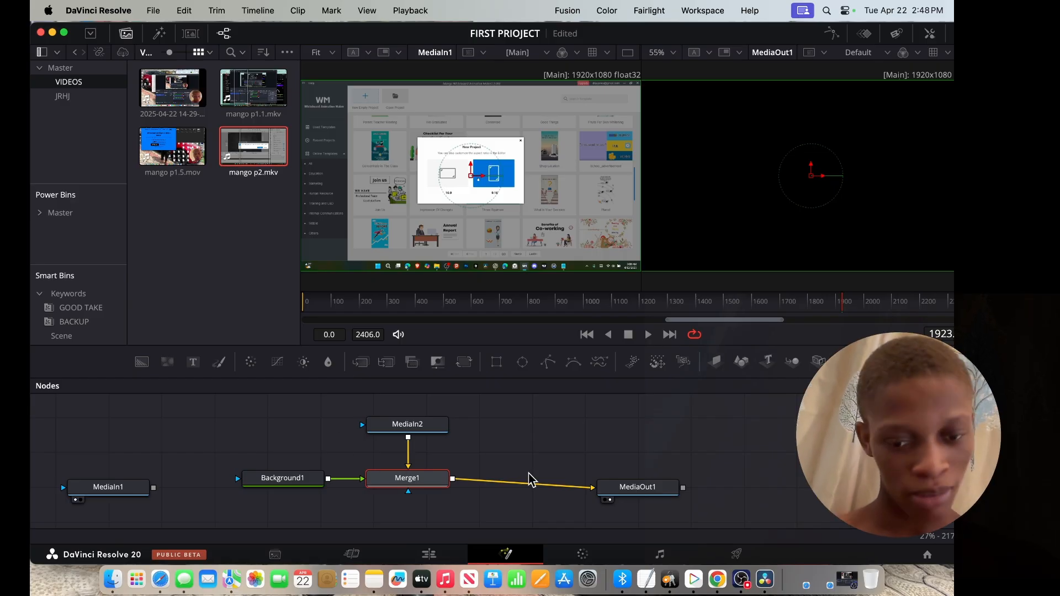
- Open the Color page and replace the Custom Curves controls with the Primaries Color Wheels
click(583, 553)
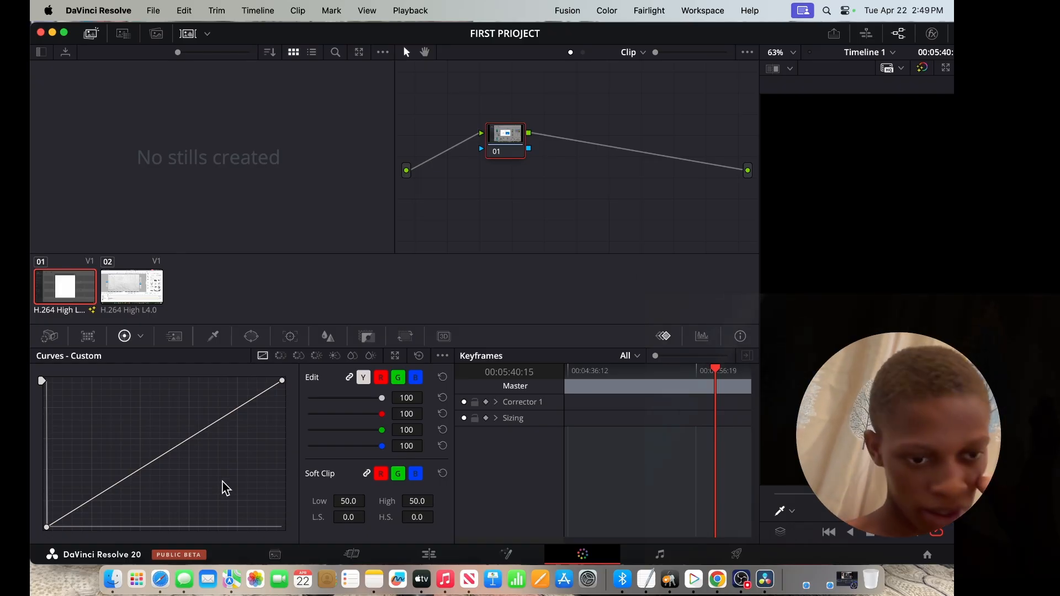
click(142, 338)
click(176, 368)
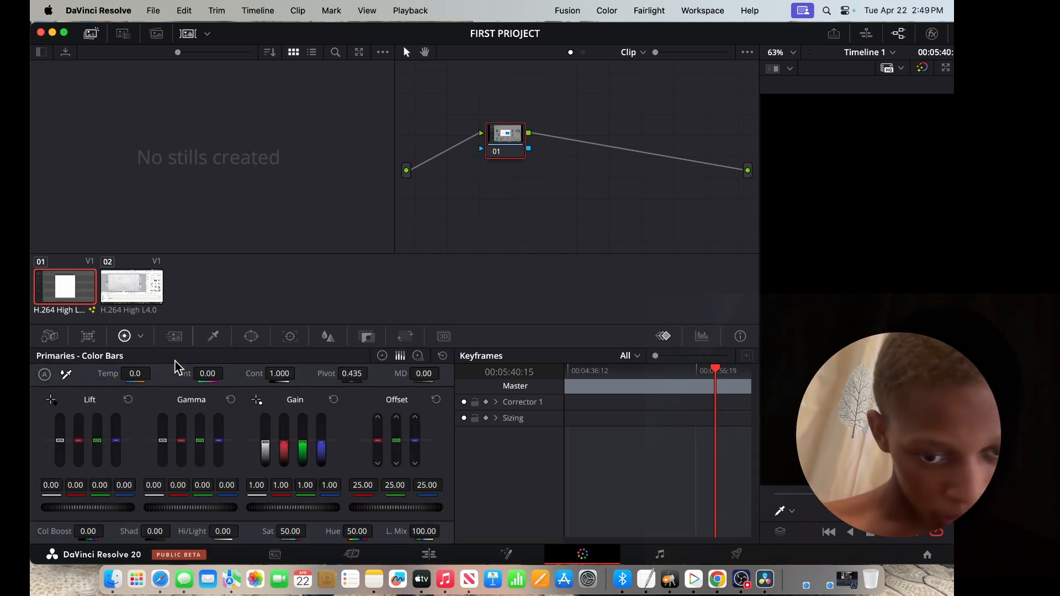
click(382, 356)
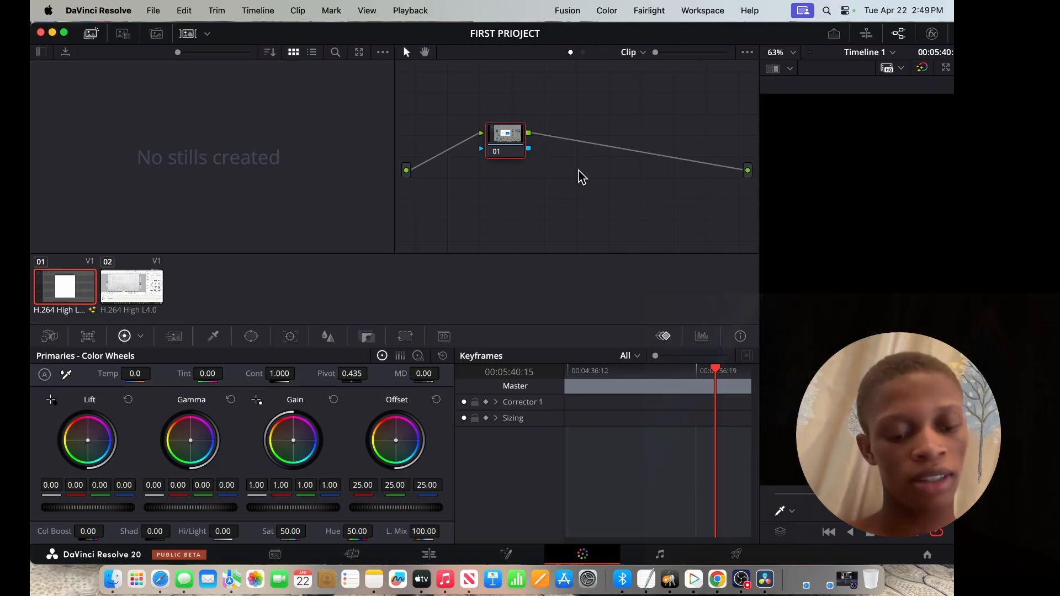
- Add three serial nodes after node 01 in the first clip's node graph
key(alt+s)
key(alt+s)
key(alt+s)
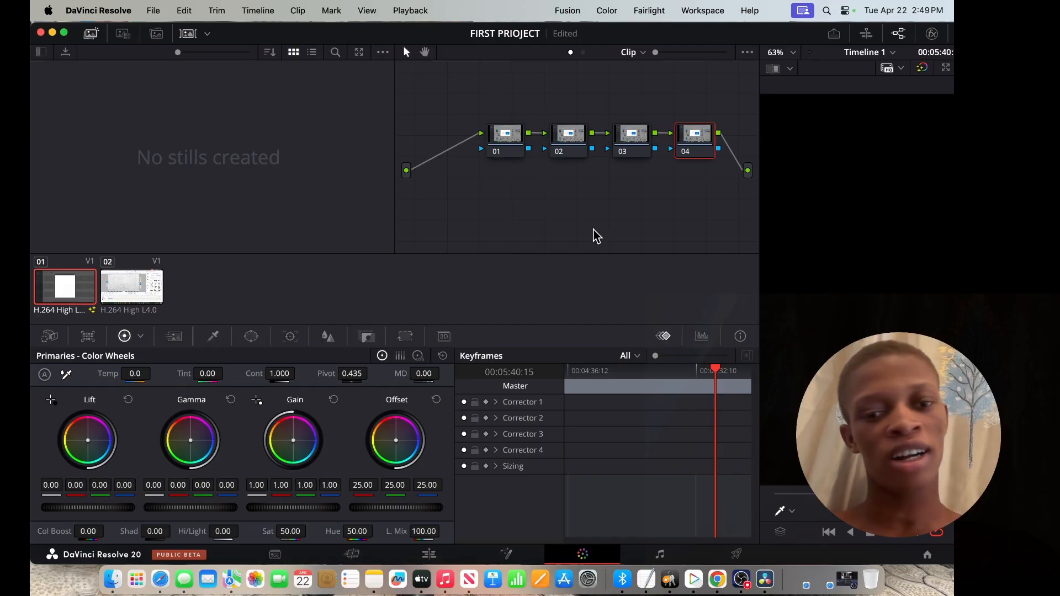
- Select clip 02 and grab a still of its current frame into the gallery
click(110, 288)
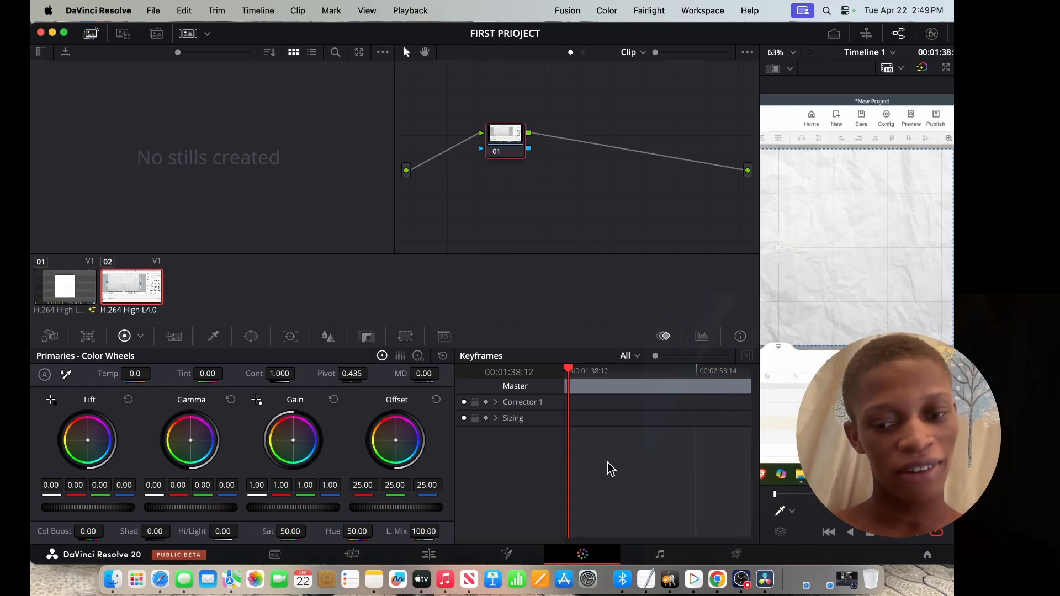
drag(574, 375, 549, 386)
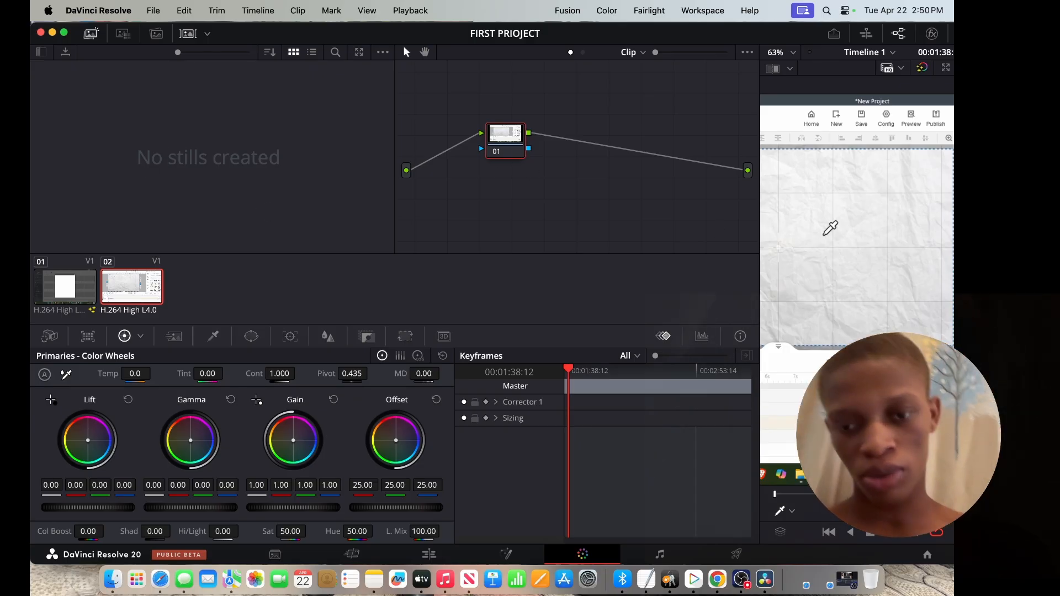
right_click(829, 227)
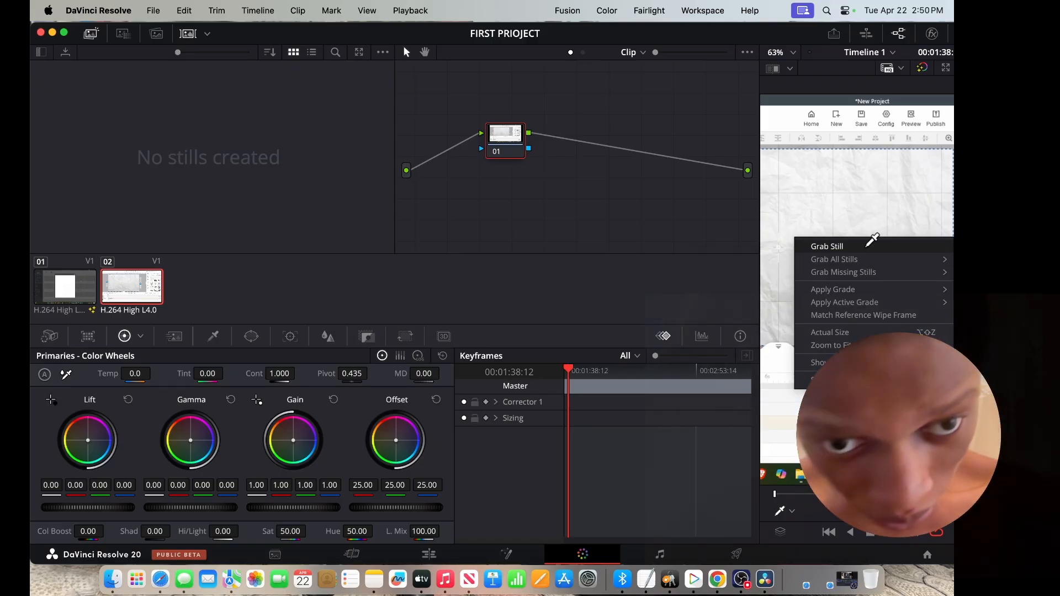
click(867, 244)
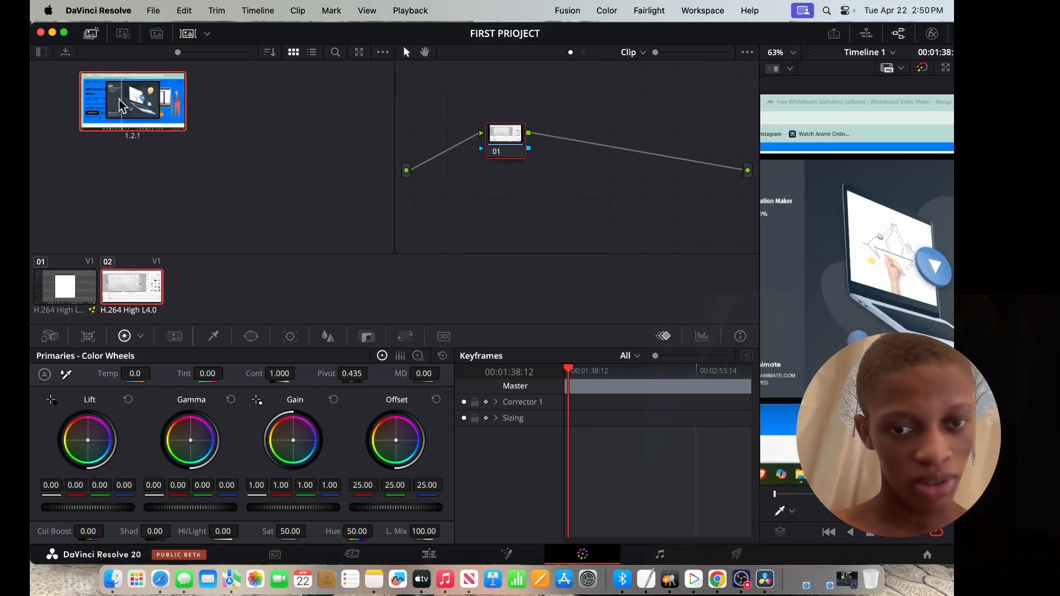
- Apply the grabbed still's grade to clip 01 and compare the node graphs of clips 01 and 02
click(61, 287)
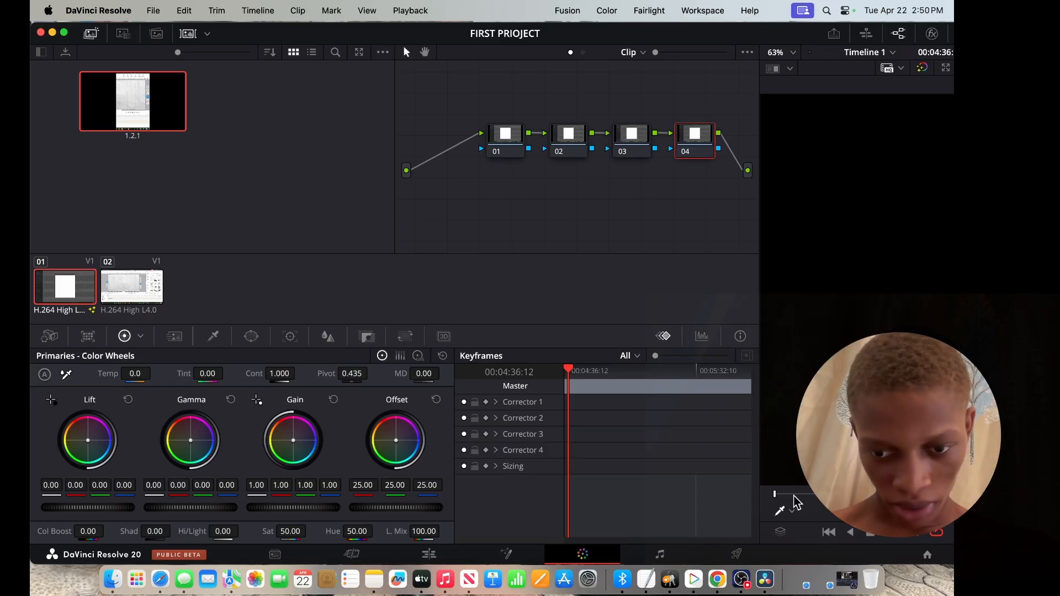
drag(794, 494, 869, 494)
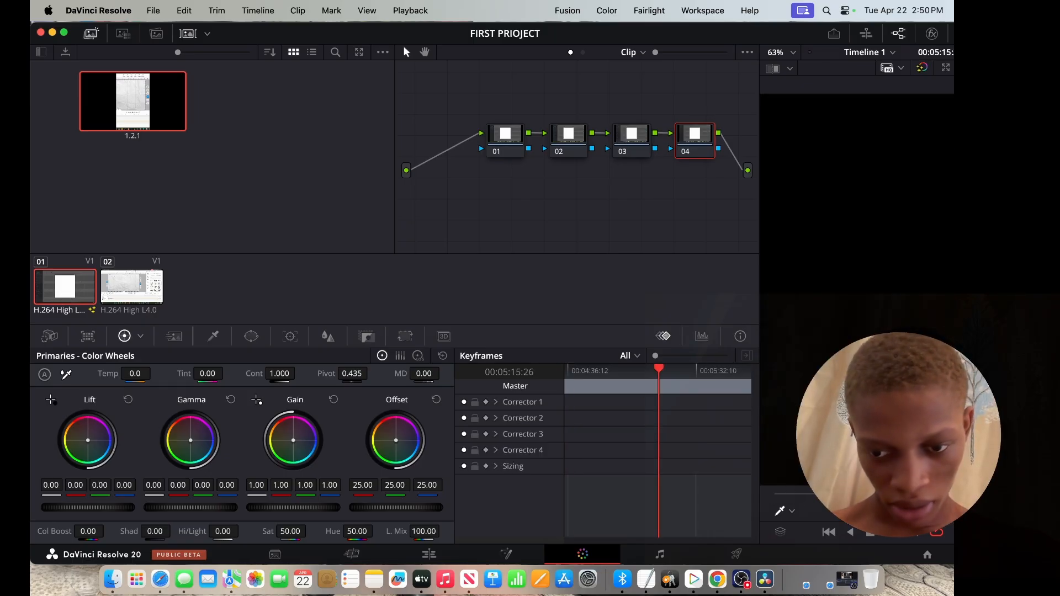
right_click(154, 117)
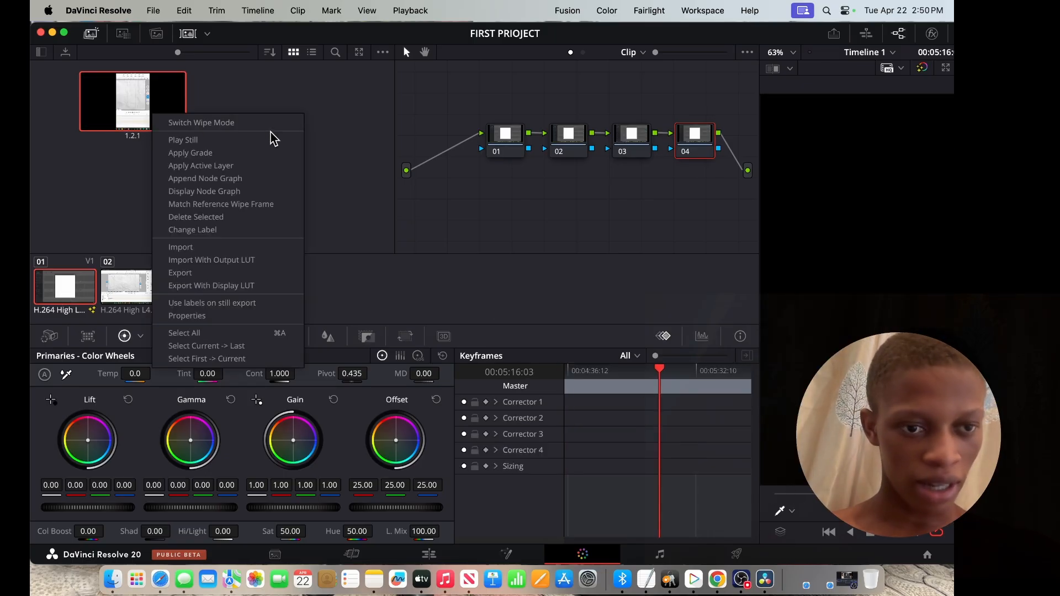
click(250, 159)
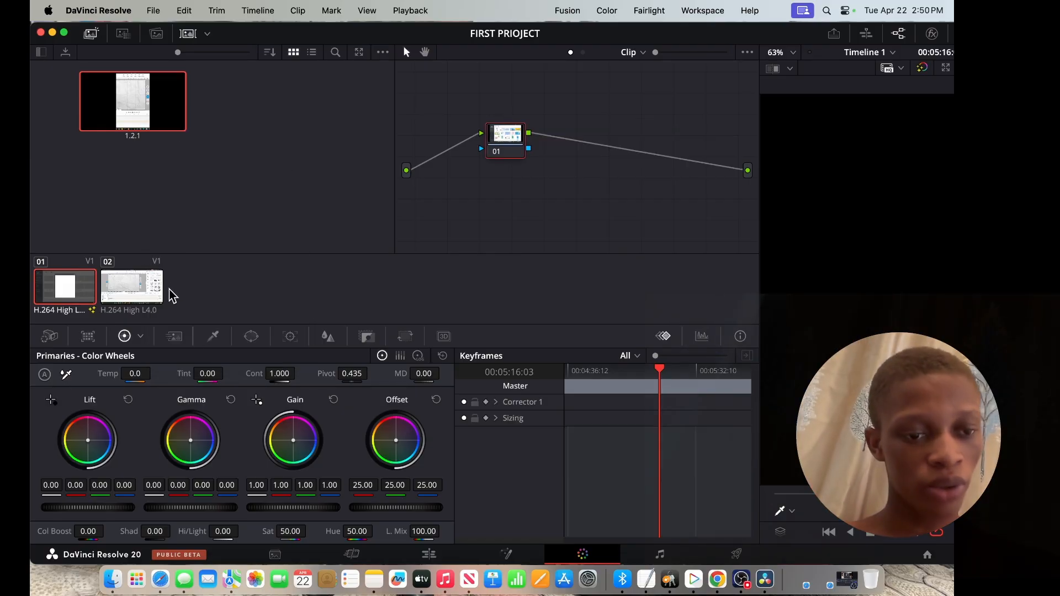
click(146, 295)
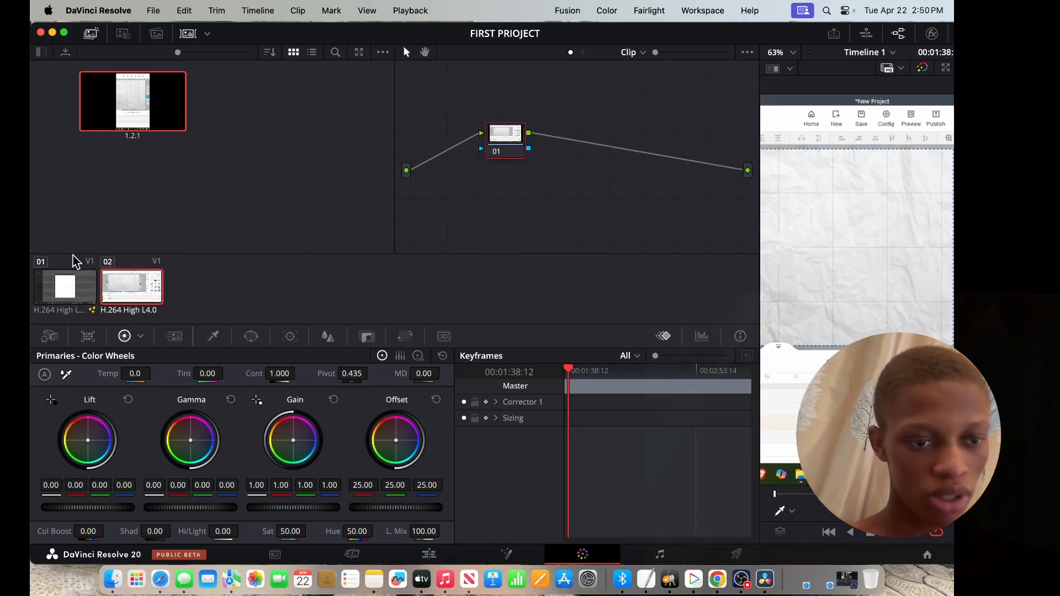
click(65, 287)
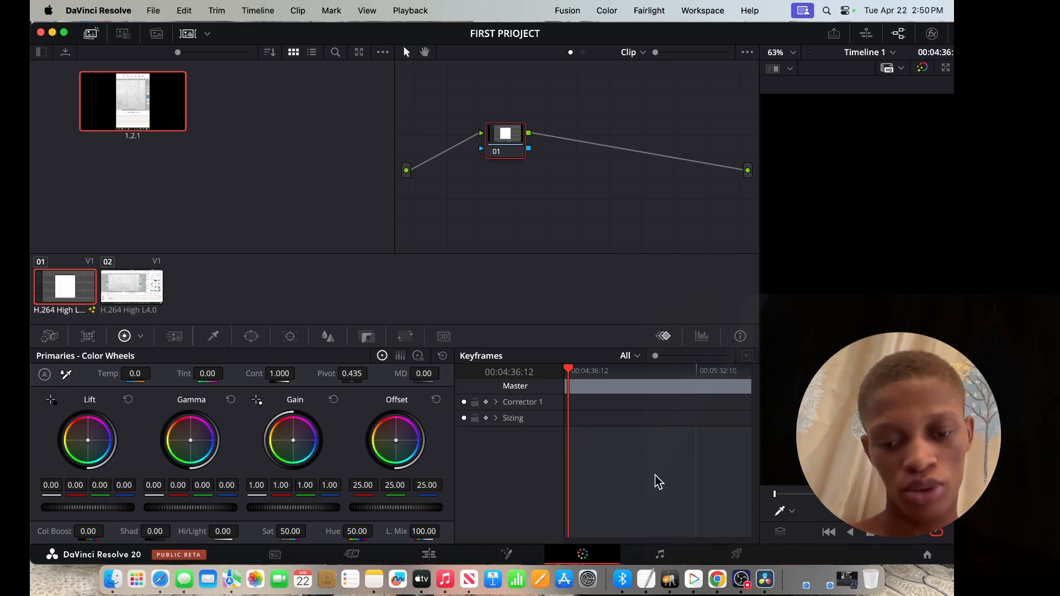
- Open the Fairlight page and look through its Media Pool, Effects, Index, Groups, Sound Library and ADR tools
click(656, 552)
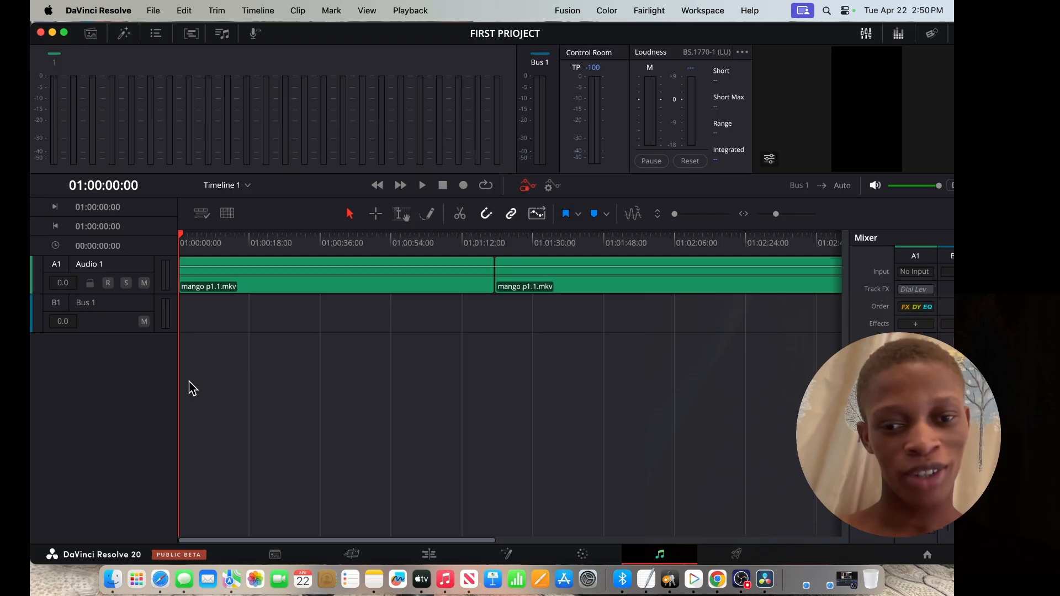
click(207, 242)
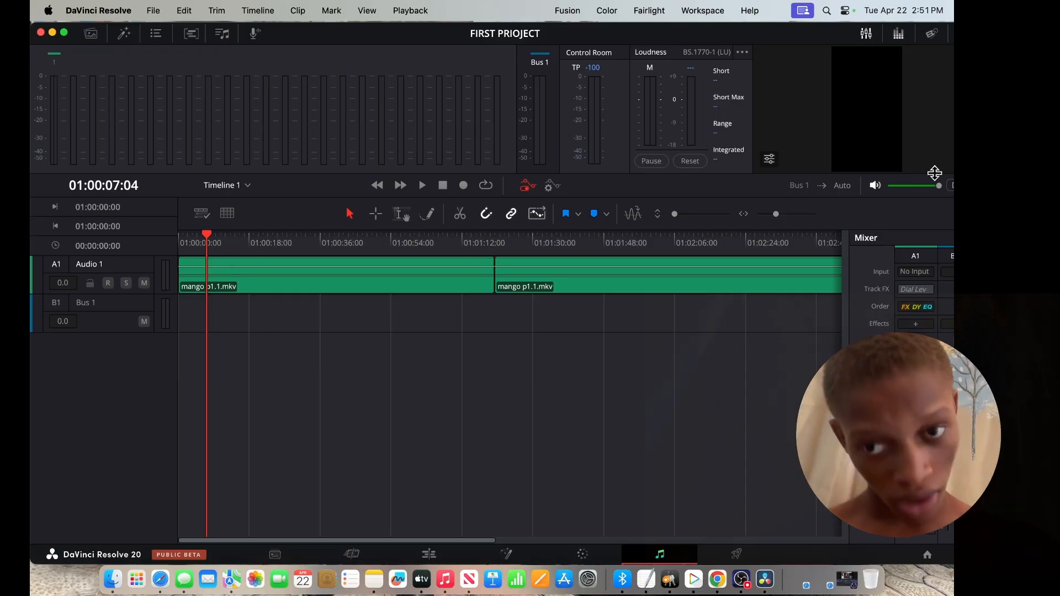
click(91, 33)
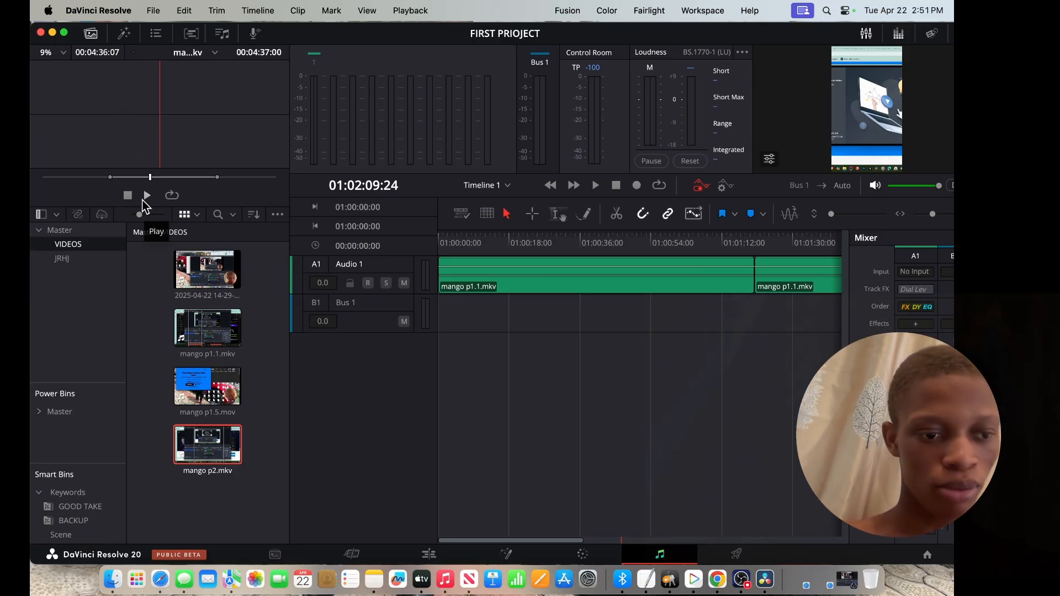
click(124, 35)
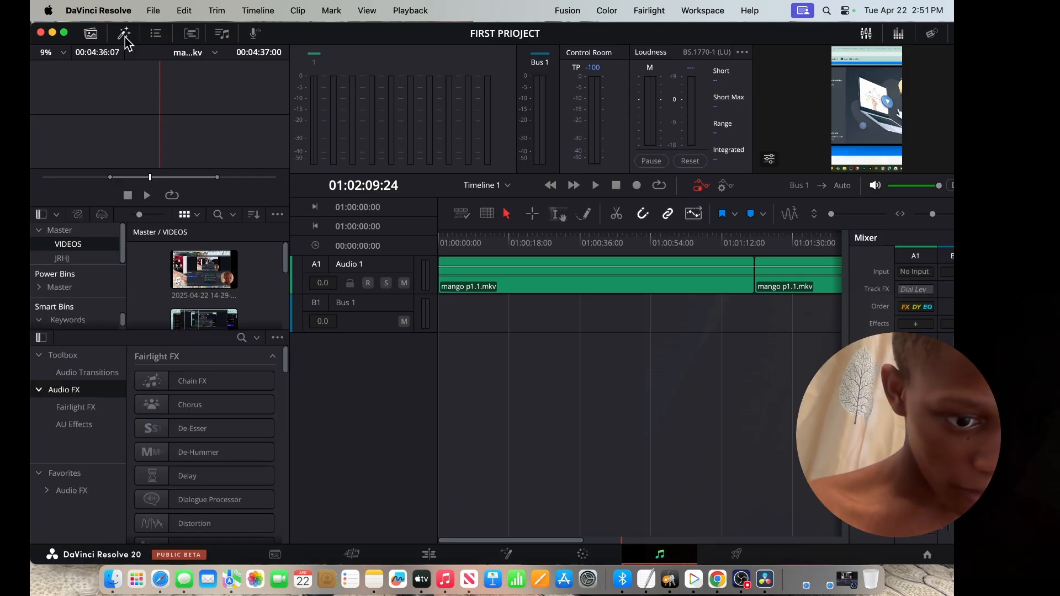
click(155, 34)
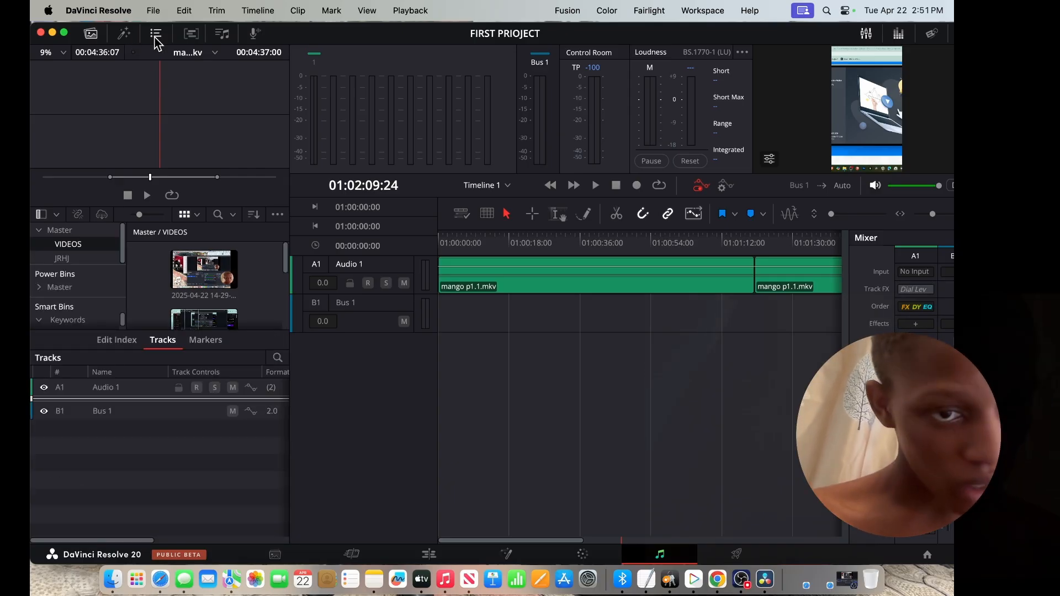
click(189, 35)
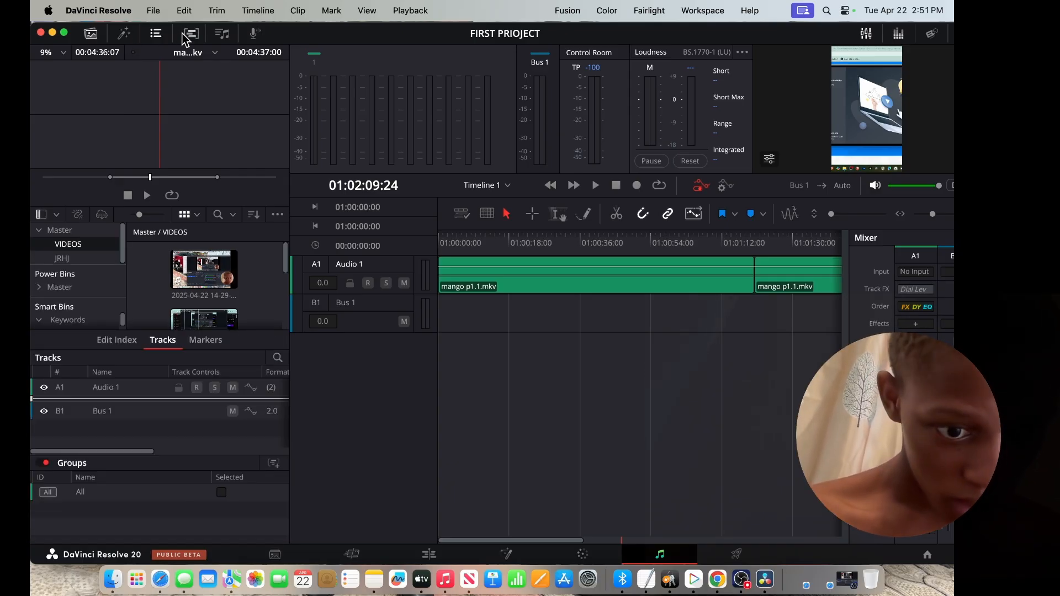
click(226, 37)
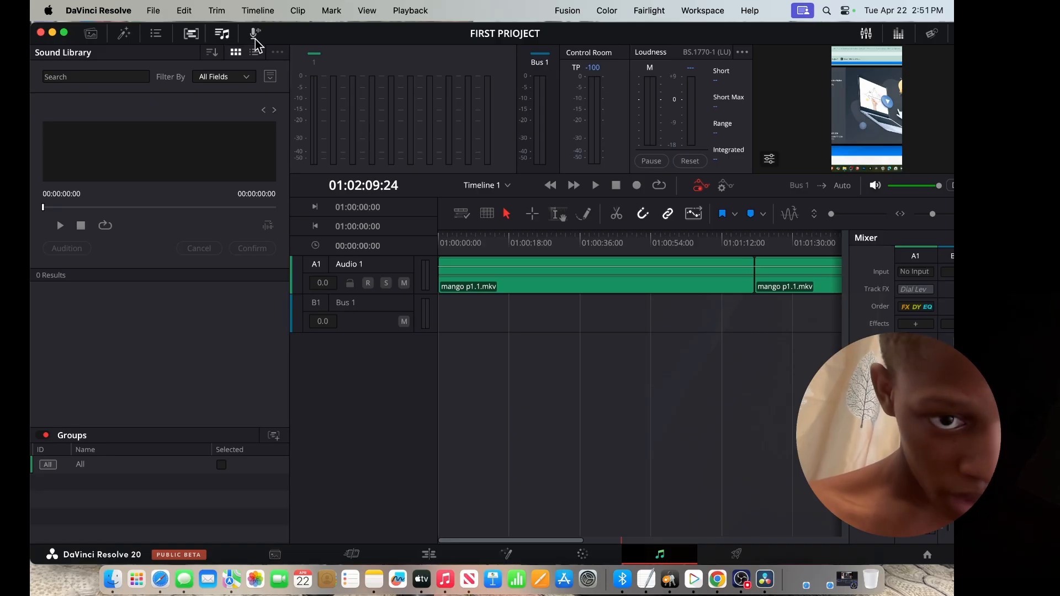
click(255, 37)
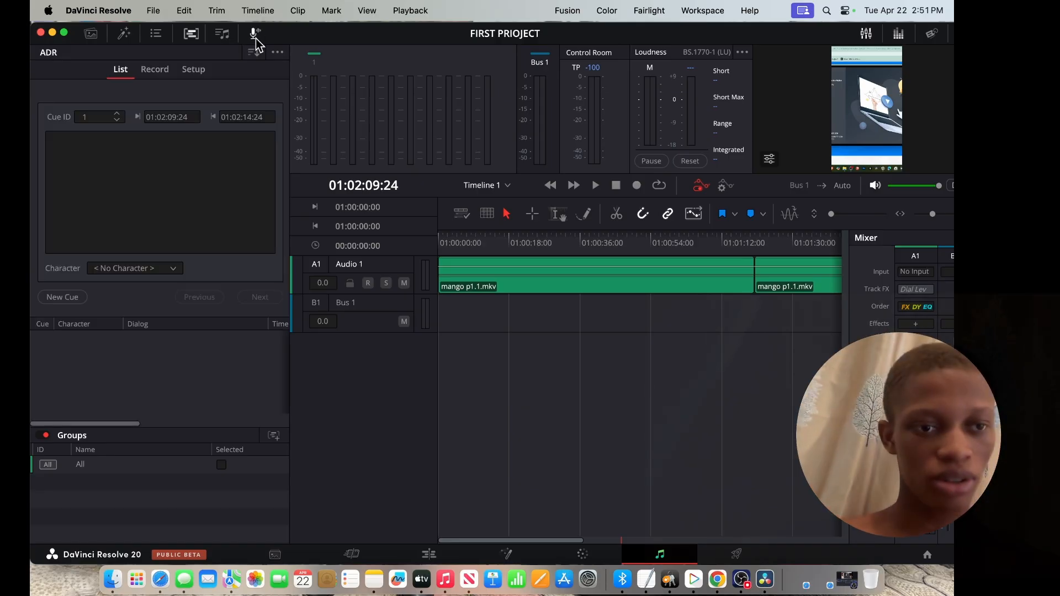
click(254, 36)
- Open the Deliver page, name the export file NAME and set its save location to the Movies folder
click(737, 555)
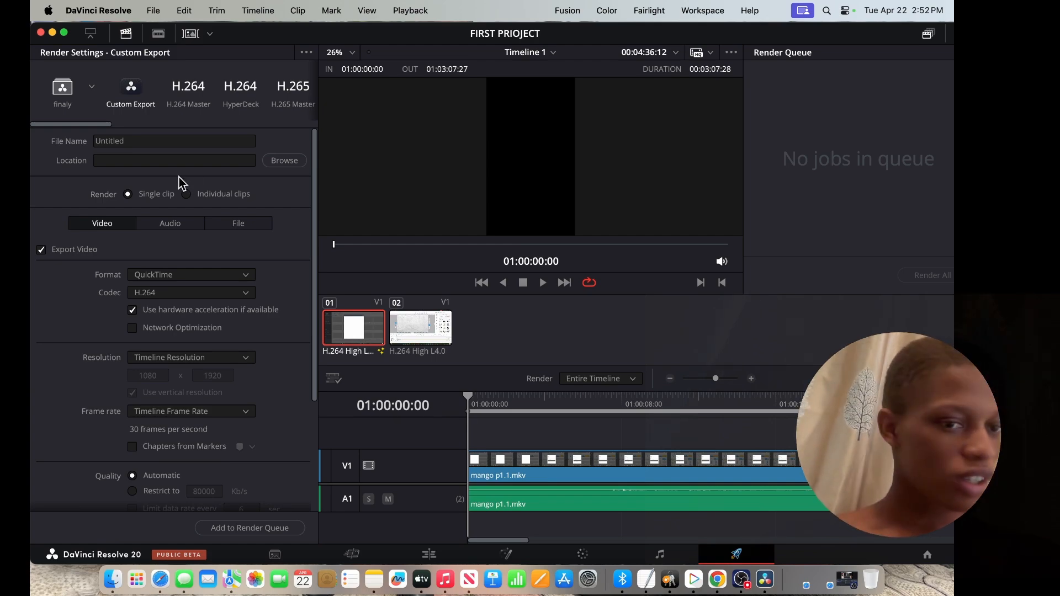
click(165, 141)
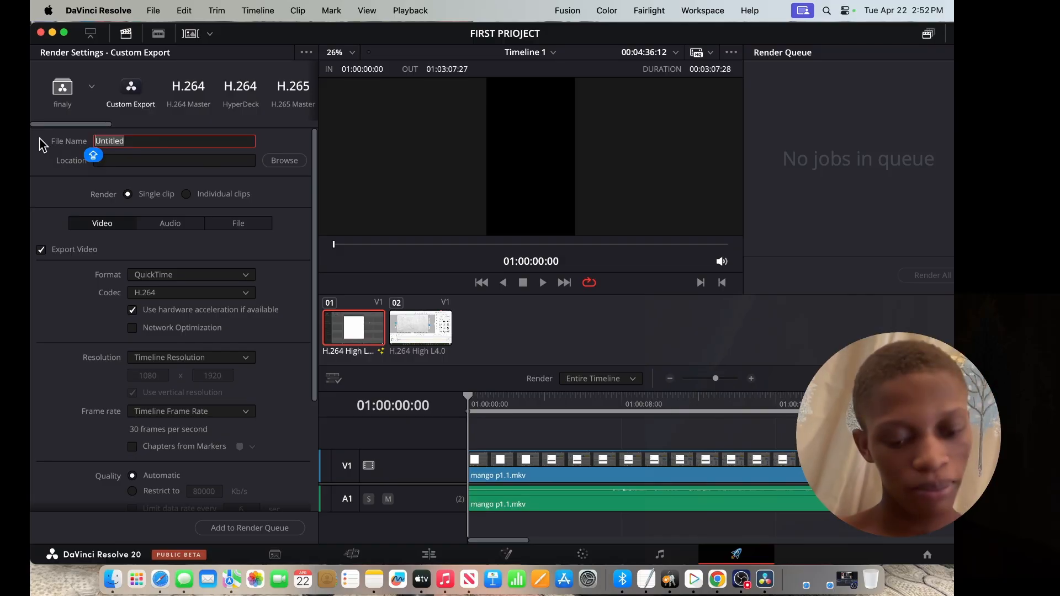
text(NAME)
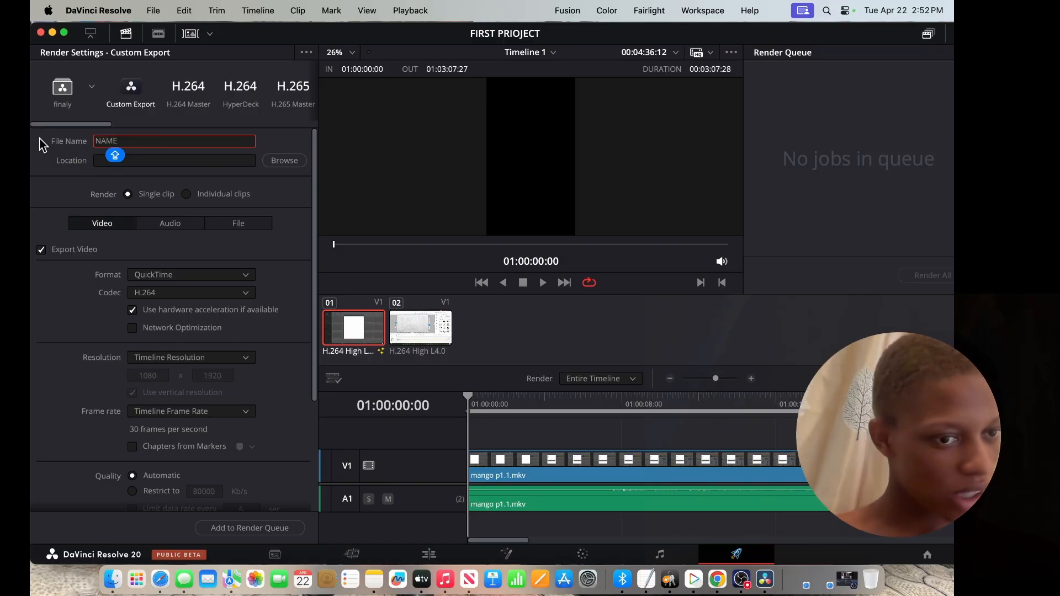
click(176, 164)
click(289, 161)
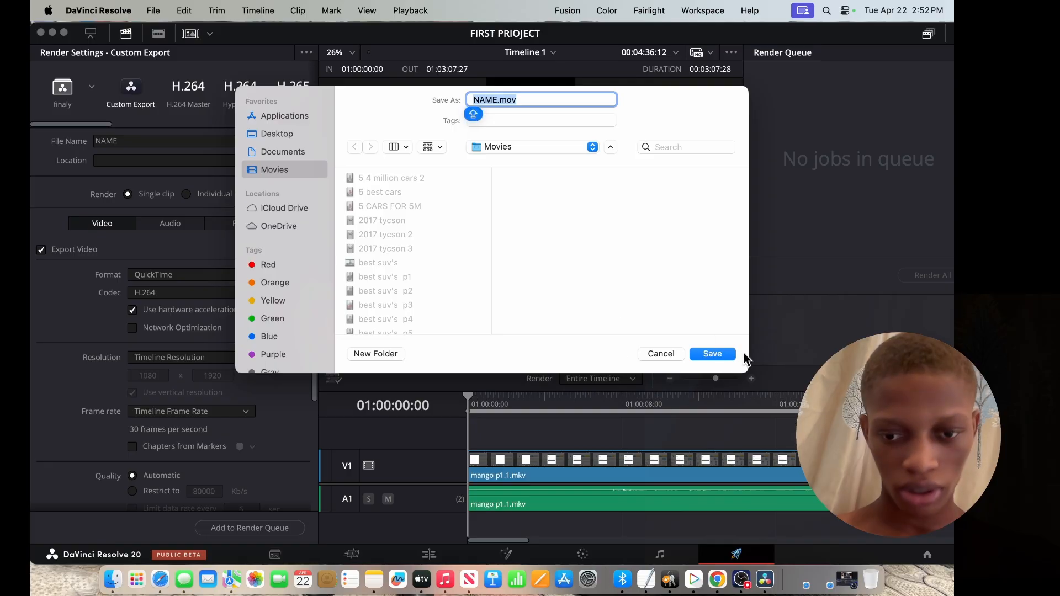
click(724, 355)
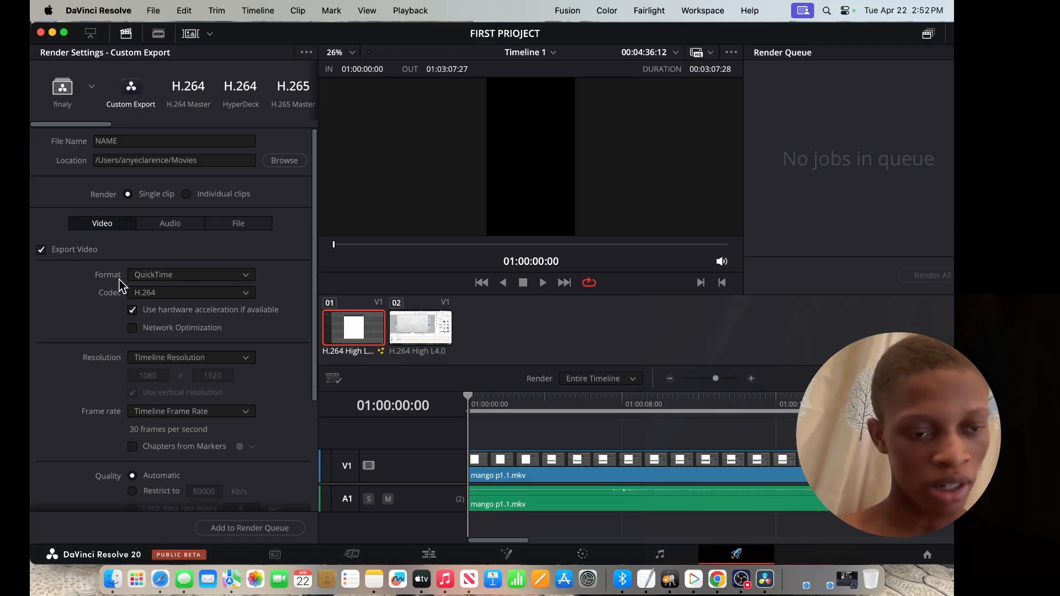
- Review the video export settings, keeping the QuickTime format, and add the timeline export to the render queue
click(249, 278)
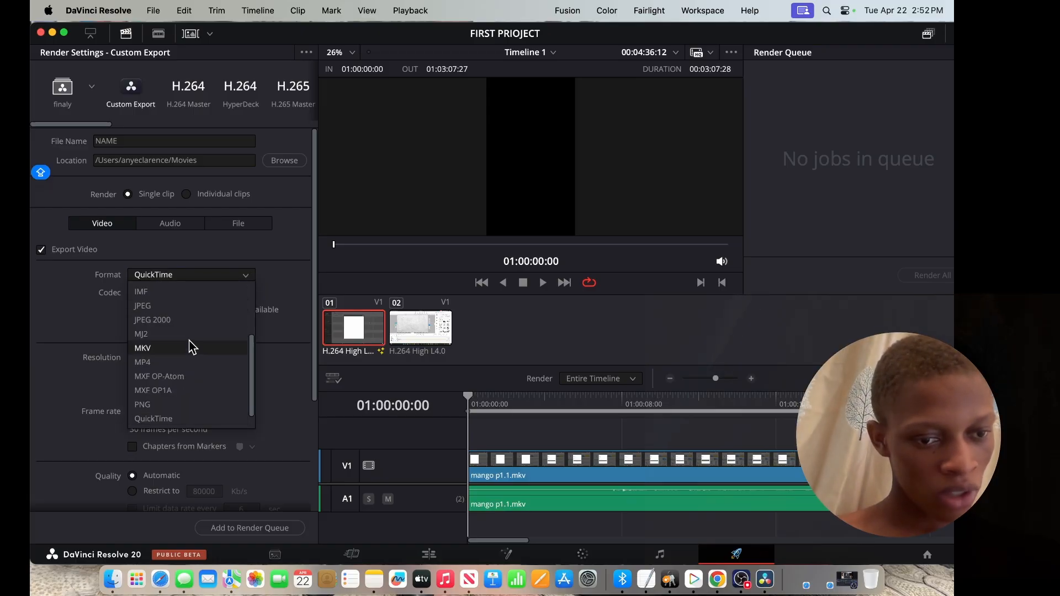
scroll(181, 345, down, 1)
scroll(188, 350, up, 1)
click(246, 278)
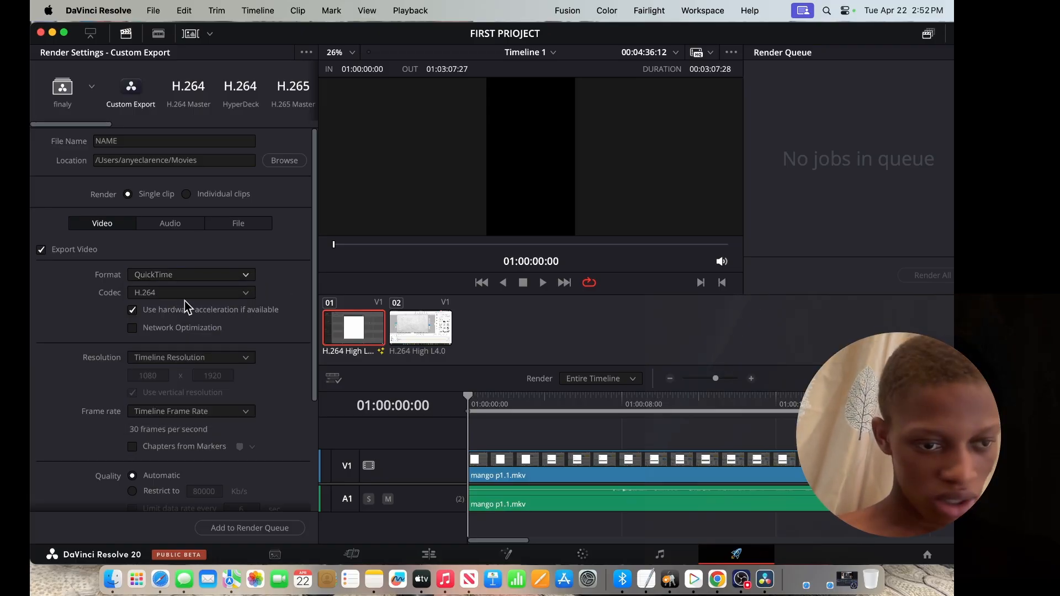
scroll(234, 448, down, 2)
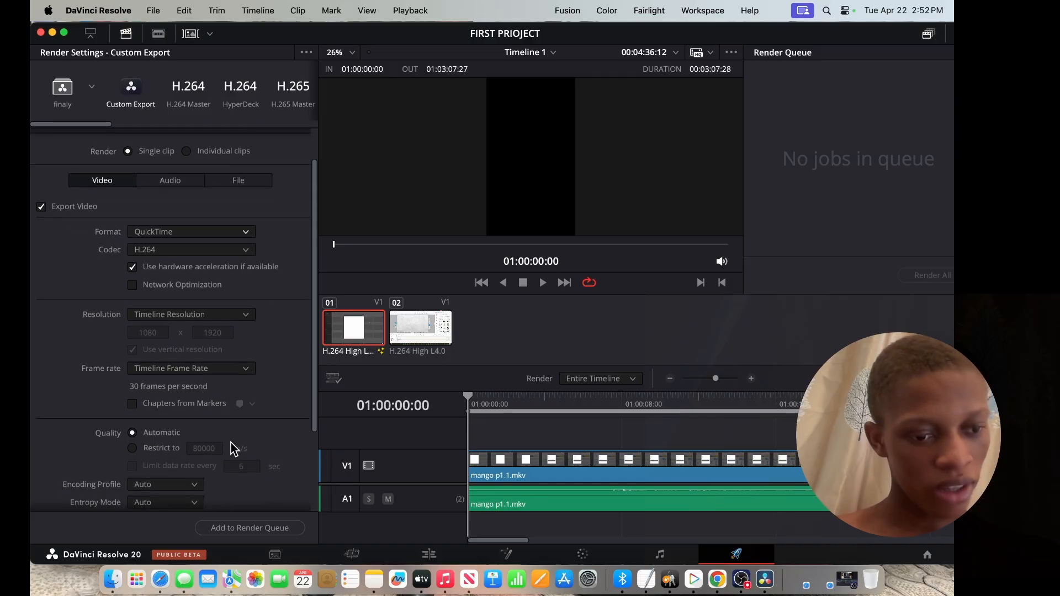
scroll(231, 443, down, 5)
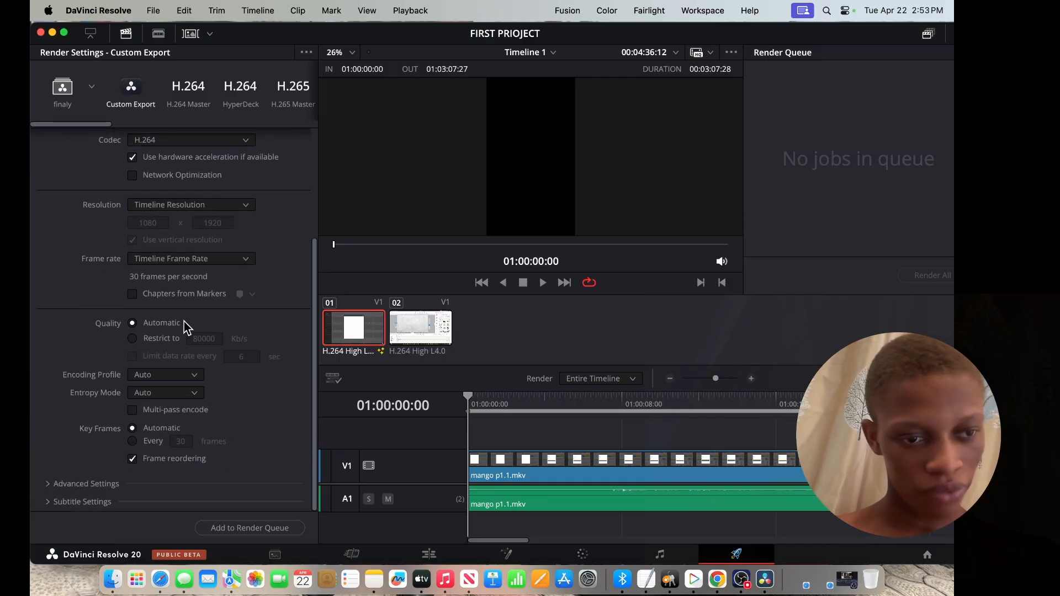
click(246, 528)
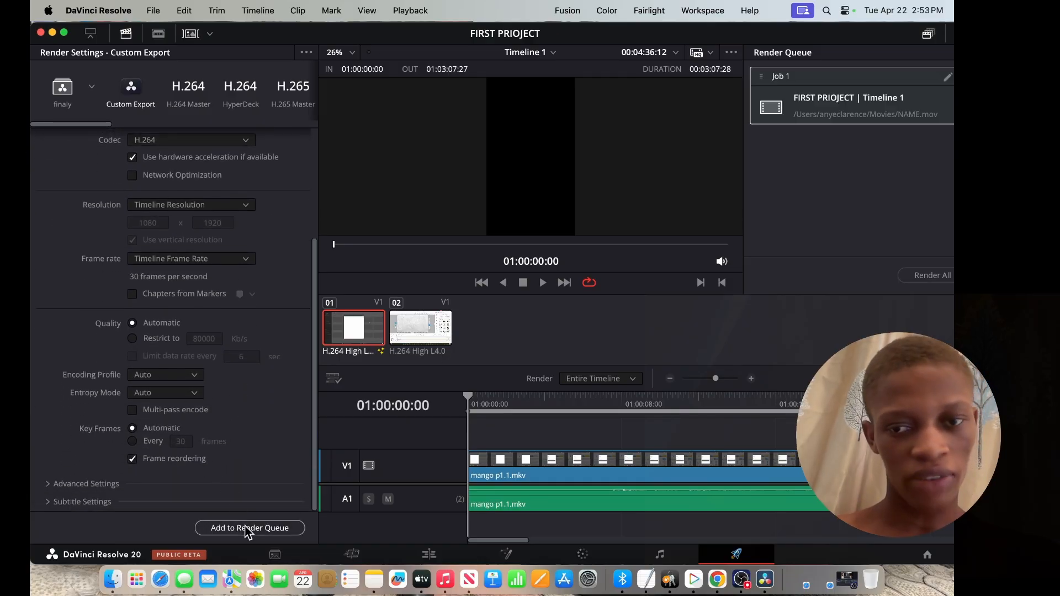